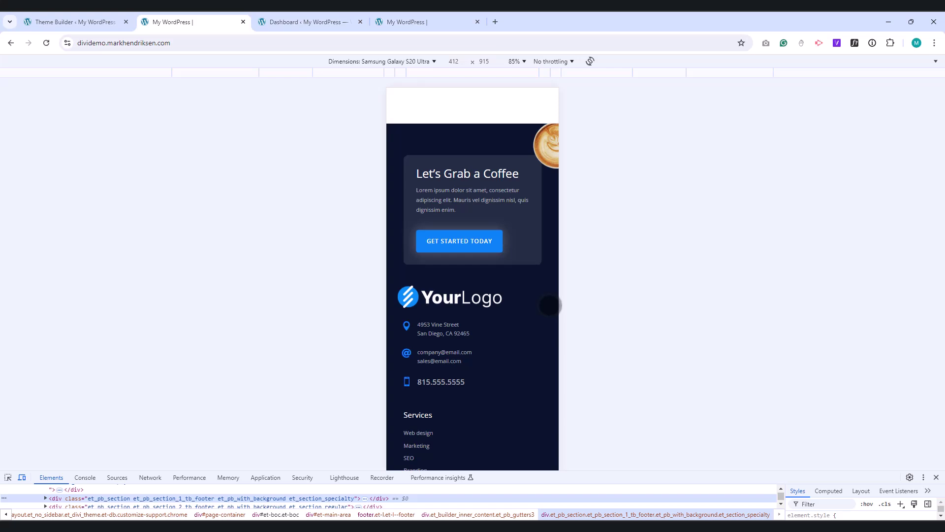
# Step: Add a global footer to the Default Website Template and build it from scratch
pyautogui.scroll(-5, 550, 306)
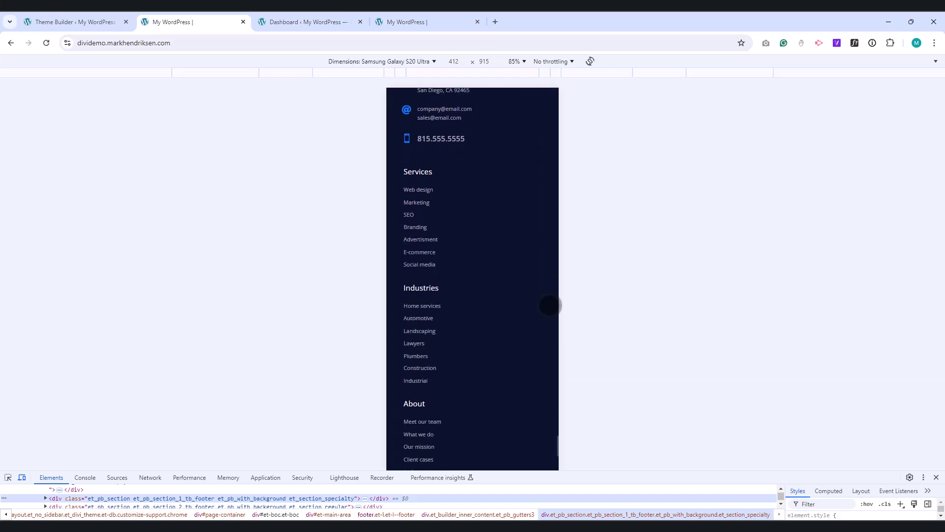
pyautogui.scroll(-5, 550, 306)
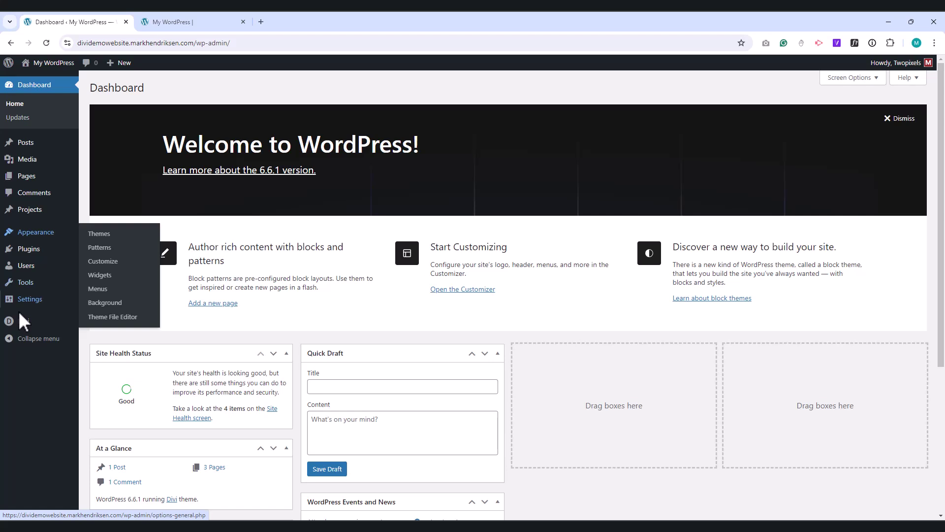
pyautogui.moveTo(19, 323)
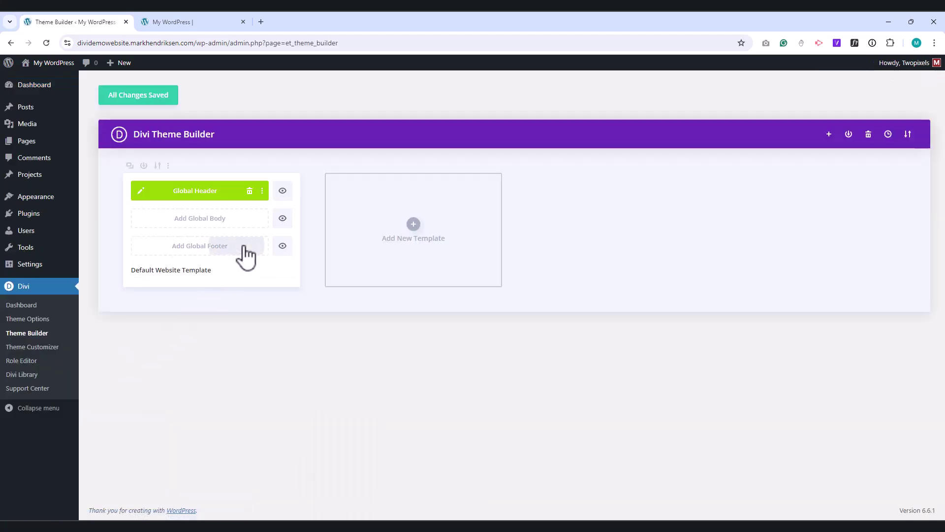
pyautogui.click(245, 255)
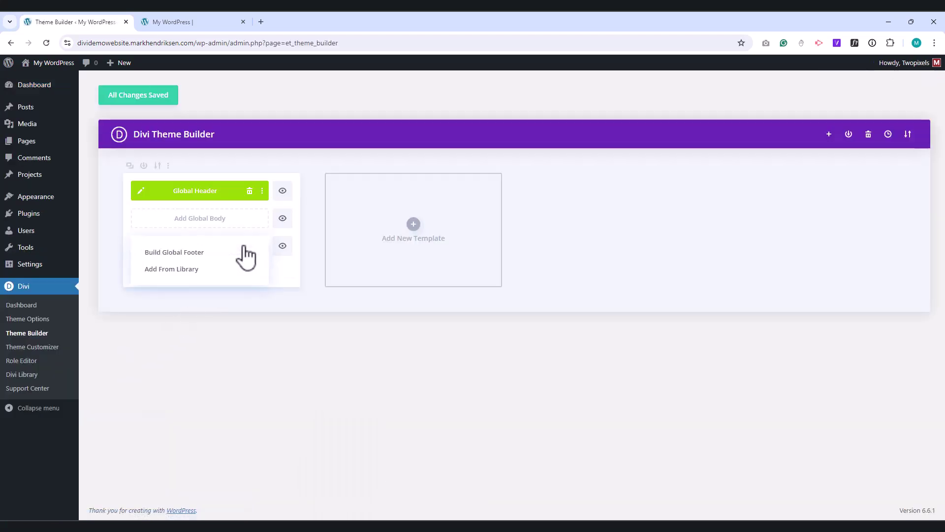
pyautogui.click(217, 256)
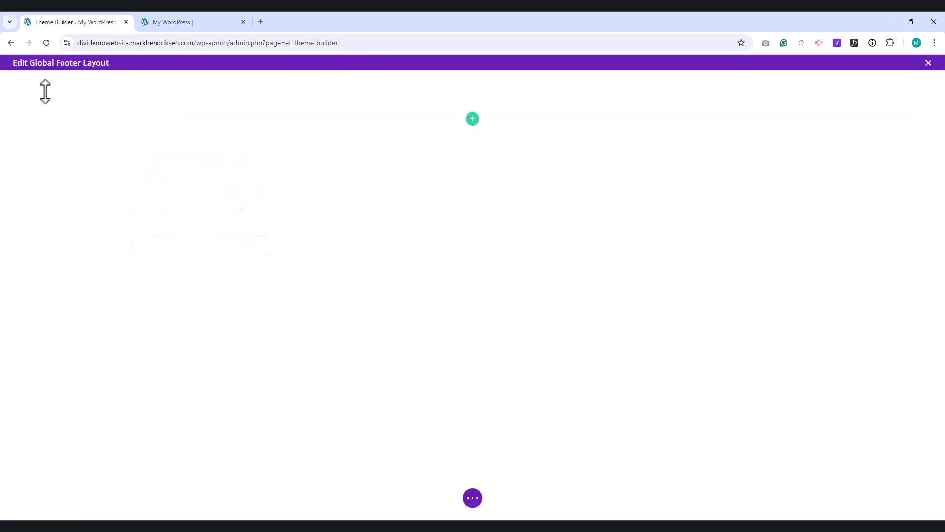
# Step: Set the footer section's background colour to #0a142f
pyautogui.moveTo(42, 94)
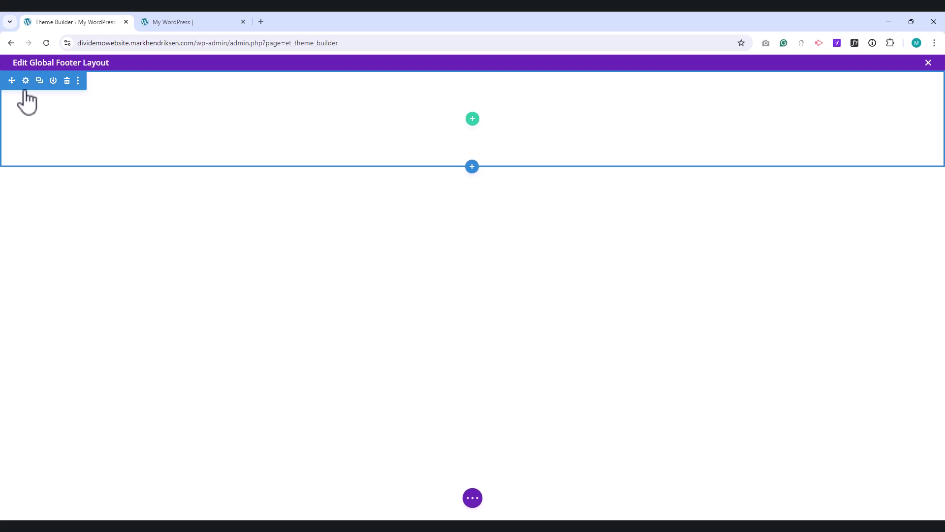
pyautogui.click(25, 81)
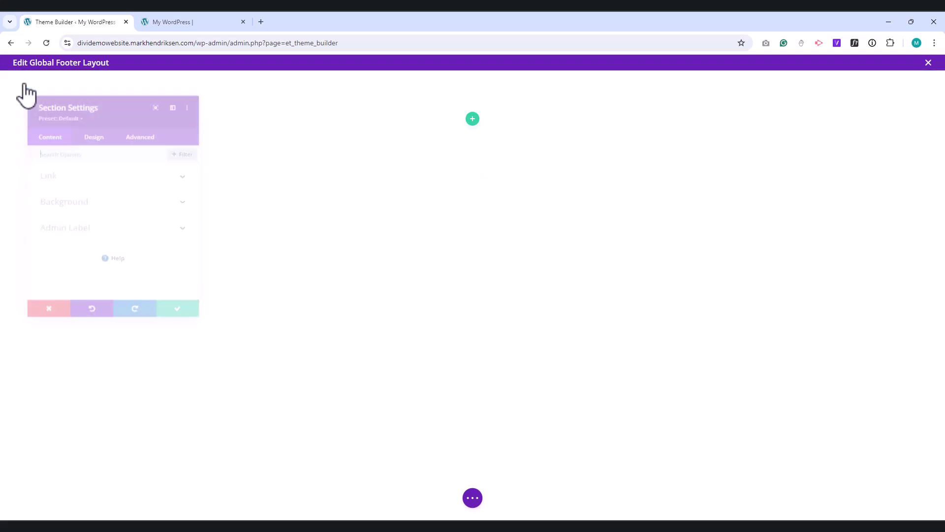
pyautogui.click(182, 94)
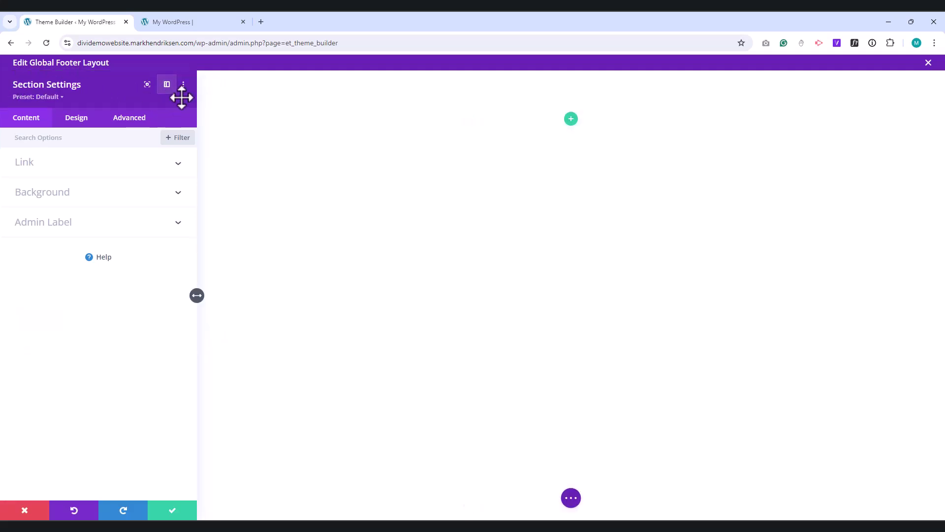
pyautogui.click(98, 197)
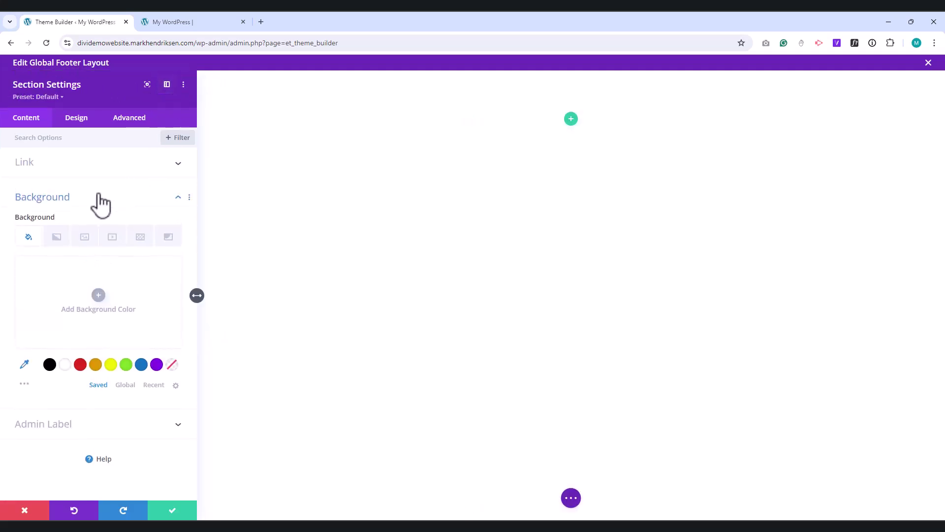
pyautogui.click(61, 293)
pyautogui.click(40, 268)
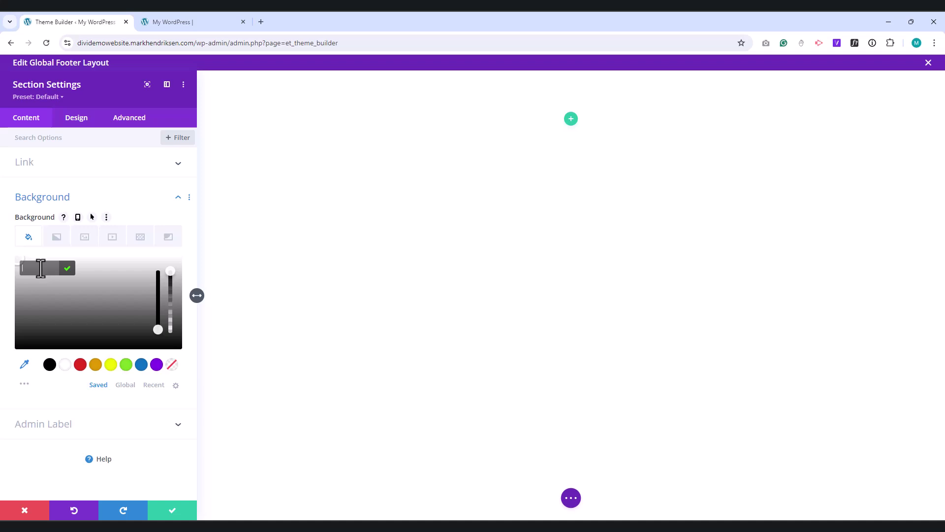
pyautogui.write('0a142f')
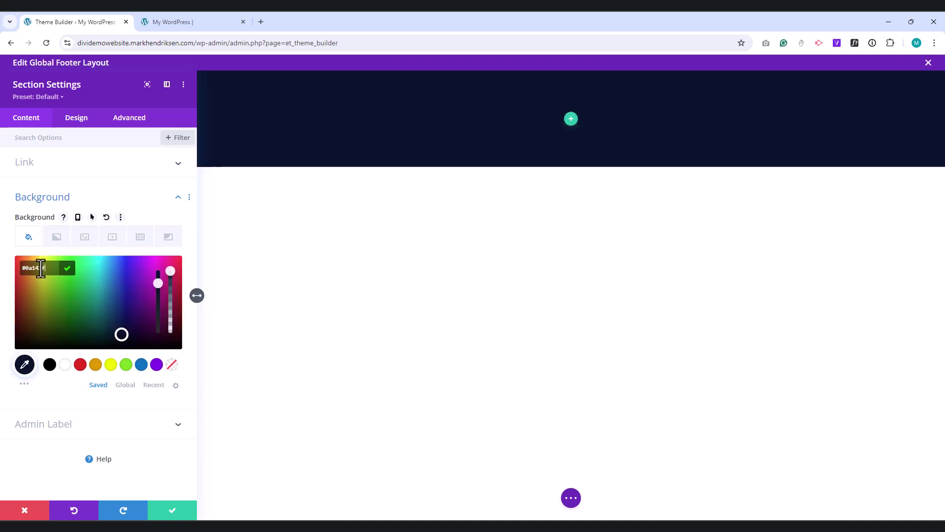
# Step: Give the section 75px top padding and 0px bottom padding, then save
pyautogui.click(76, 119)
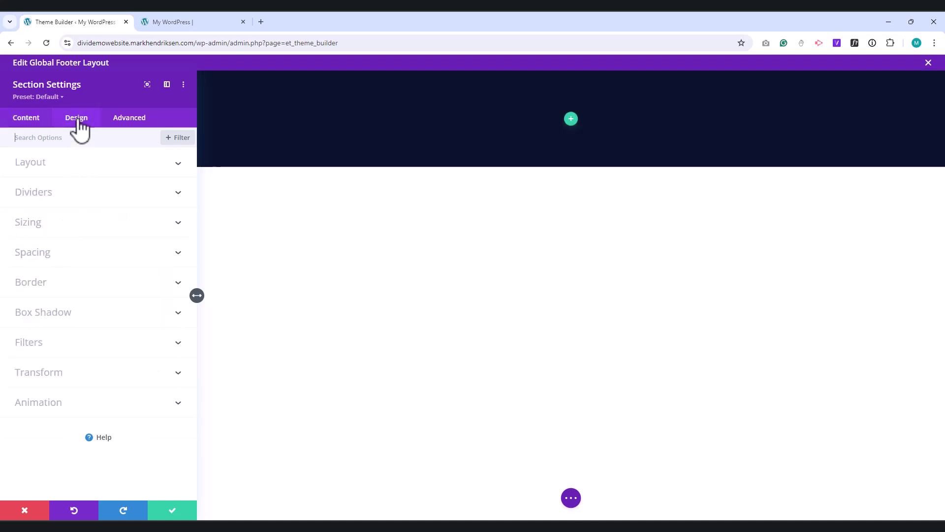
pyautogui.click(45, 259)
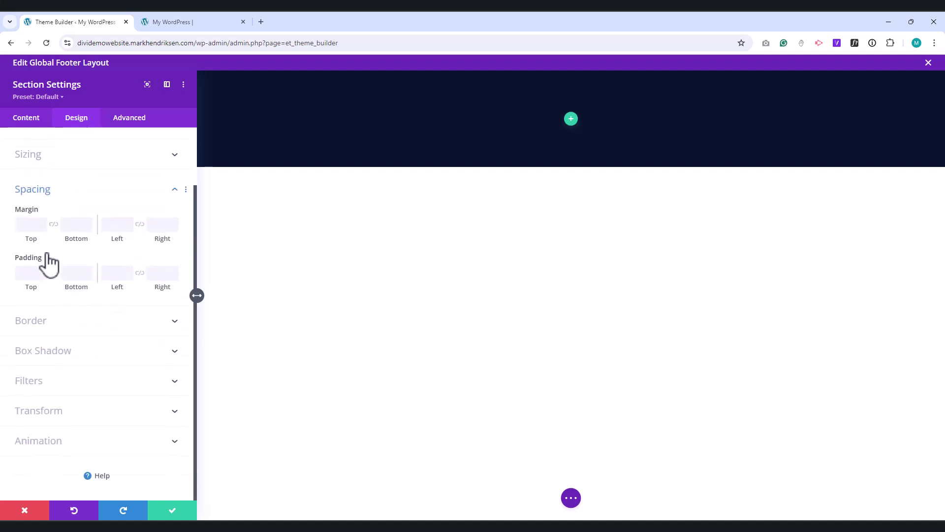
pyautogui.click(31, 272)
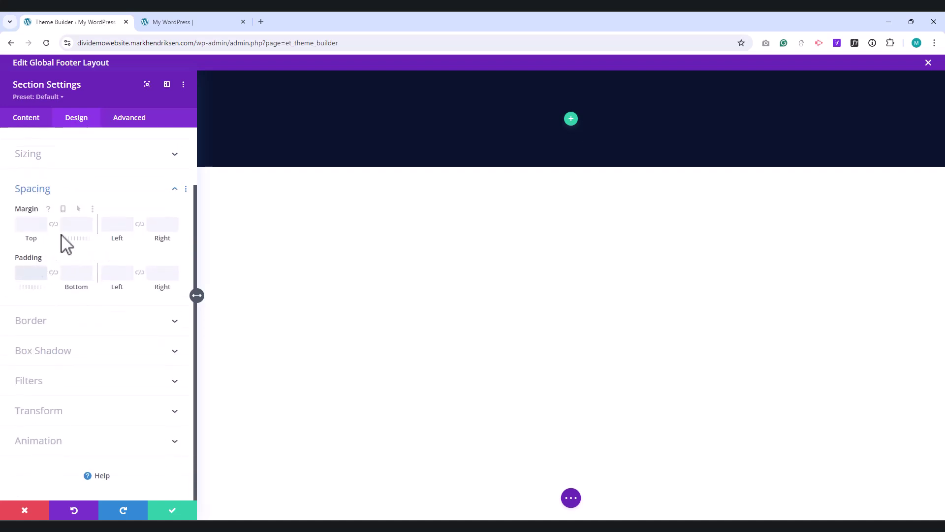
pyautogui.click(74, 272)
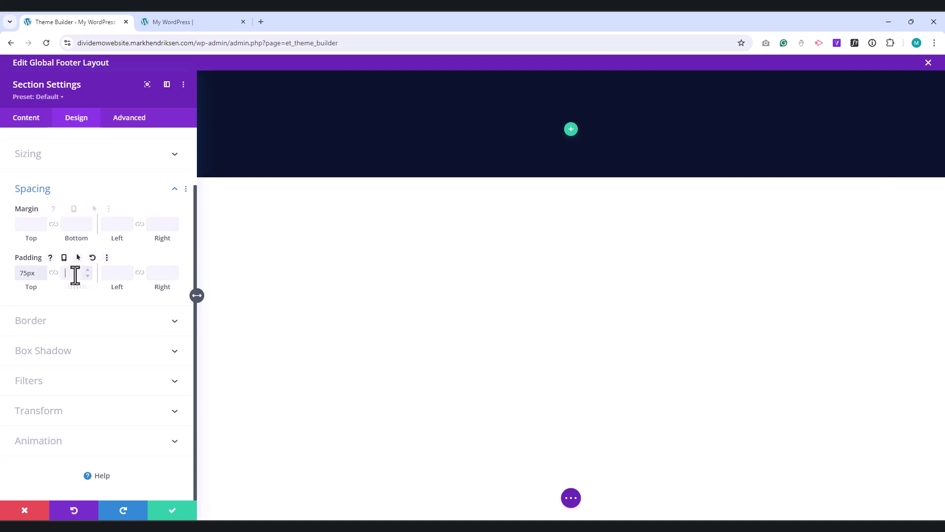
pyautogui.write('0')
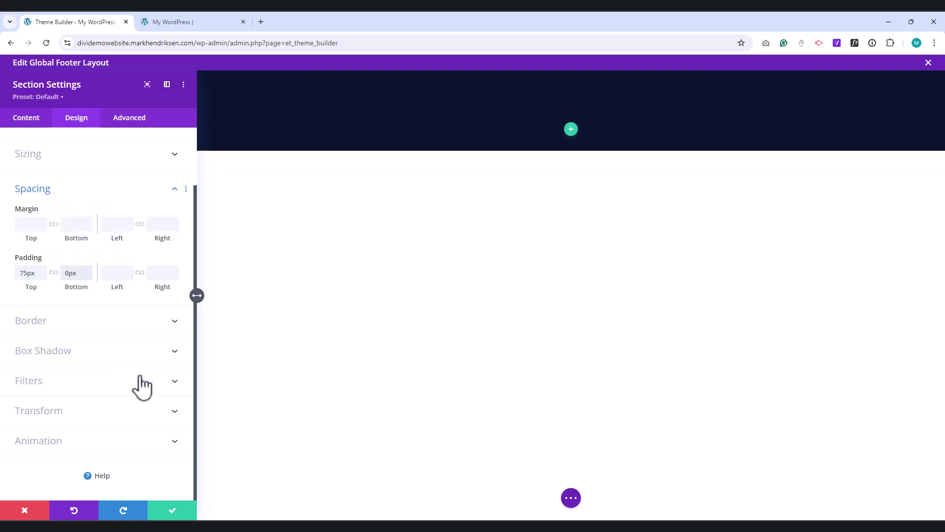
pyautogui.click(170, 512)
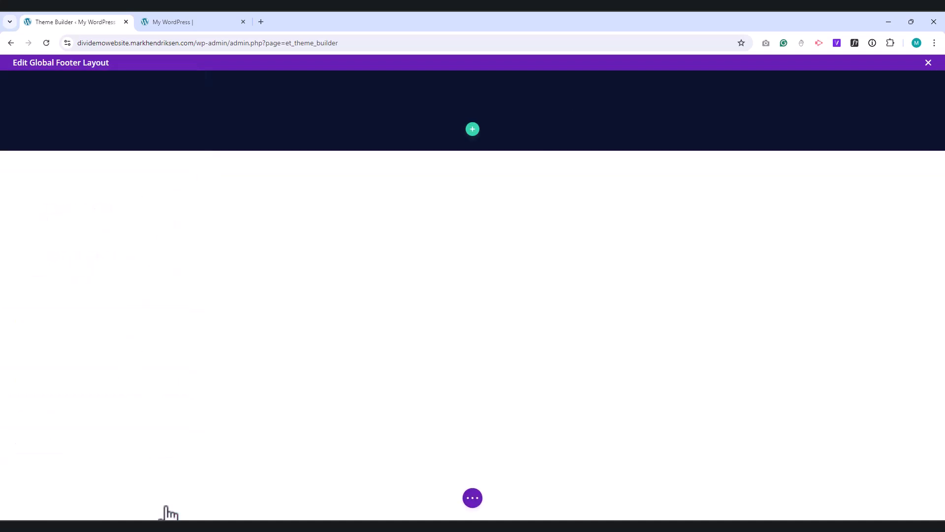
# Step: Insert a two-column row into the navy footer section
pyautogui.click(473, 130)
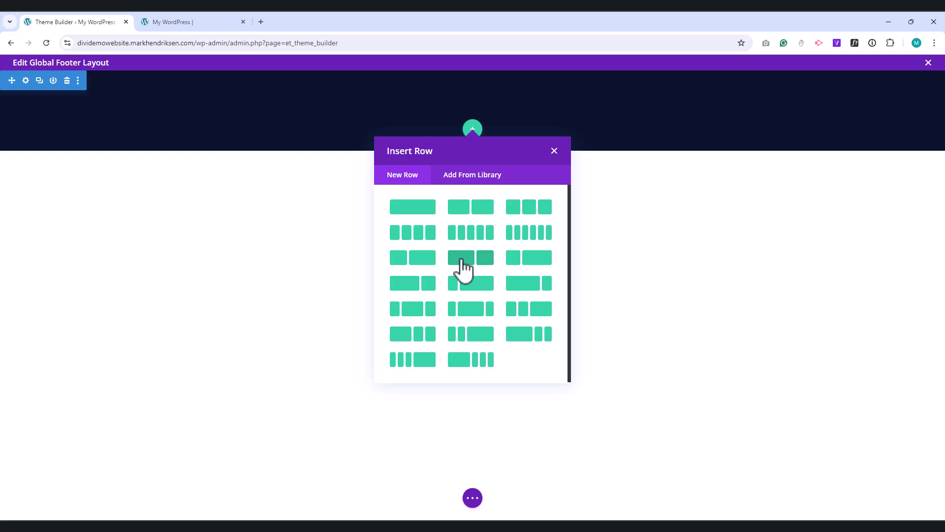
pyautogui.click(463, 261)
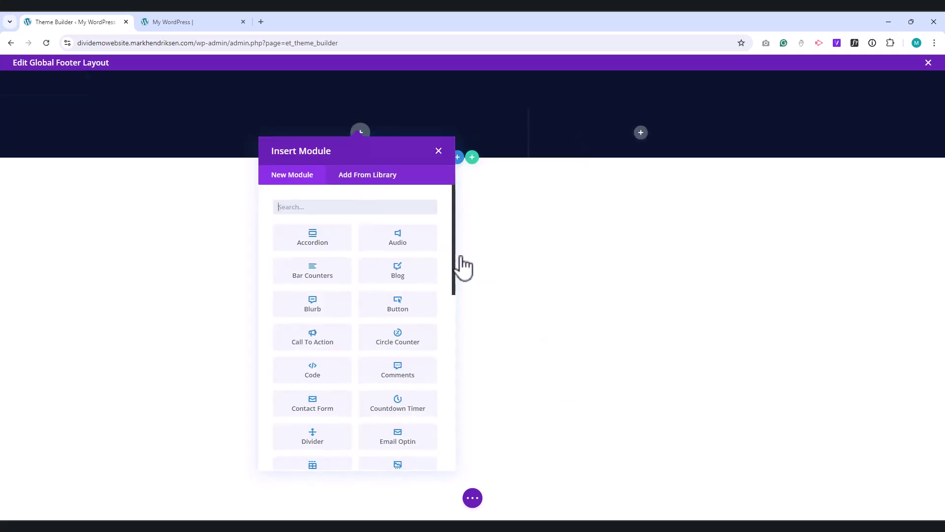
pyautogui.click(439, 151)
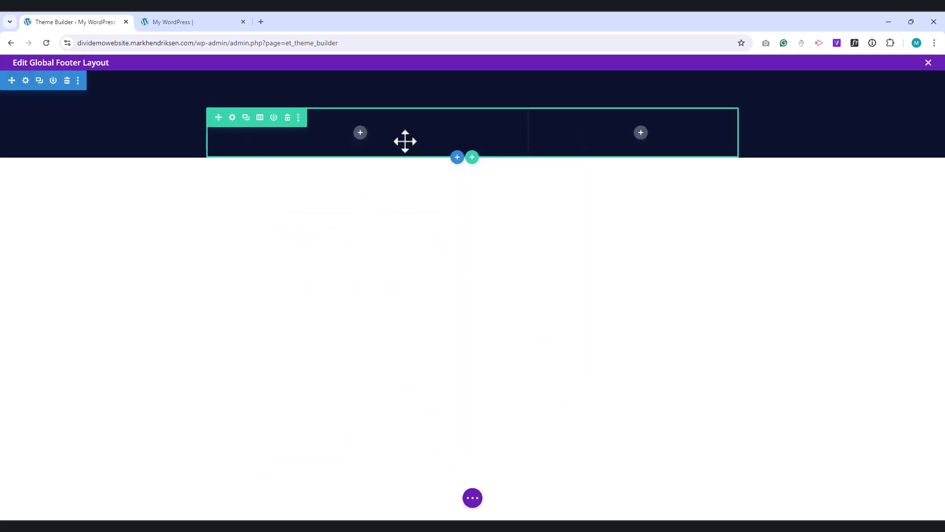
# Step: Give the row a white background at 0.1 opacity, rgba(255,255,255,0.1)
pyautogui.click(234, 121)
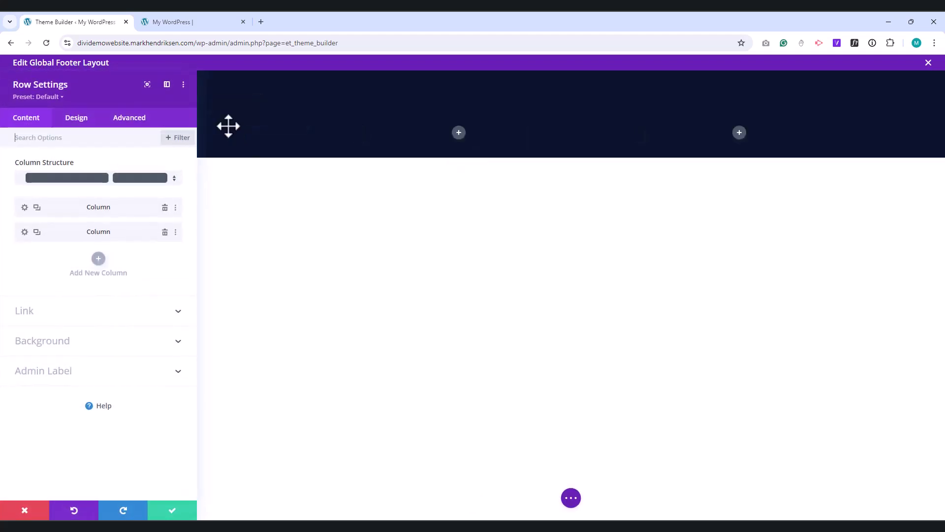
pyautogui.click(55, 345)
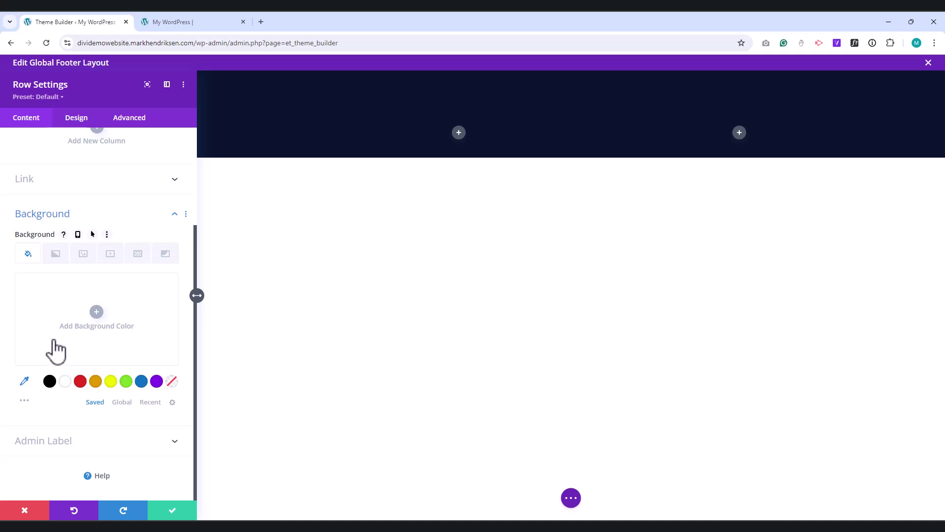
pyautogui.click(65, 381)
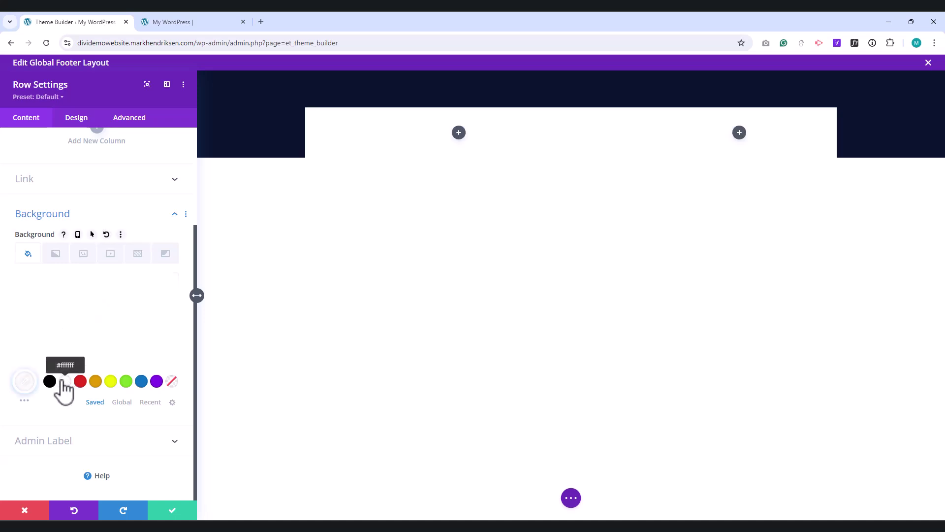
pyautogui.click(24, 382)
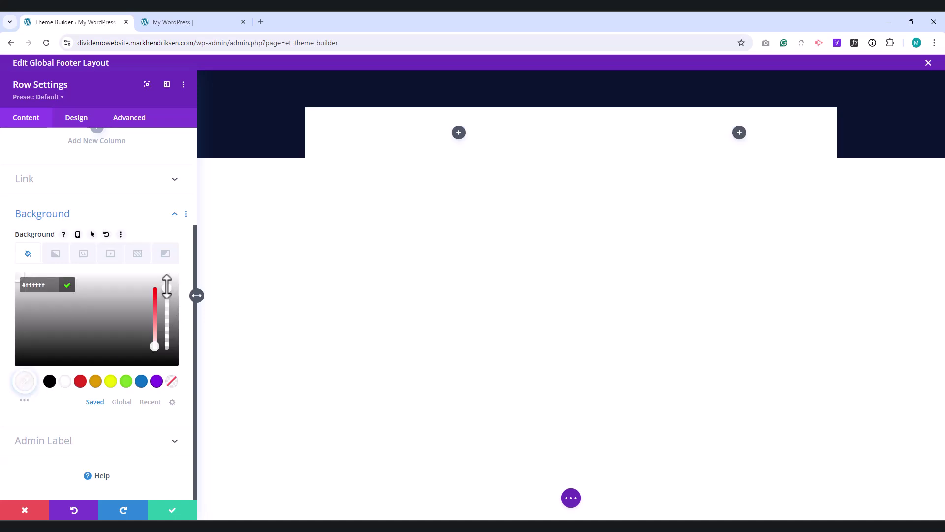
pyautogui.moveTo(167, 288); pyautogui.dragTo(173, 344)
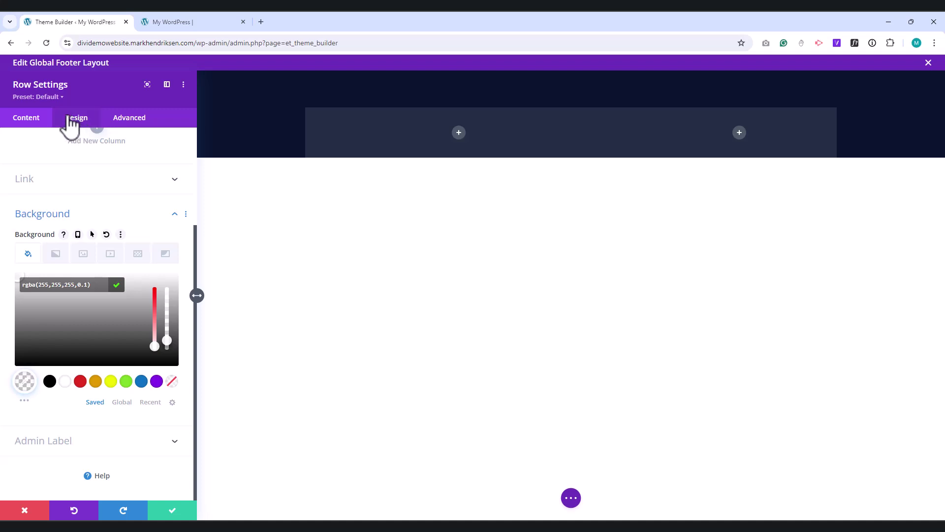
pyautogui.click(72, 121)
# Step: Set the row's desktop padding to 50px on all sides
pyautogui.click(30, 164)
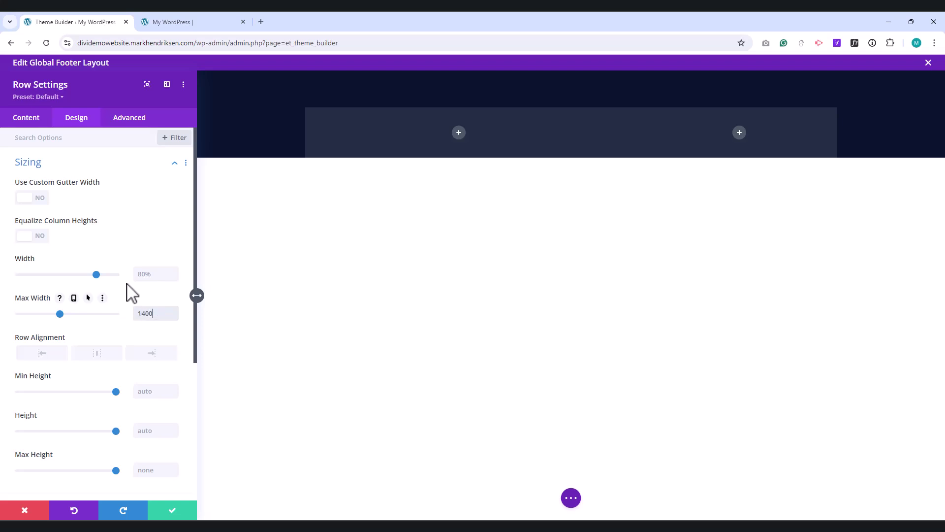
pyautogui.write('px')
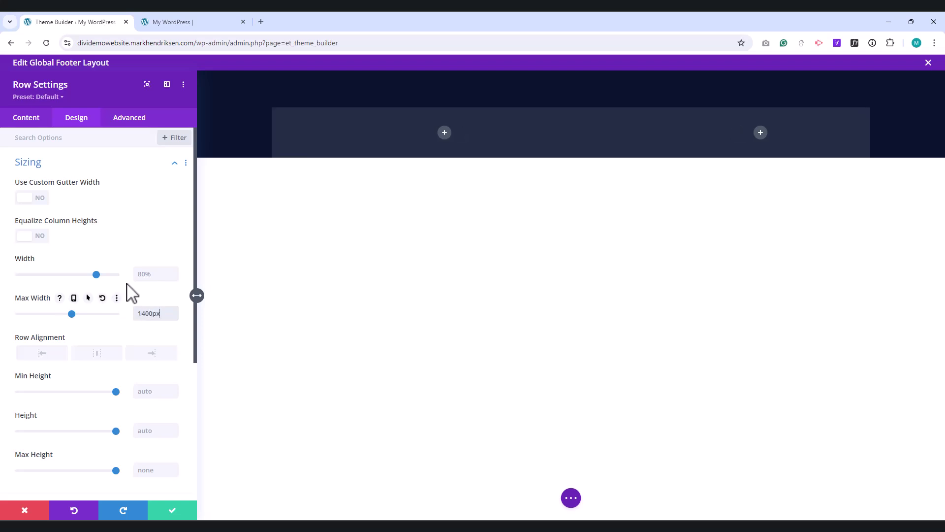
pyautogui.click(31, 163)
pyautogui.click(40, 197)
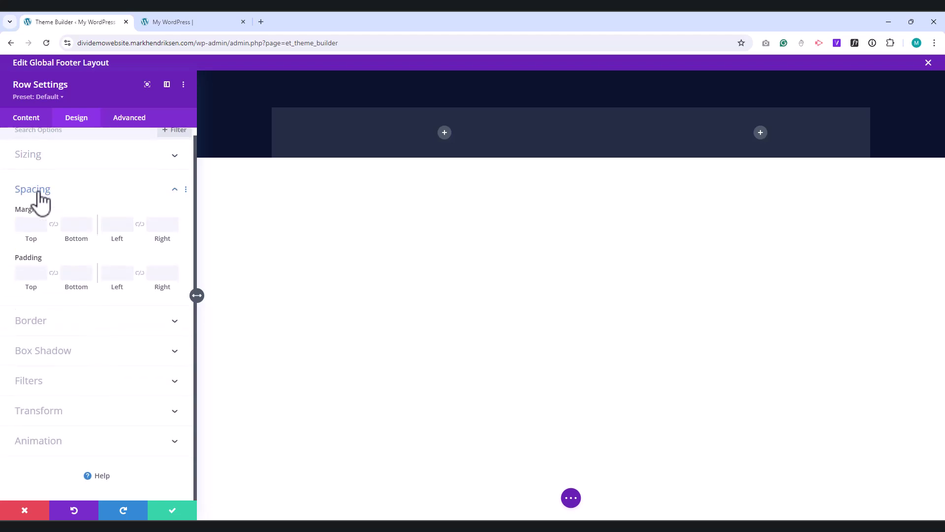
pyautogui.click(23, 274)
pyautogui.write('50px')
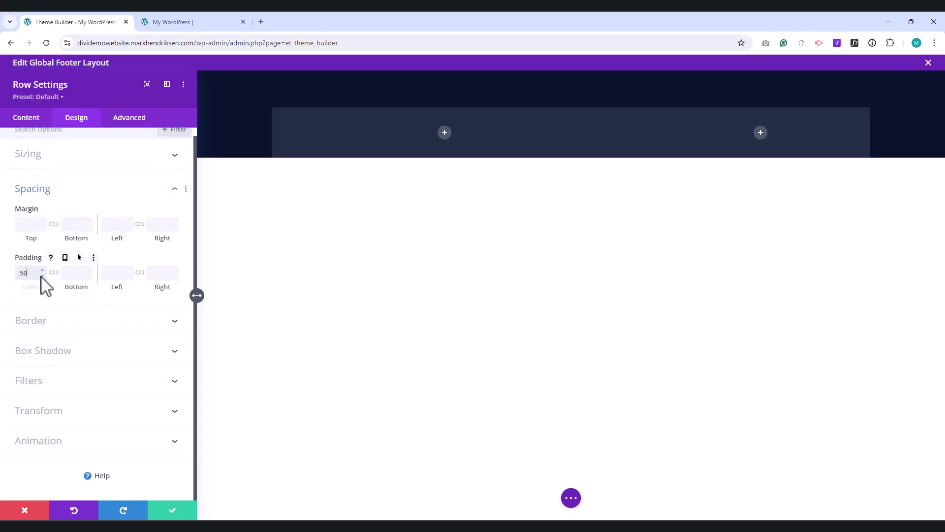
pyautogui.click(54, 272)
pyautogui.click(112, 273)
pyautogui.write('50px')
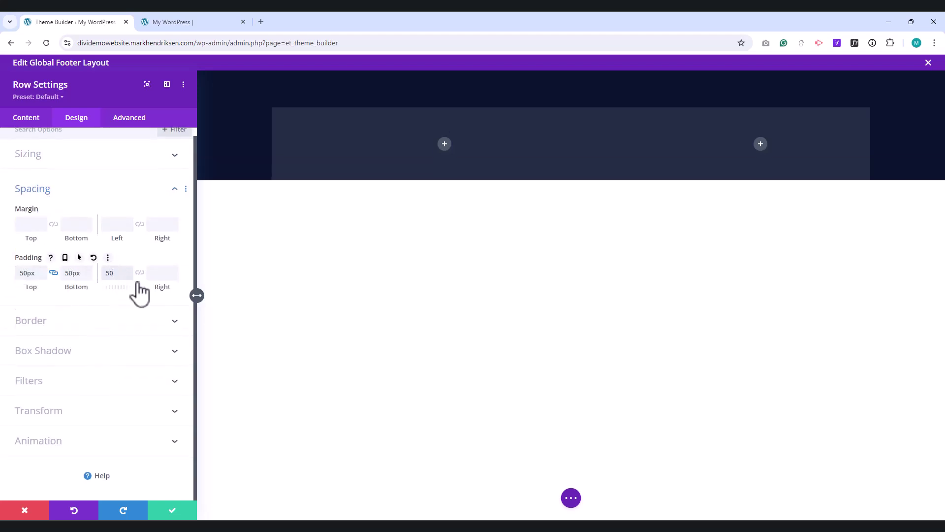
pyautogui.click(141, 276)
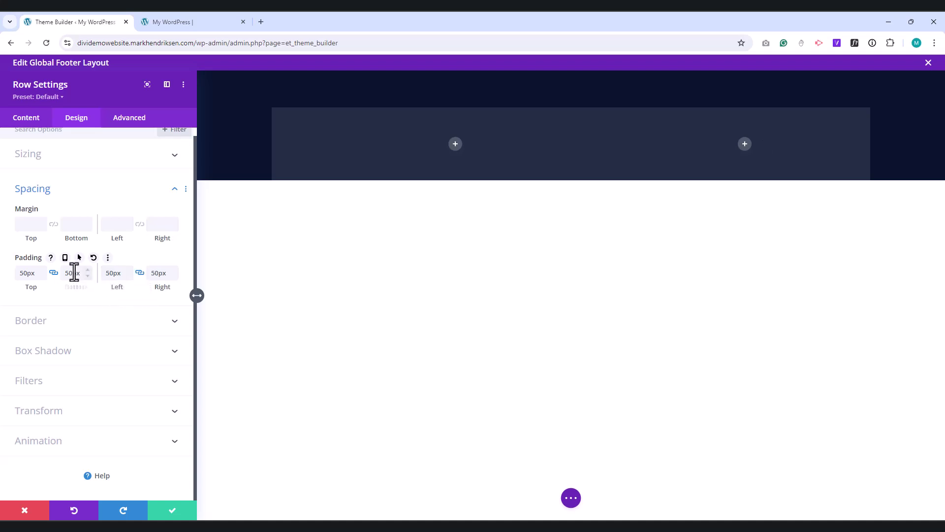
# Step: Set the row's tablet padding to 30px on all sides
pyautogui.click(64, 257)
pyautogui.click(100, 279)
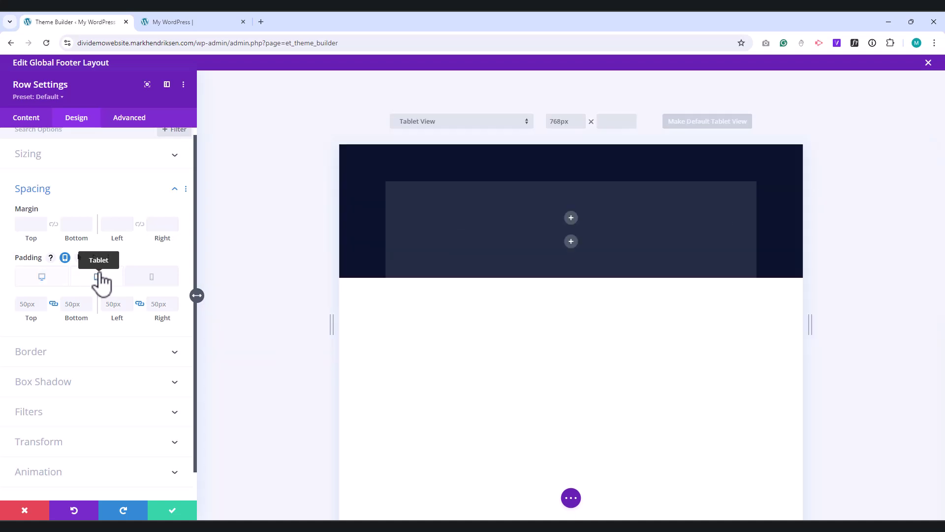
pyautogui.click(24, 303)
pyautogui.write('30px')
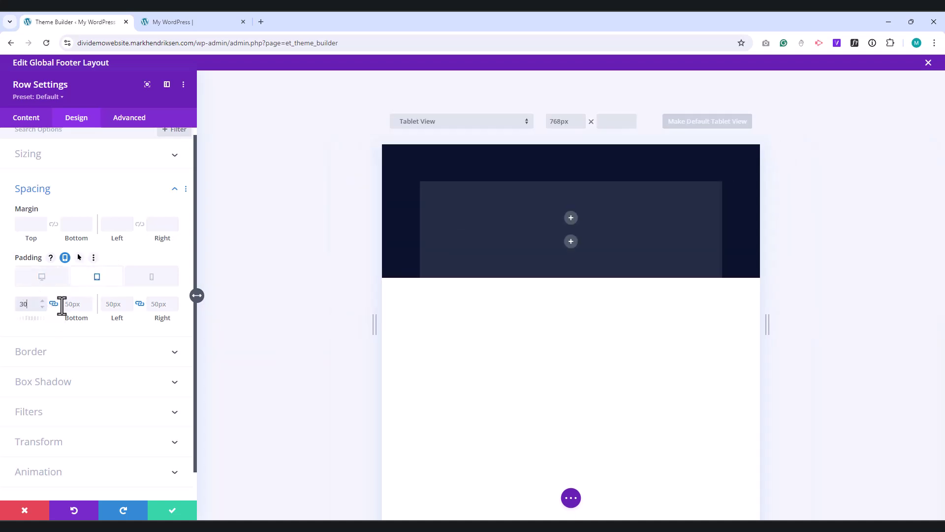
pyautogui.click(109, 304)
pyautogui.write('30px')
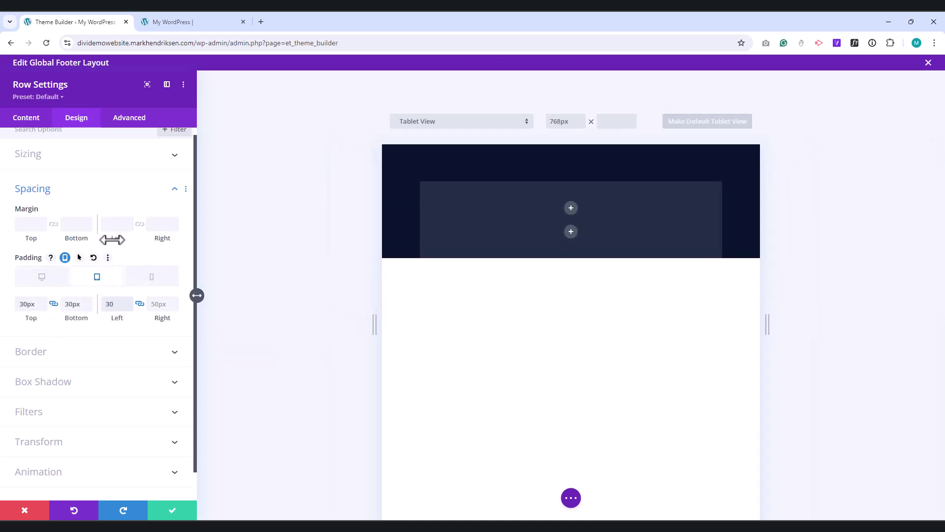
pyautogui.click(50, 278)
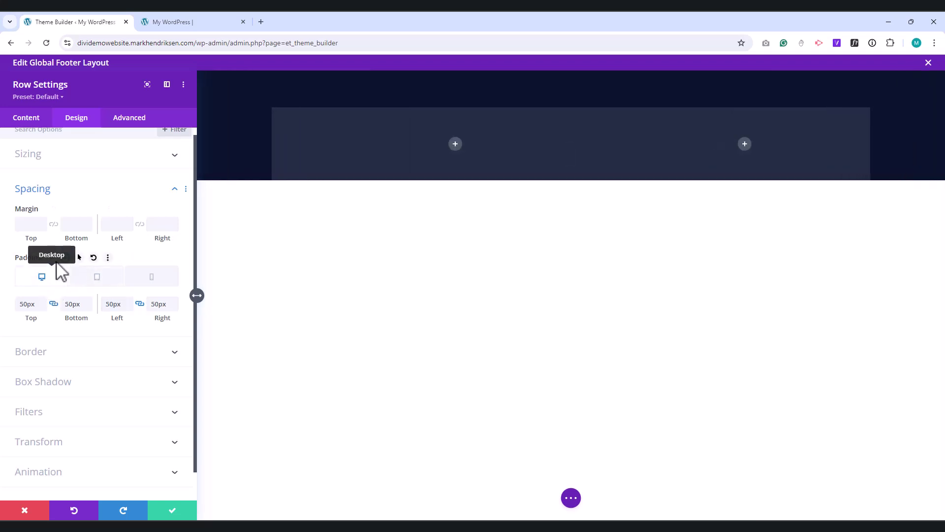
# Step: Round the row's corners to 12px
pyautogui.click(47, 353)
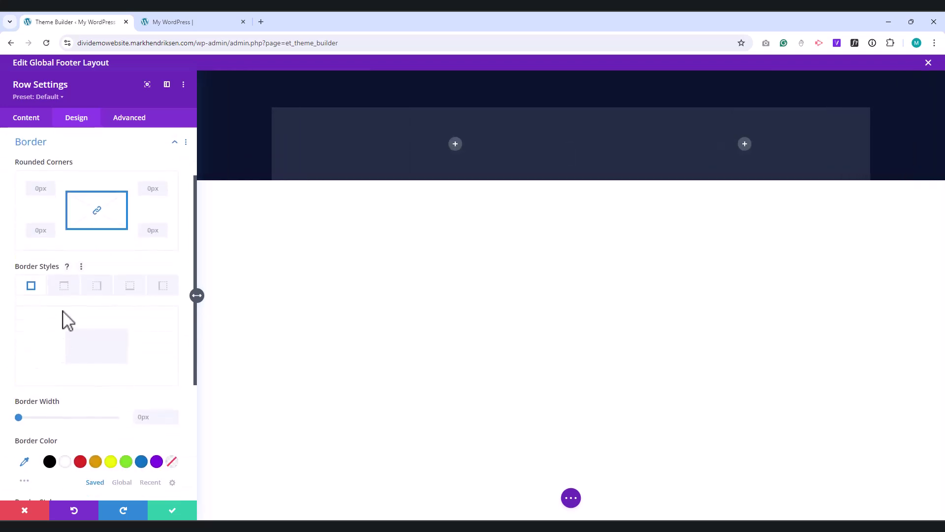
pyautogui.click(35, 188)
pyautogui.write('12px')
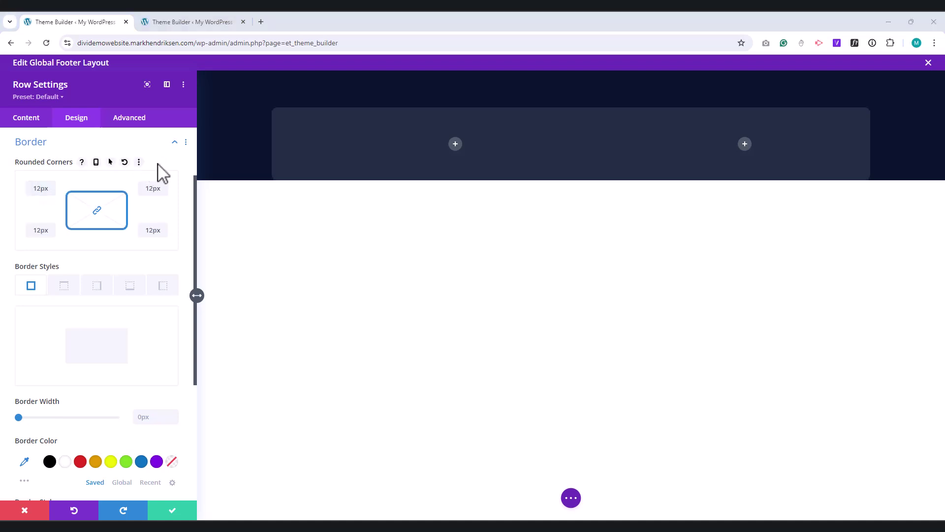
# Step: Set the row's horizontal and vertical overflow to Visible and save the row
pyautogui.click(130, 120)
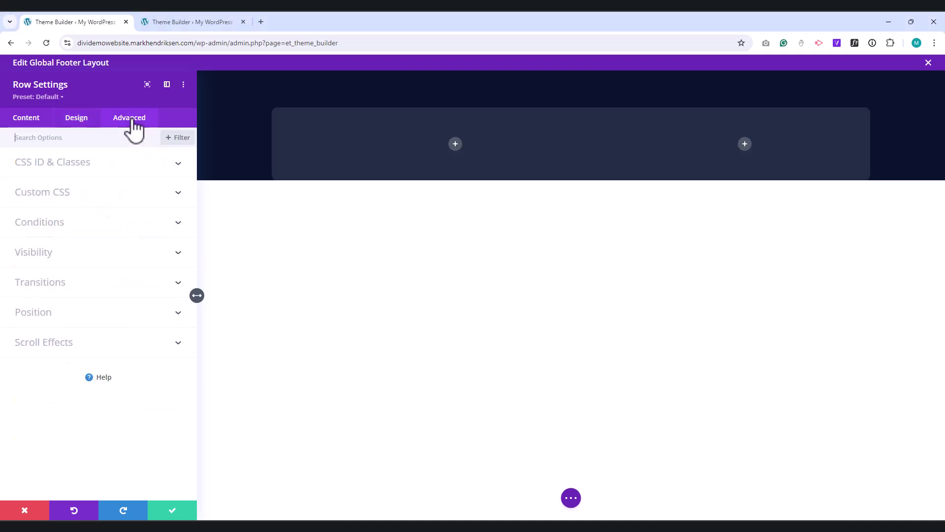
pyautogui.click(93, 254)
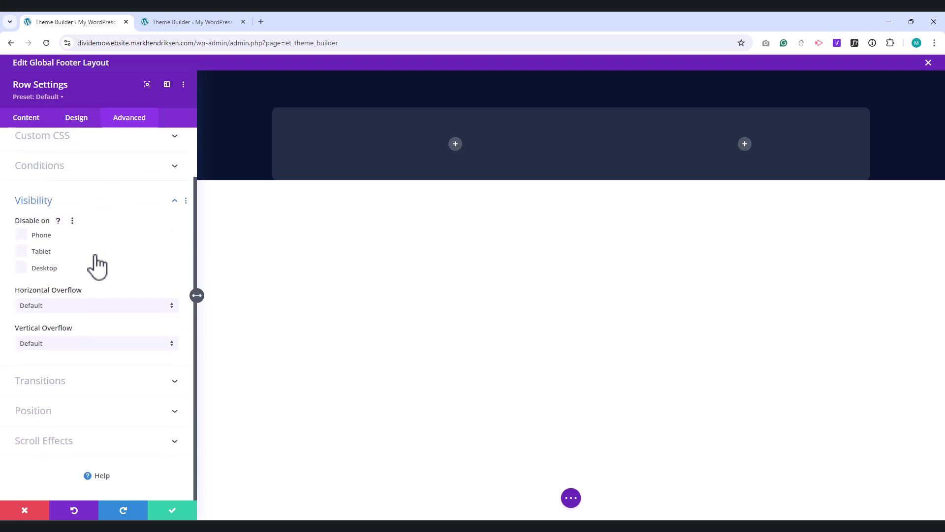
pyautogui.click(91, 305)
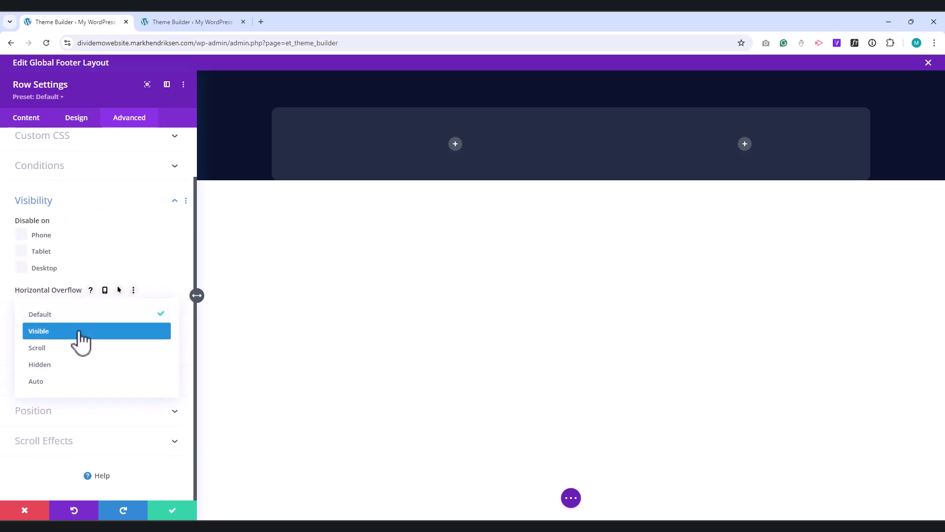
pyautogui.click(77, 331)
pyautogui.click(83, 342)
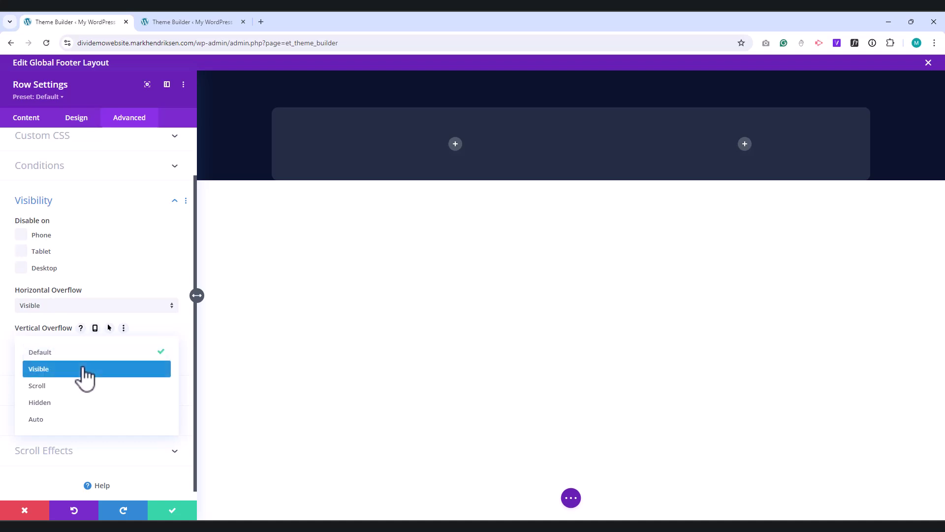
pyautogui.click(83, 368)
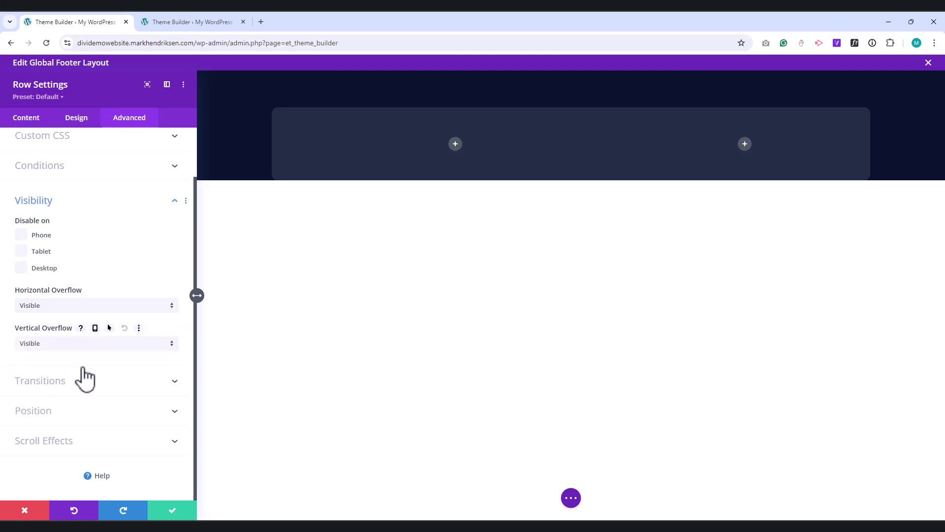
pyautogui.click(172, 512)
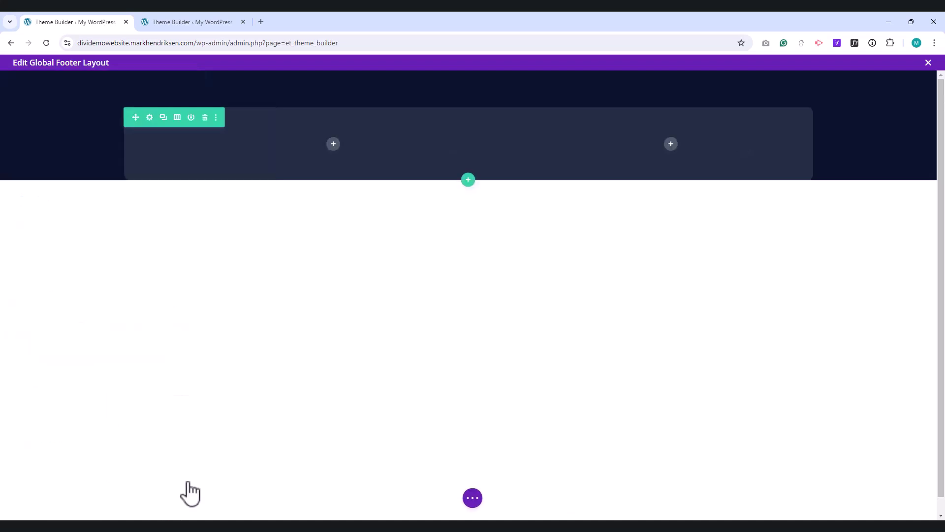
# Step: Add a Text module to the left column reading 'Let's Grab a Coffee' as Heading 2
pyautogui.click(337, 144)
pyautogui.write('te')
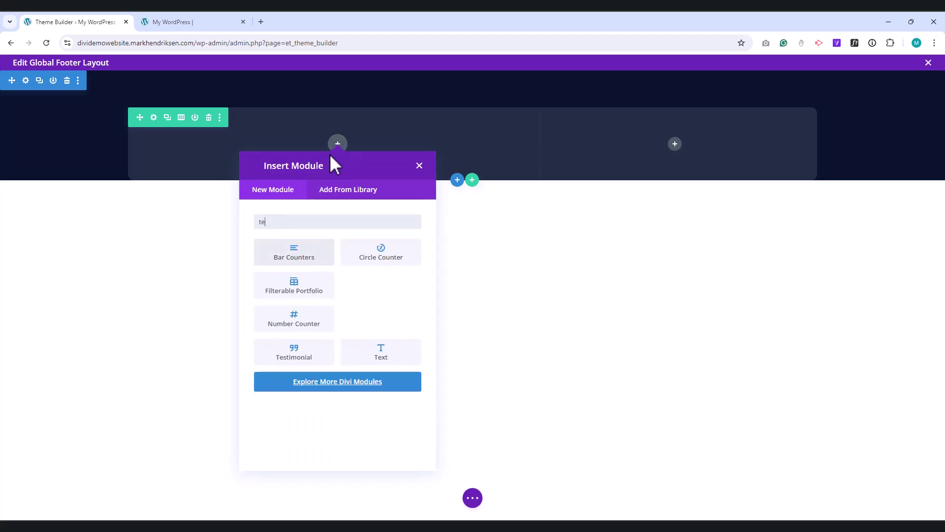
pyautogui.click(383, 325)
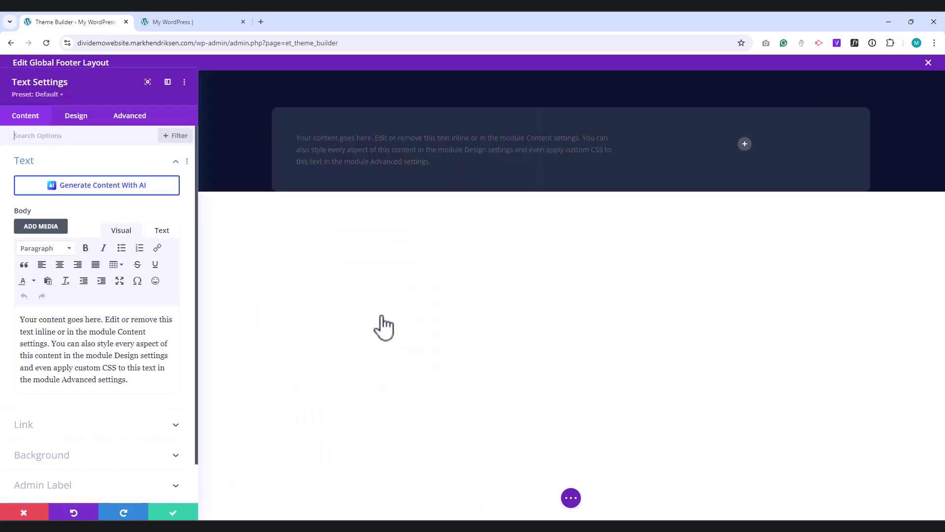
pyautogui.moveTo(130, 379); pyautogui.dragTo(22, 323)
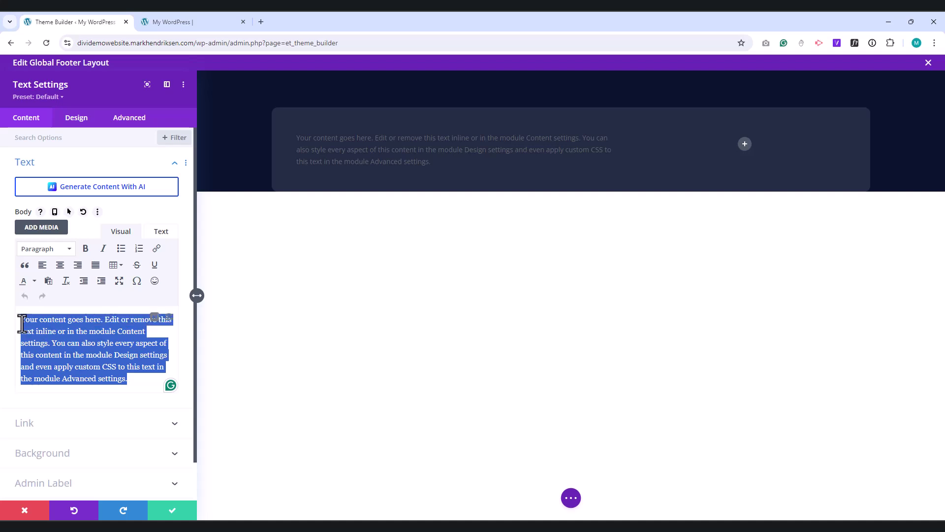
pyautogui.write("Let's Grab a Coffee")
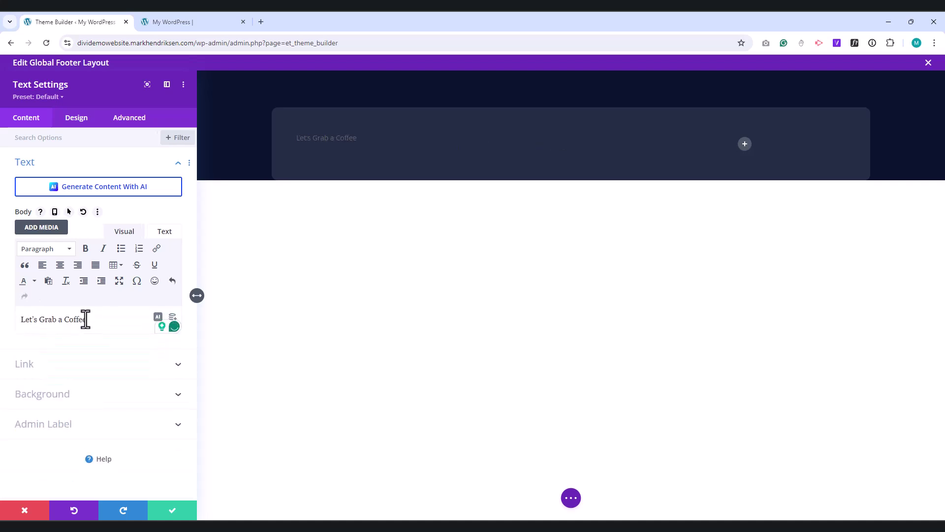
pyautogui.moveTo(87, 320); pyautogui.dragTo(22, 324)
pyautogui.click(36, 251)
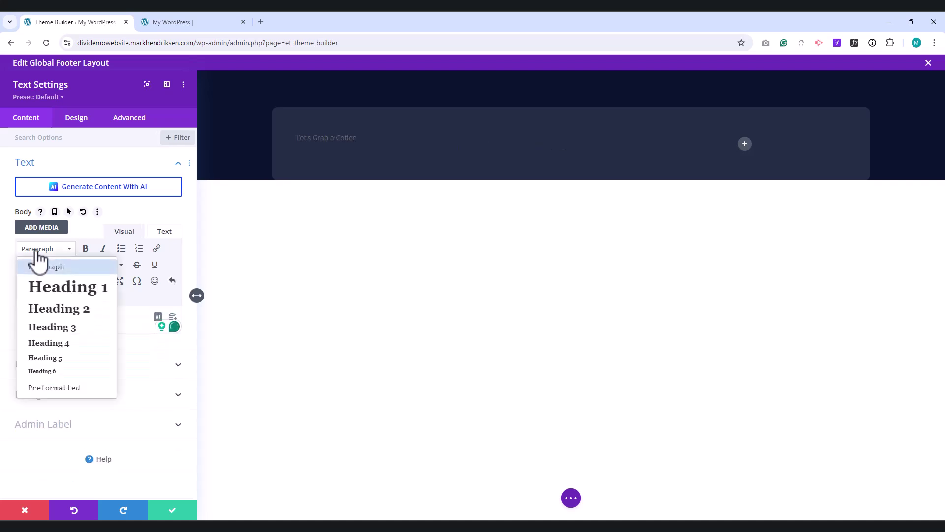
pyautogui.click(55, 309)
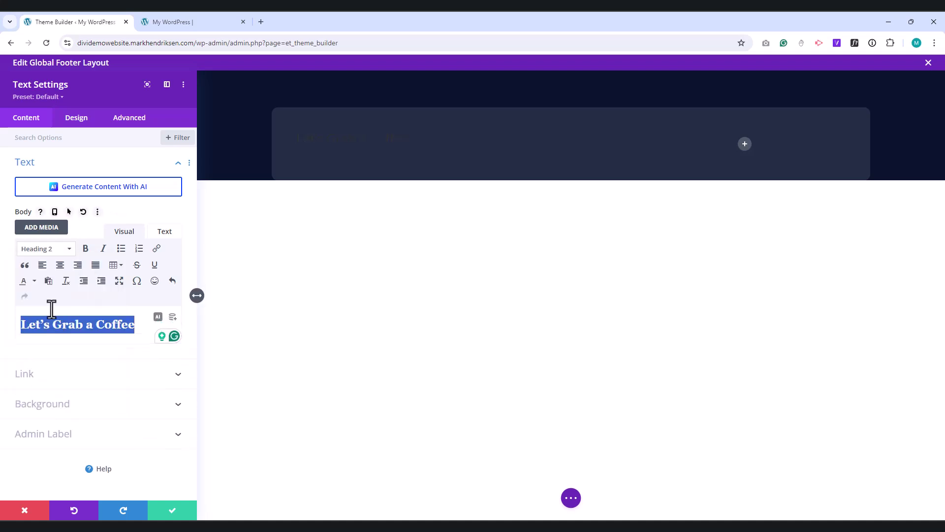
# Step: Make the H2 heading white, 36px on desktop and 28px on phone
pyautogui.click(76, 128)
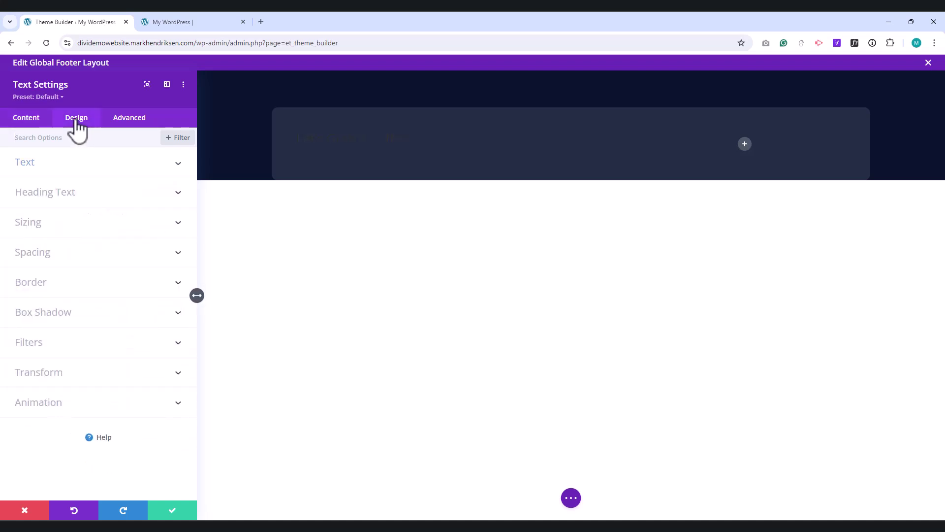
pyautogui.click(65, 197)
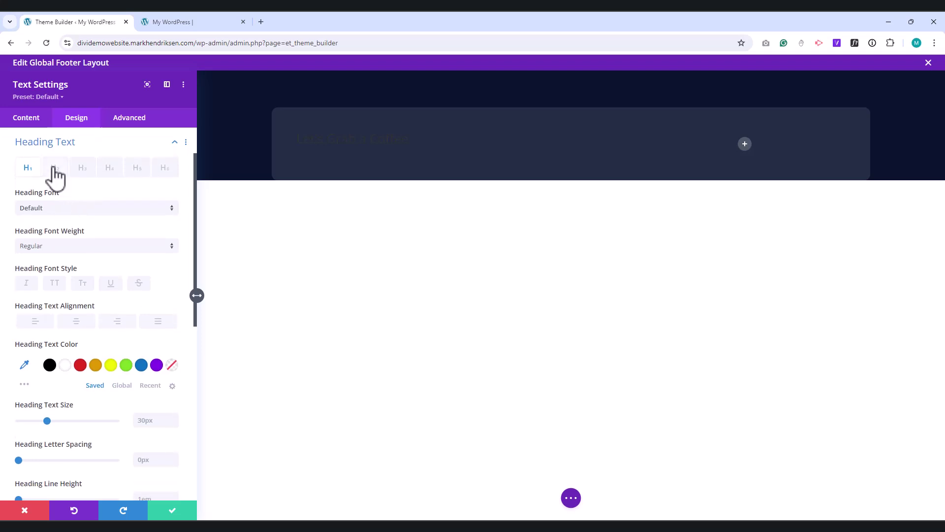
pyautogui.click(55, 168)
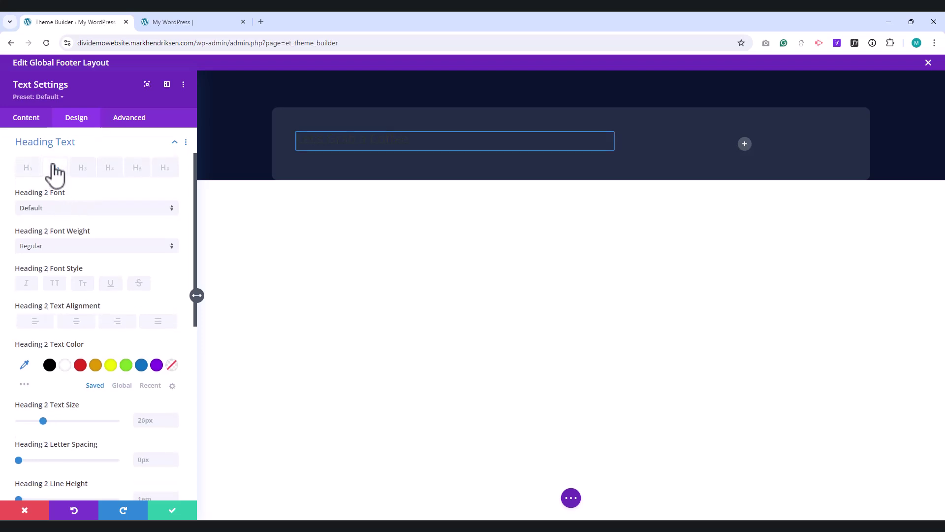
pyautogui.click(66, 366)
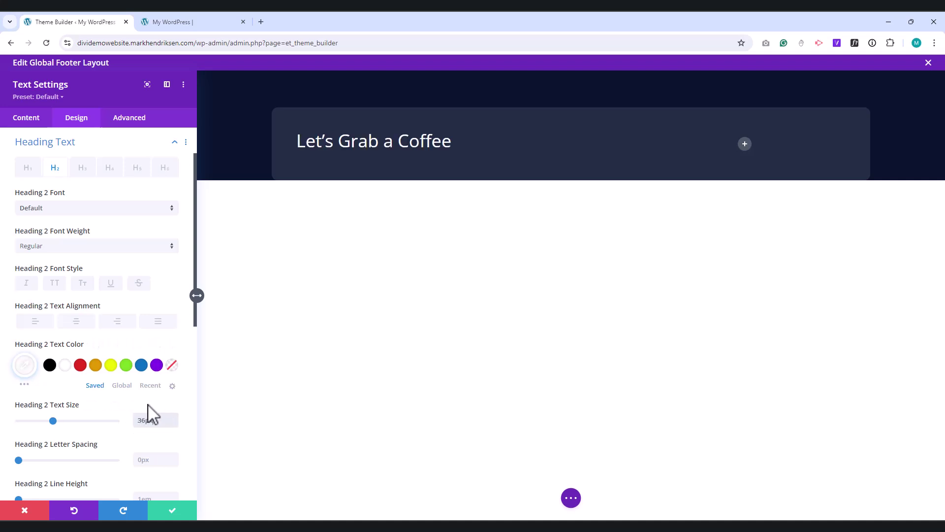
pyautogui.click(103, 405)
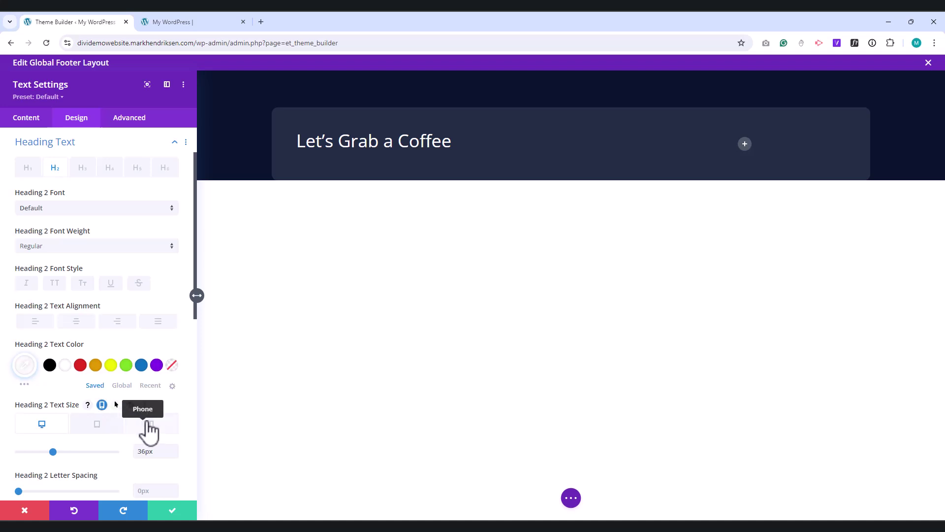
pyautogui.click(150, 424)
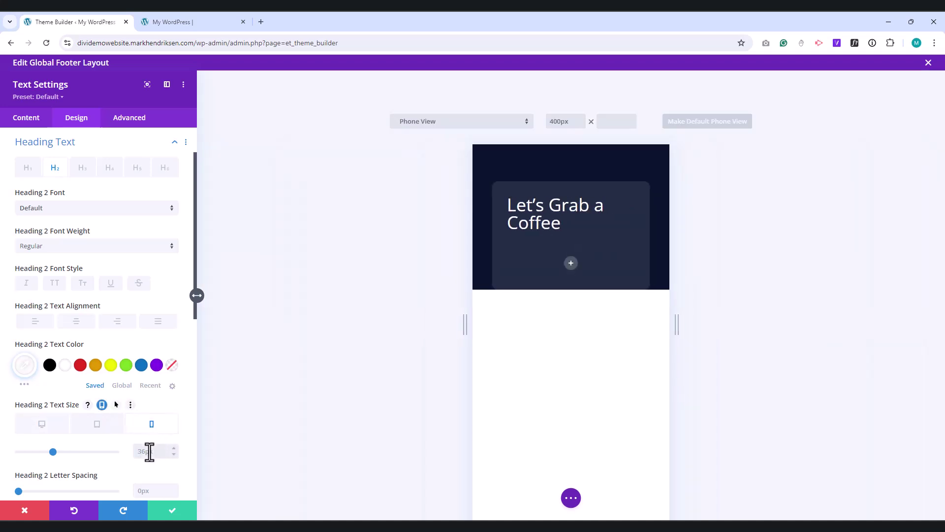
pyautogui.click(150, 451)
pyautogui.write('28')
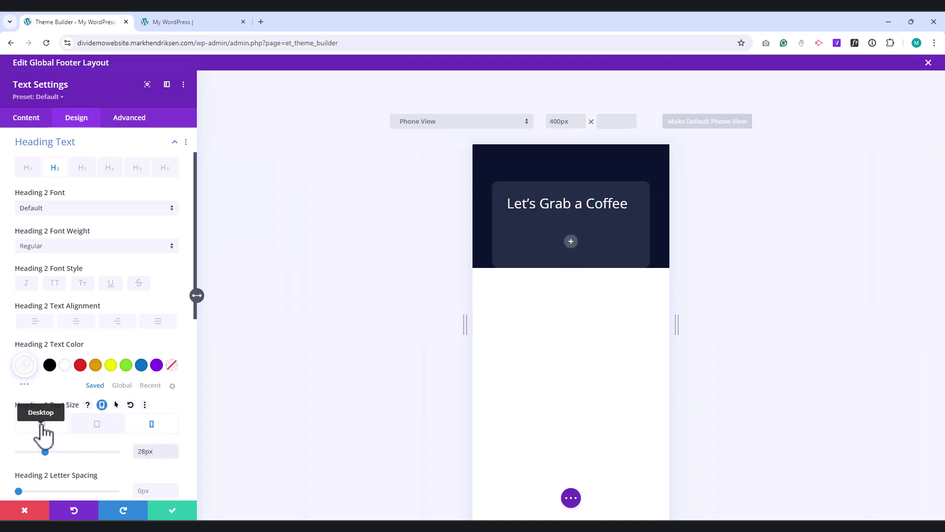
pyautogui.click(39, 425)
# Step: Give the heading a 5px bottom margin and save its settings
pyautogui.scroll(-7, 136, 367)
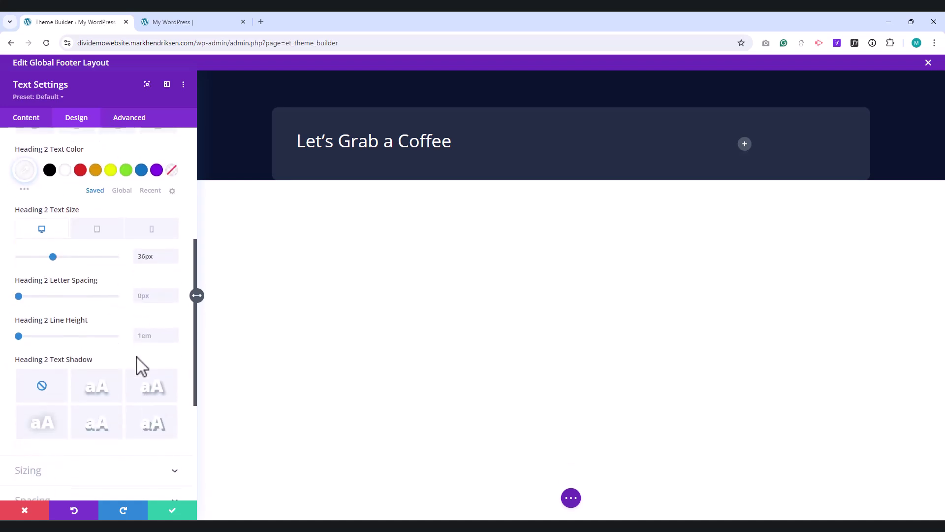
pyautogui.click(42, 351)
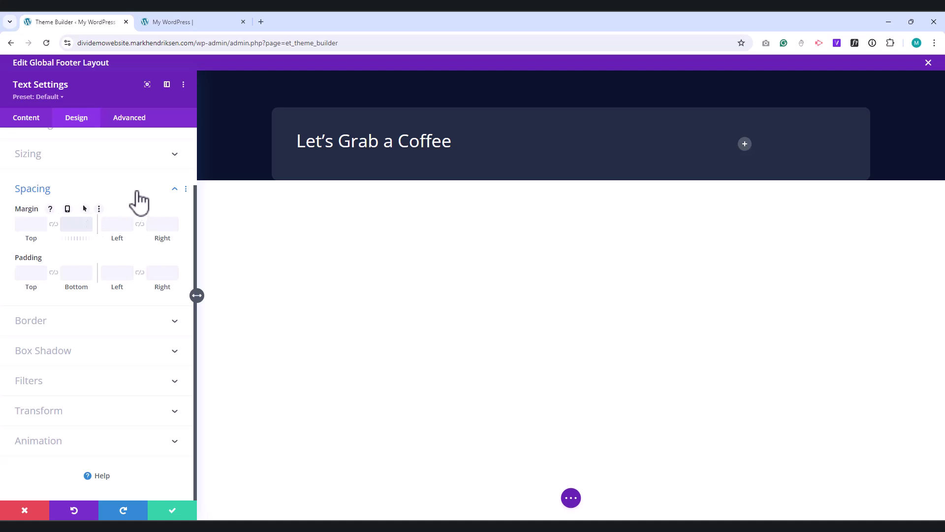
pyautogui.write('px')
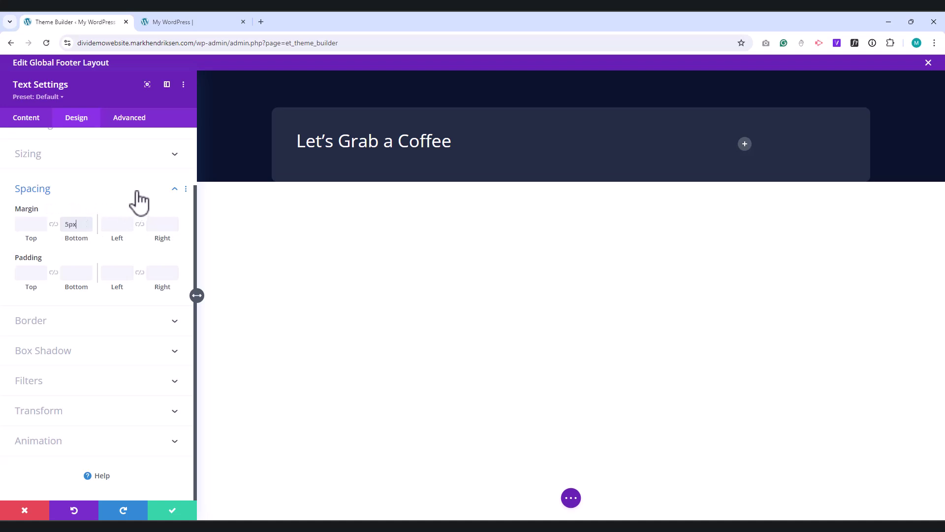
pyautogui.click(173, 512)
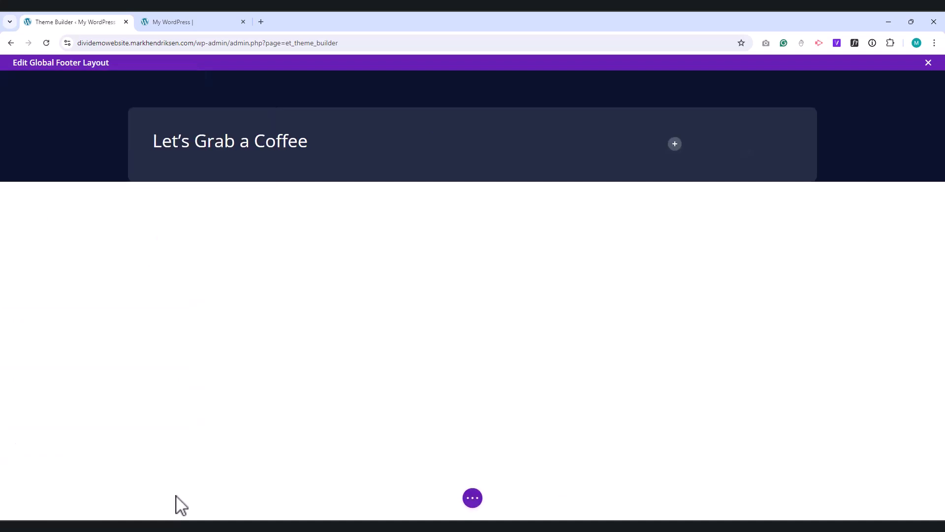
# Step: Insert a Text module below the heading and replace its placeholder with Lorem ipsum
pyautogui.moveTo(224, 135)
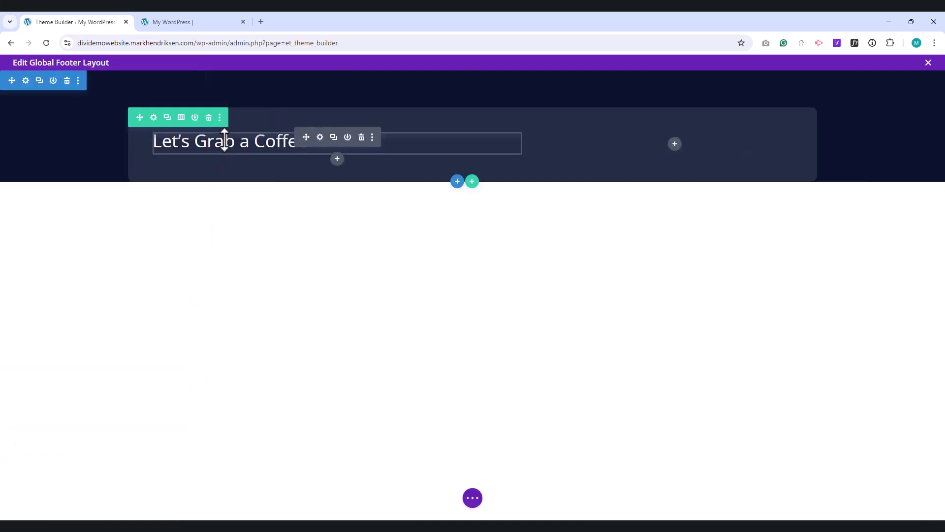
pyautogui.click(338, 159)
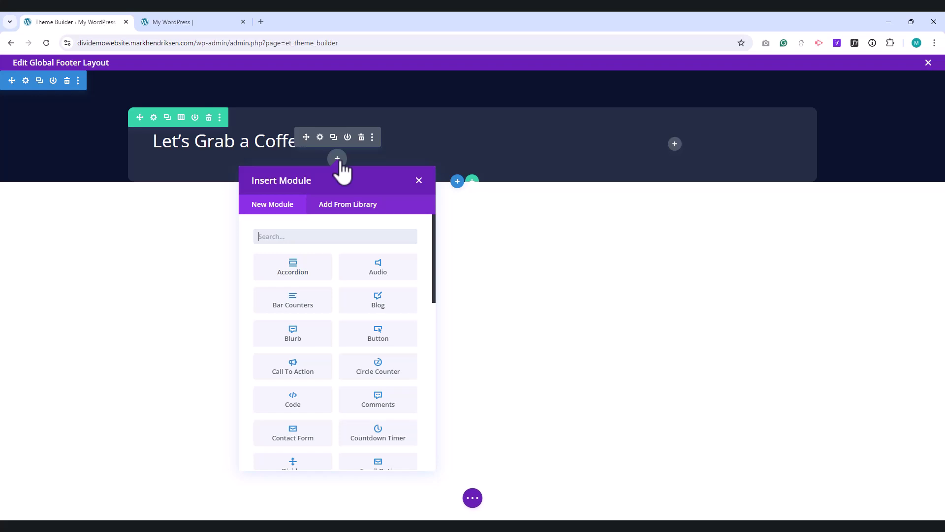
pyautogui.write('te')
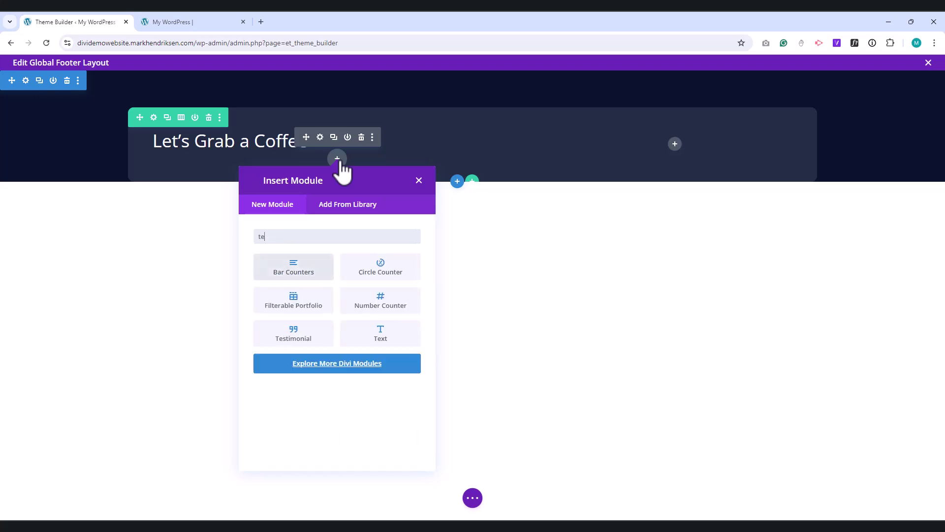
pyautogui.click(369, 340)
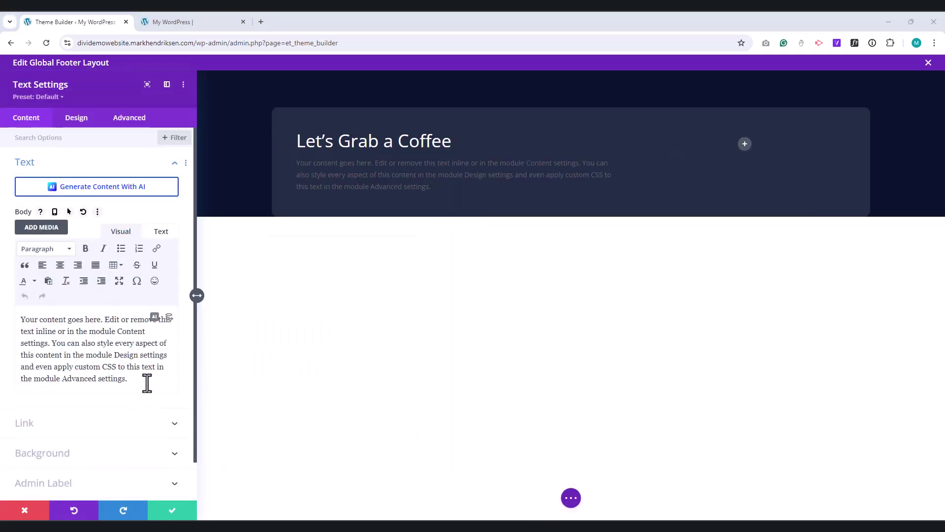
pyautogui.moveTo(131, 379); pyautogui.dragTo(17, 316)
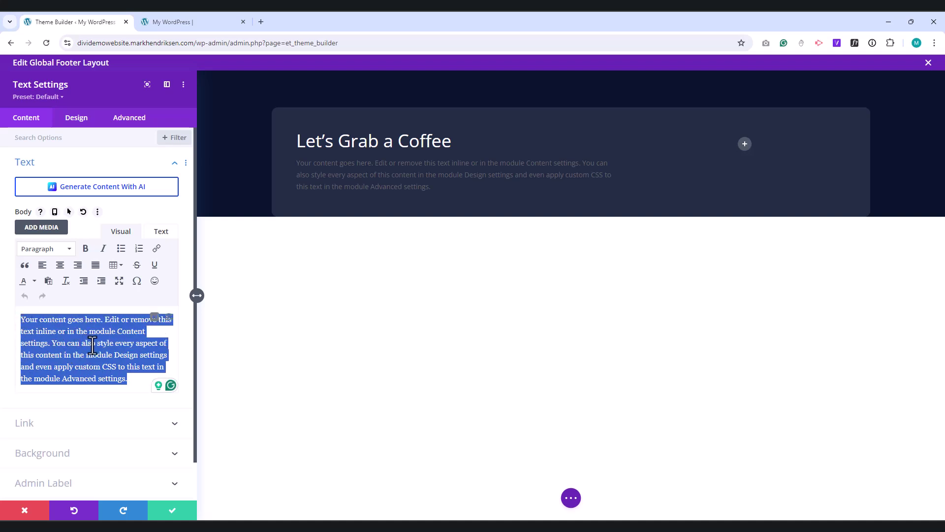
pyautogui.write('Lorem ipsum dolor sit amet, consectetur adipiscing elit. Mauris vel dignissim nisl, quis dignissim enim.')
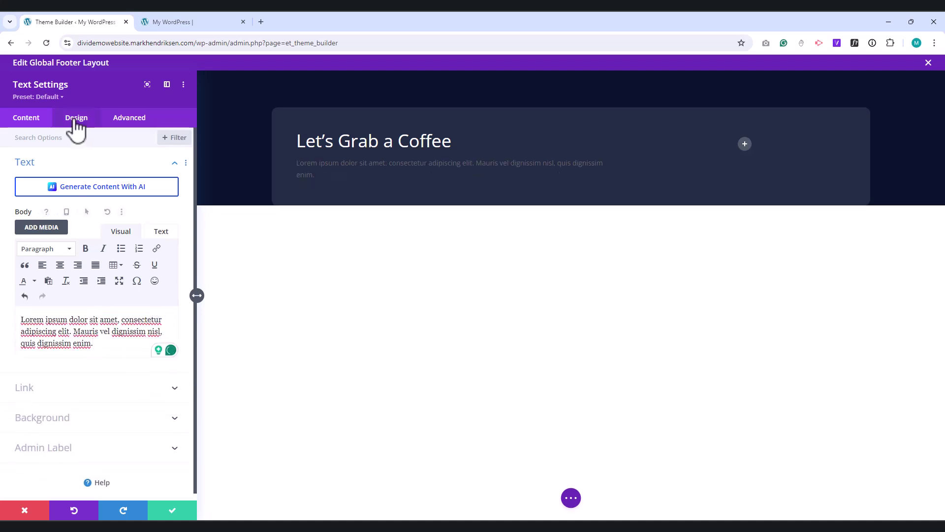
# Step: Make the paragraph text translucent white
pyautogui.click(75, 120)
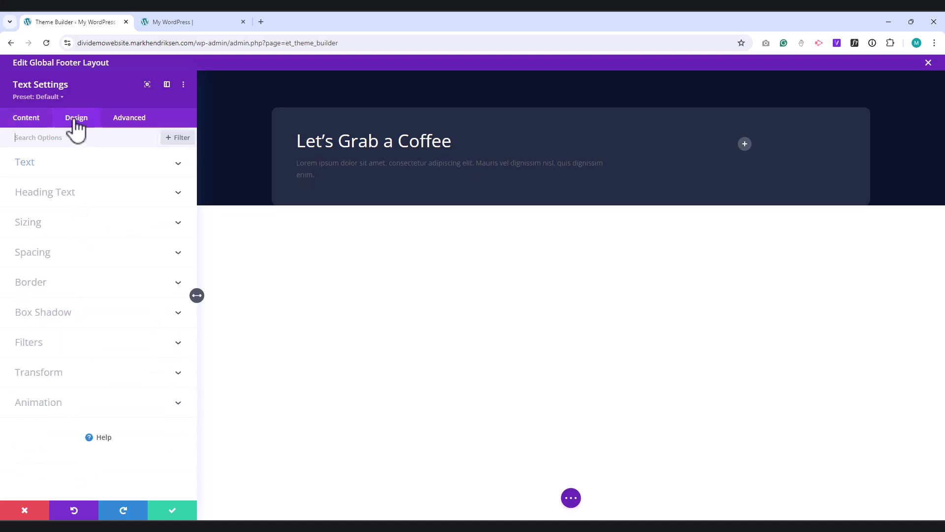
pyautogui.click(40, 167)
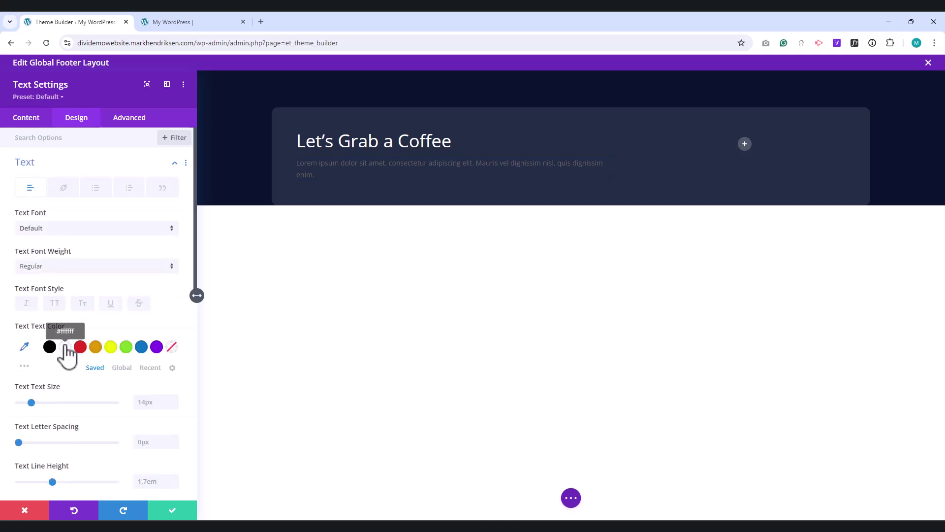
pyautogui.click(27, 347)
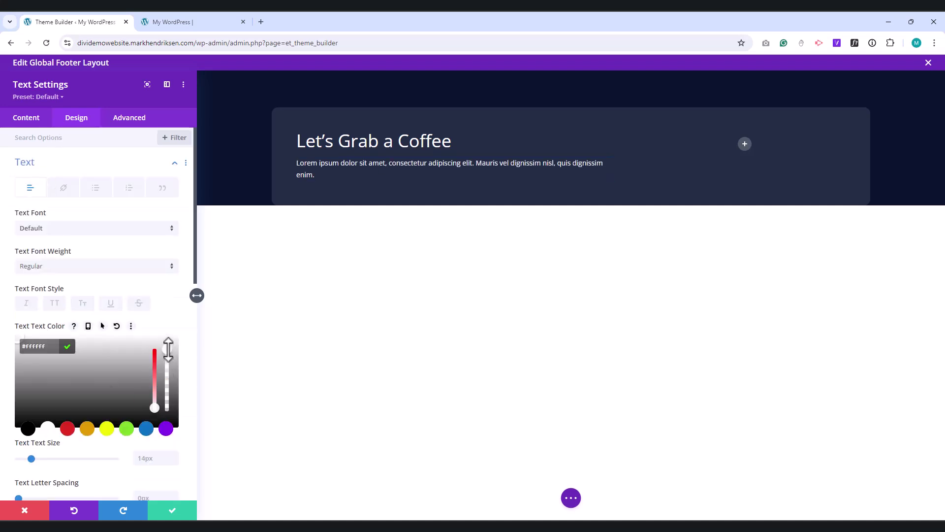
pyautogui.moveTo(168, 350); pyautogui.dragTo(172, 377)
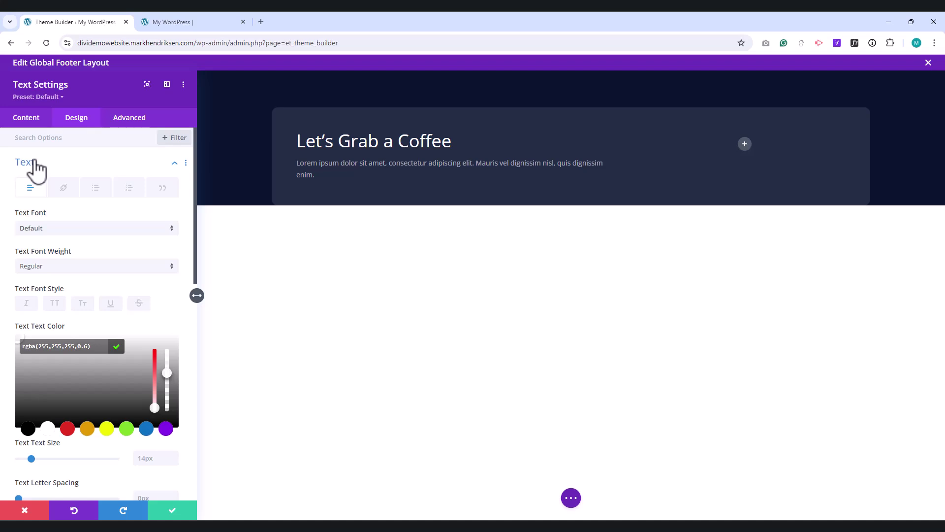
pyautogui.scroll(-3, 104, 355)
pyautogui.click(86, 356)
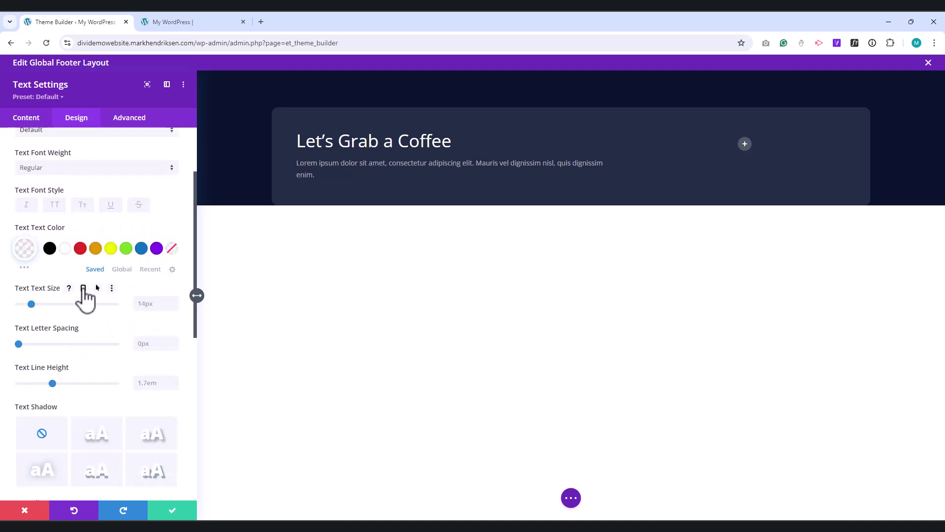
# Step: Set the paragraph's phone text size to 13px, save, and add a module to the right column
pyautogui.click(83, 288)
pyautogui.click(132, 308)
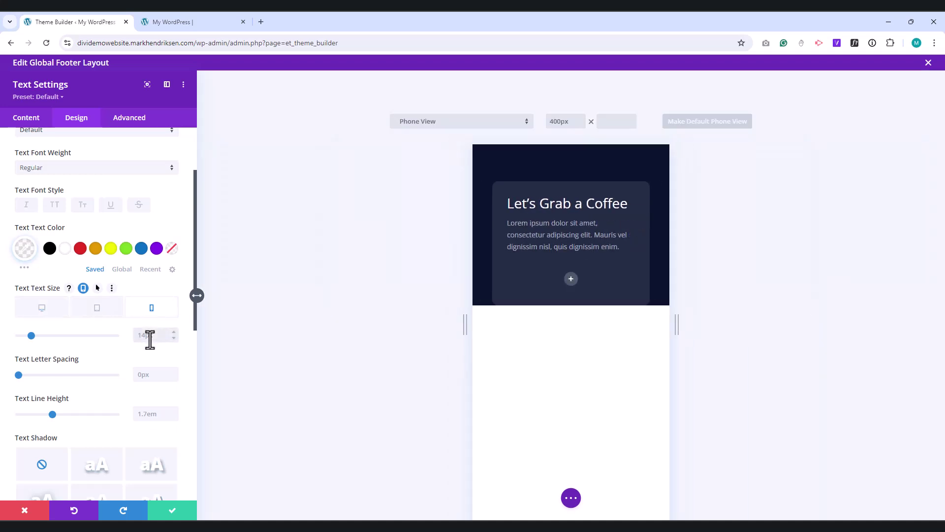
pyautogui.click(150, 339)
pyautogui.write('13px')
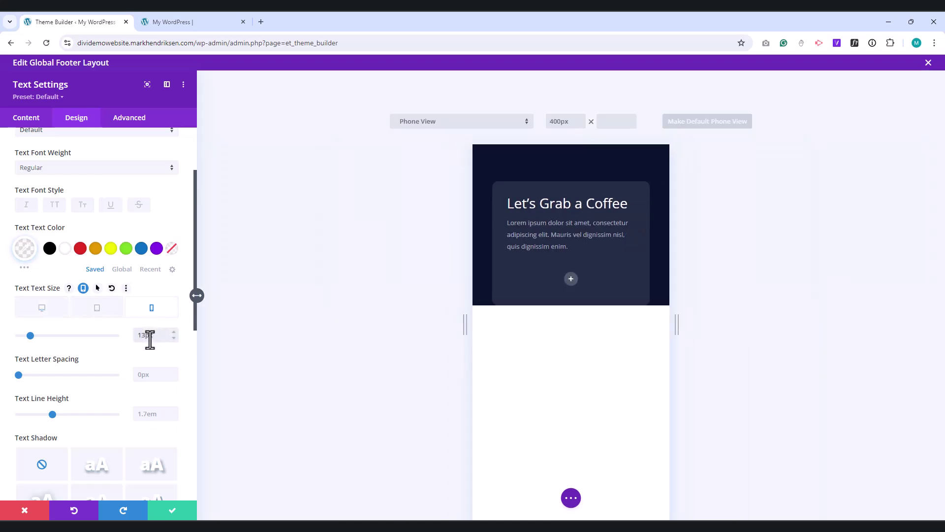
pyautogui.click(173, 511)
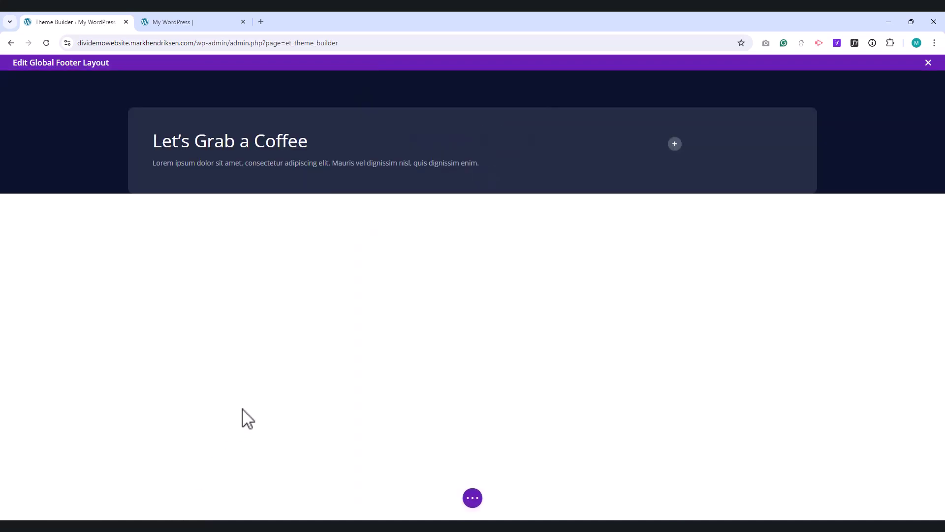
pyautogui.click(675, 144)
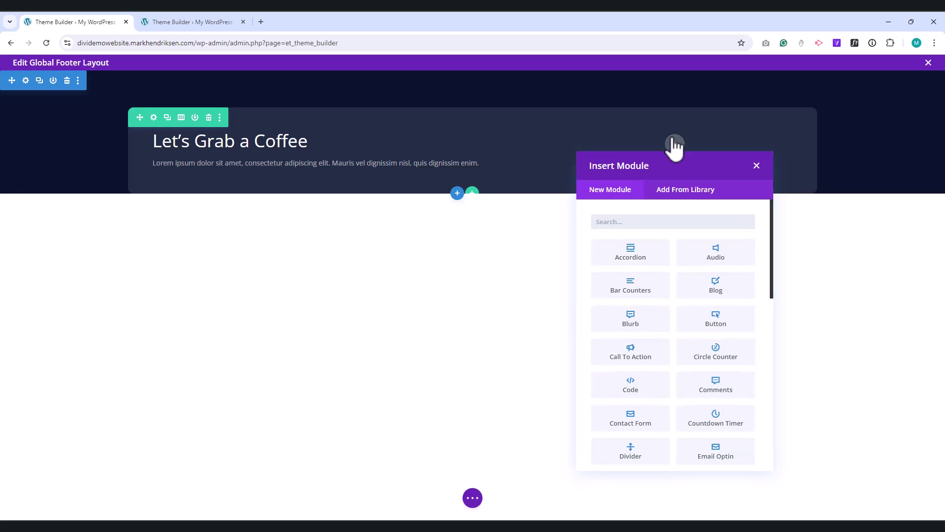
# Step: Add a Button labelled 'Get Started Today' linking to #
pyautogui.write('but')
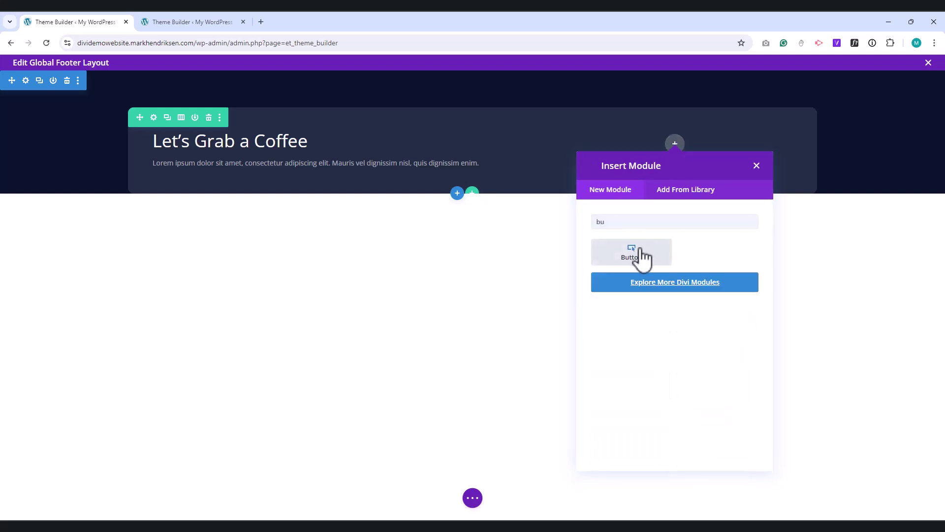
pyautogui.click(645, 249)
pyautogui.moveTo(54, 227); pyautogui.dragTo(20, 227)
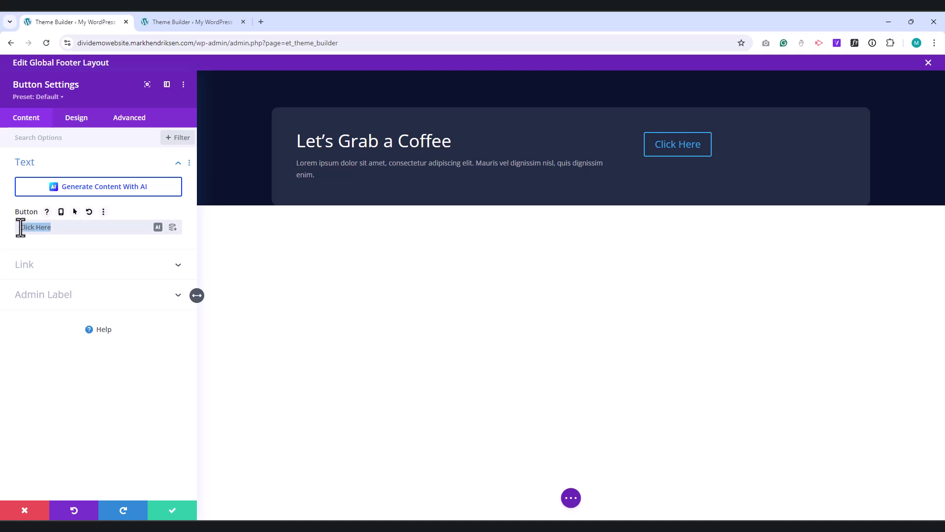
pyautogui.write('Get Started Today')
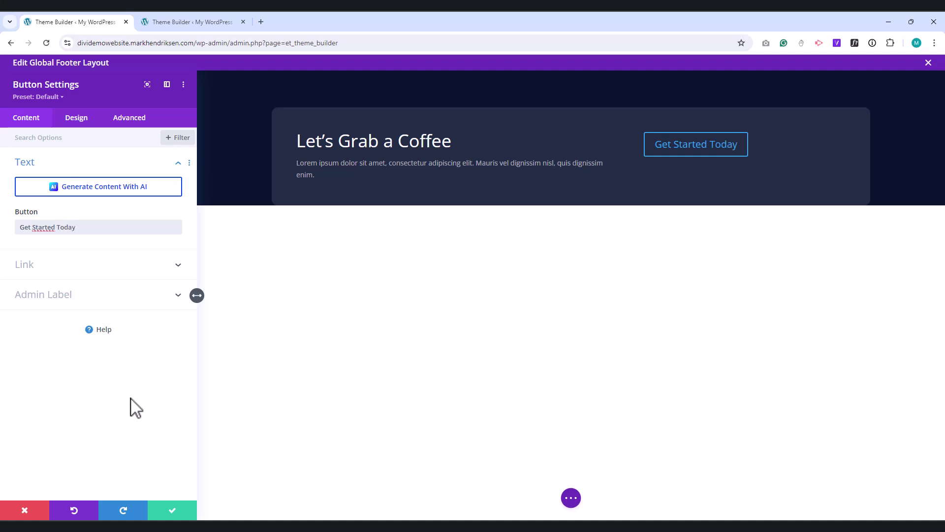
pyautogui.click(36, 266)
pyautogui.click(38, 233)
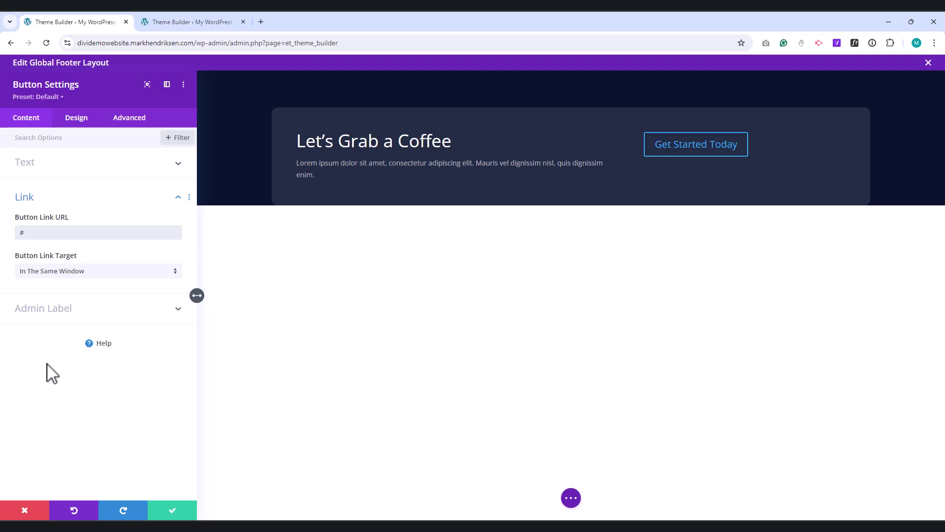
pyautogui.write('#')
# Step: Align the button right on desktop and left on tablet
pyautogui.click(78, 121)
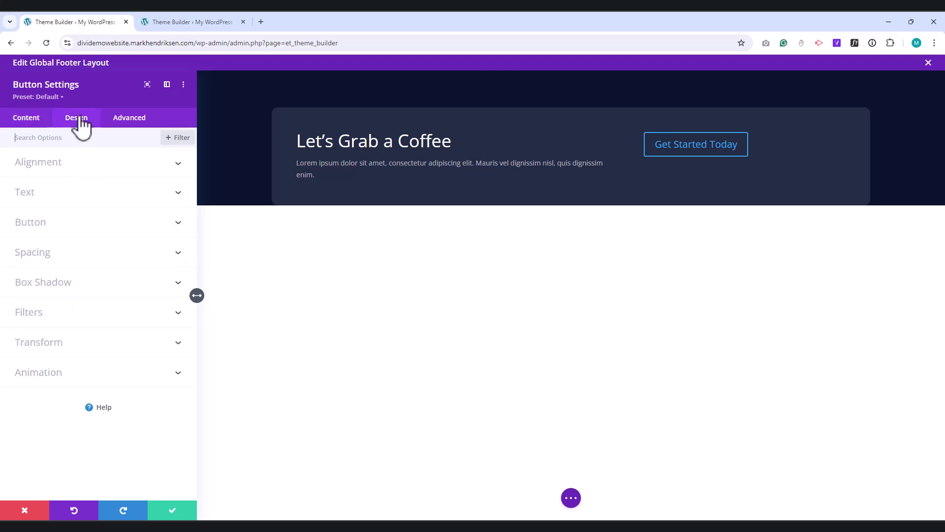
pyautogui.click(60, 165)
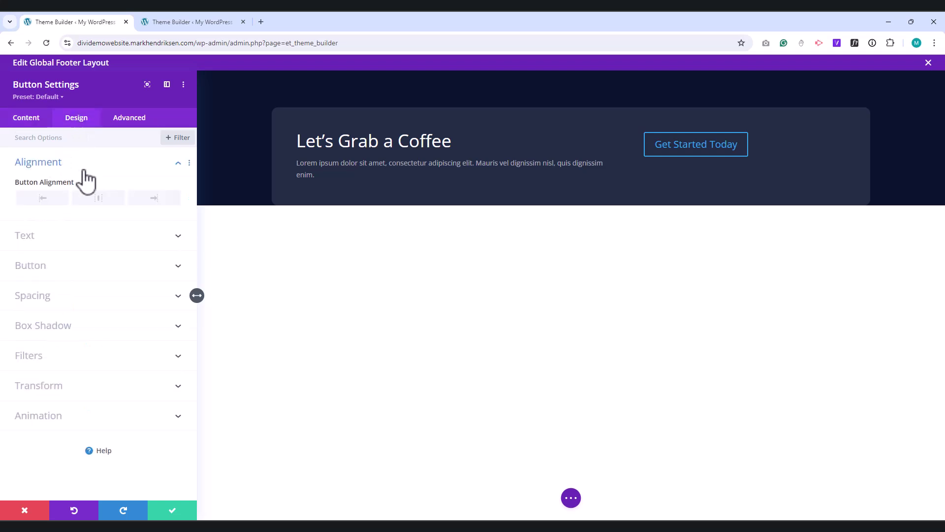
pyautogui.click(153, 200)
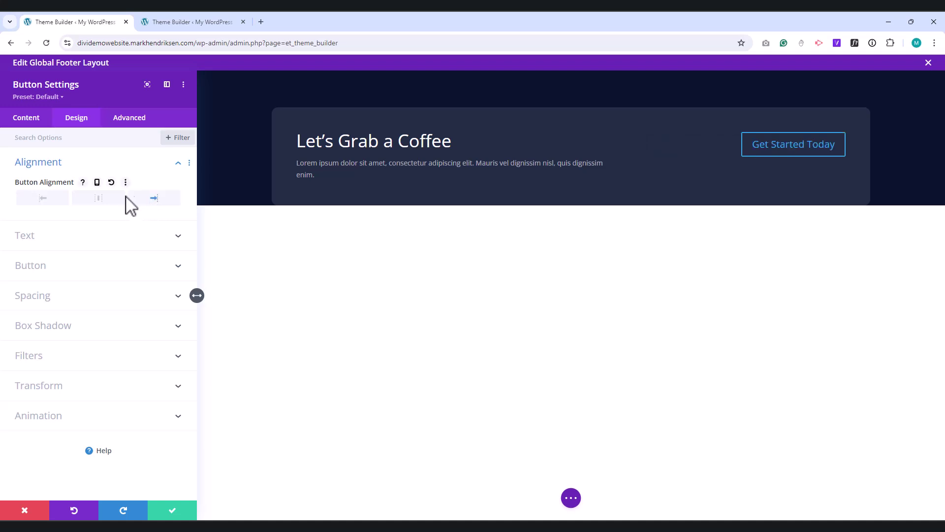
pyautogui.click(97, 182)
pyautogui.click(97, 201)
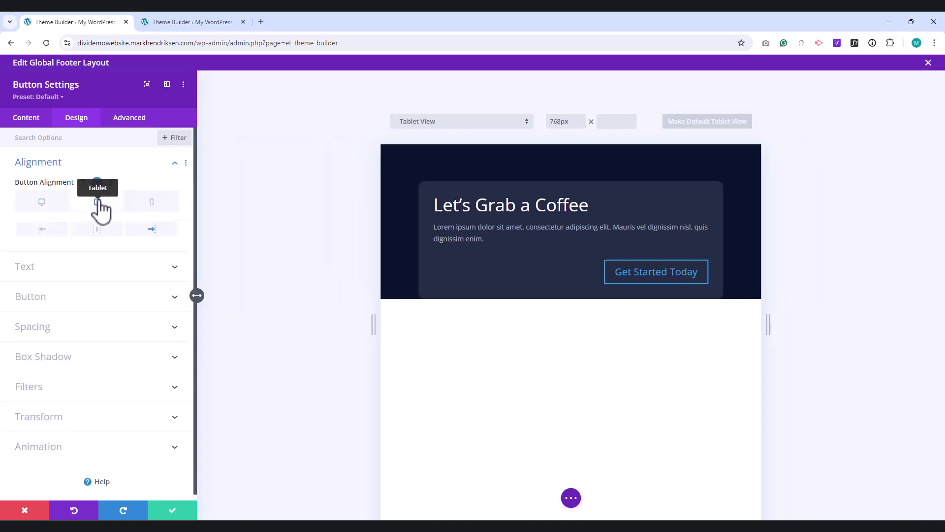
pyautogui.click(43, 229)
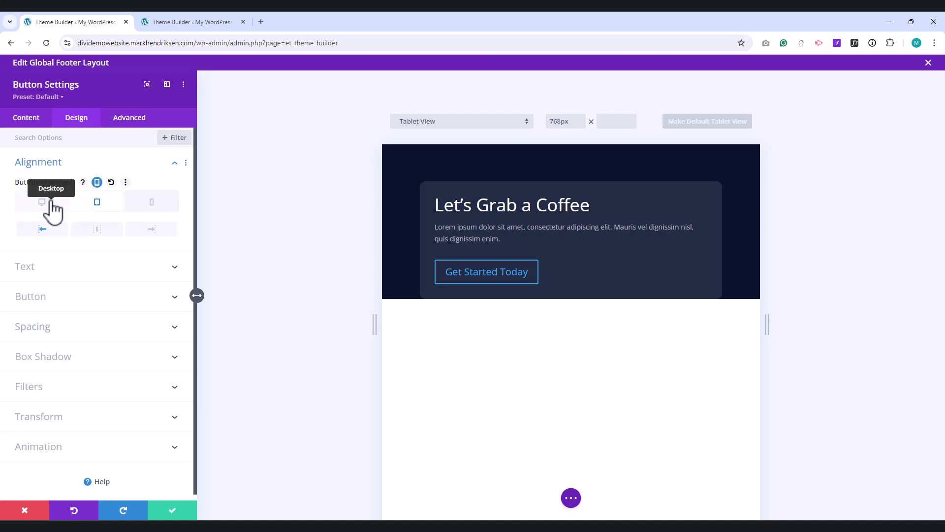
pyautogui.click(41, 202)
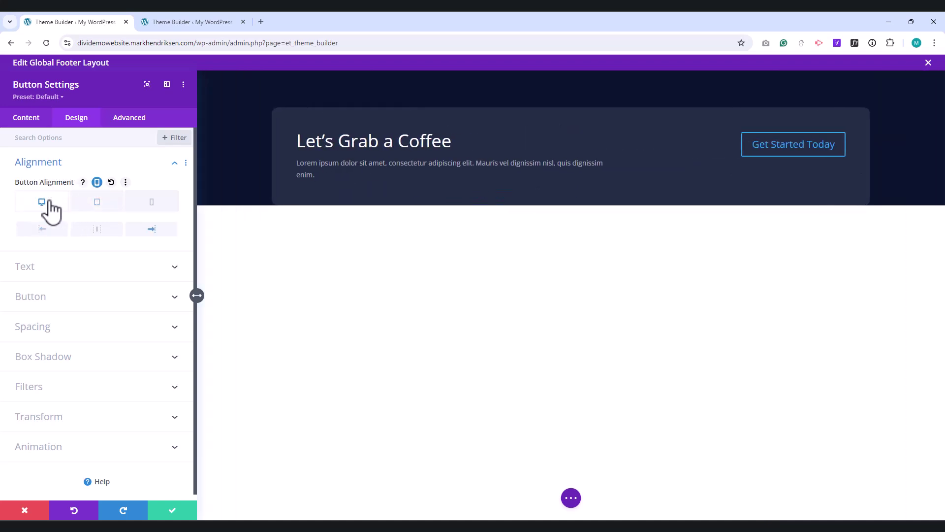
pyautogui.click(38, 298)
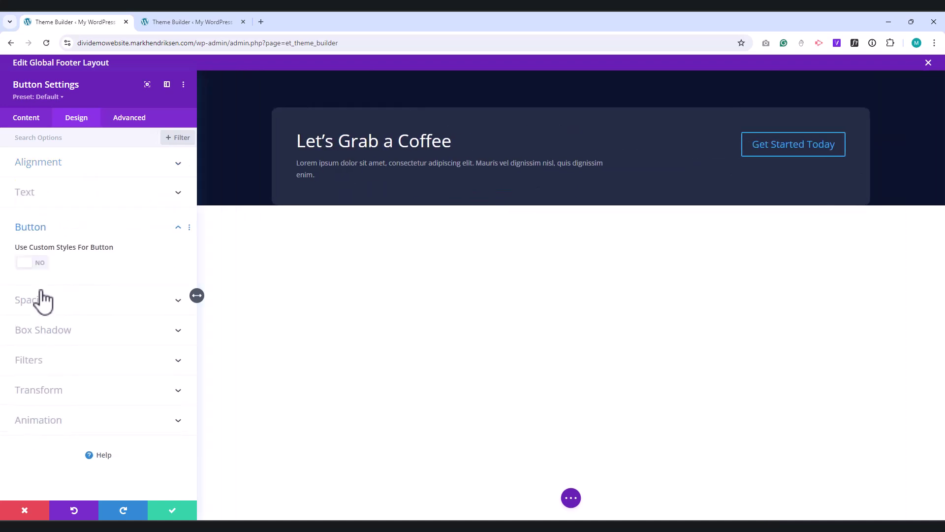
# Step: Enable custom button styles and set per-device button text sizes, 18px on desktop
pyautogui.click(40, 264)
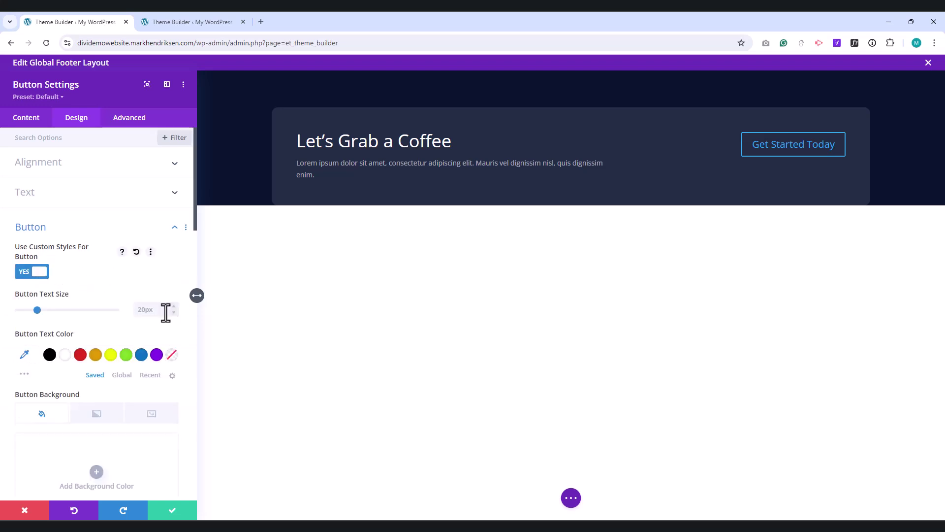
pyautogui.click(145, 307)
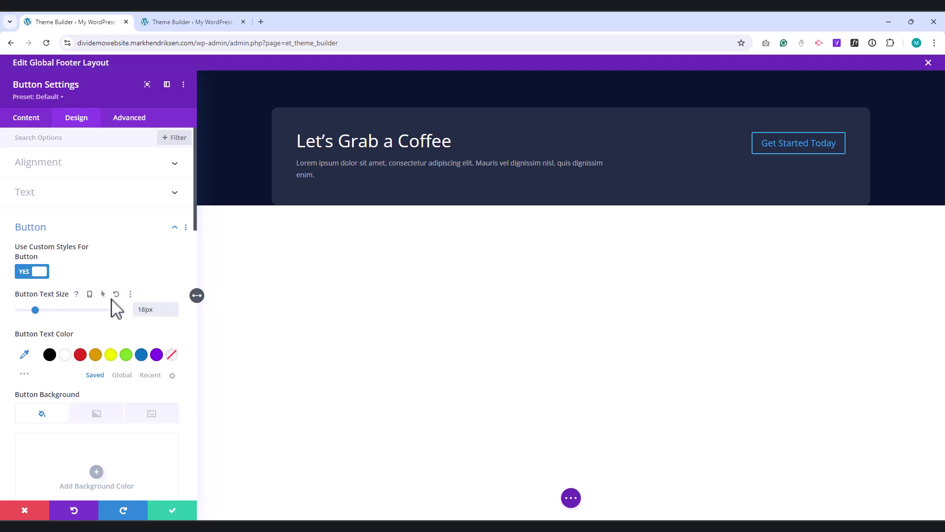
pyautogui.click(91, 295)
pyautogui.click(93, 317)
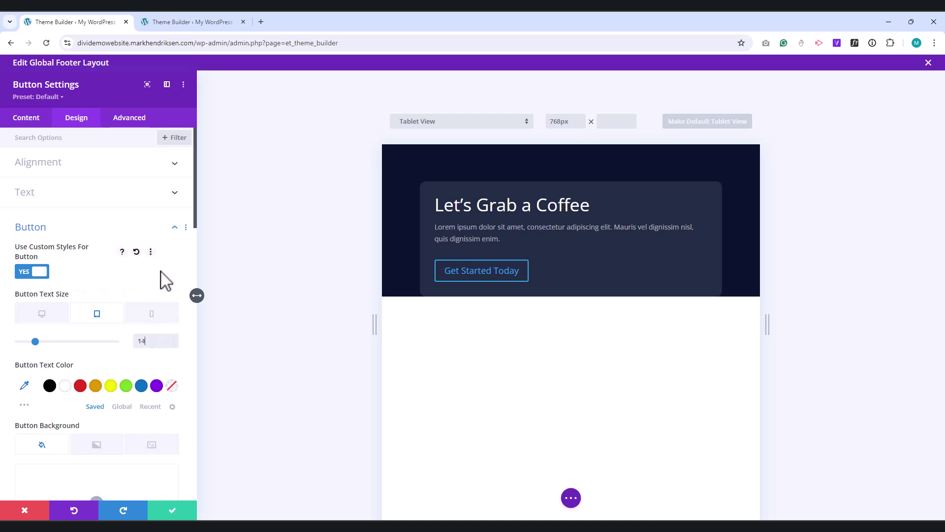
pyautogui.click(43, 319)
pyautogui.scroll(-2, 45, 320)
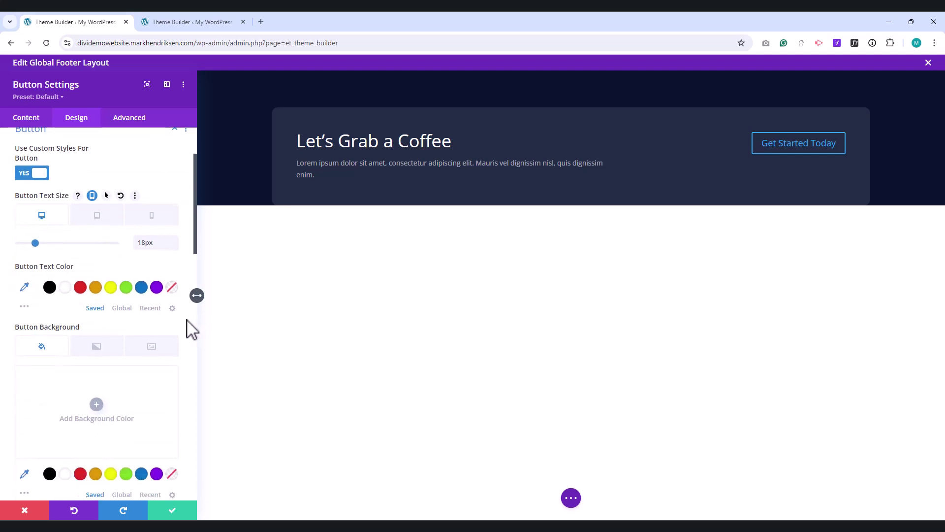
# Step: Make the button text white with a #027efa background that turns #0259ef on hover
pyautogui.click(65, 287)
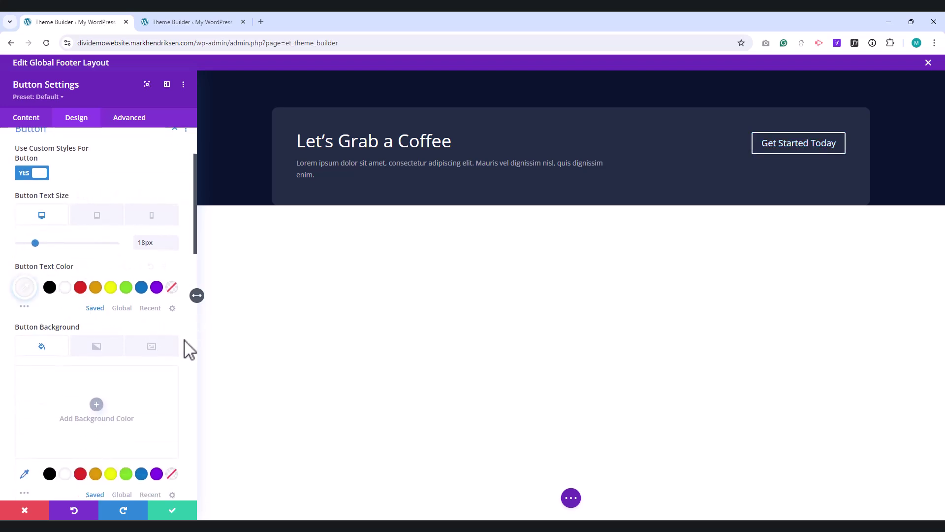
pyautogui.scroll(-2, 186, 348)
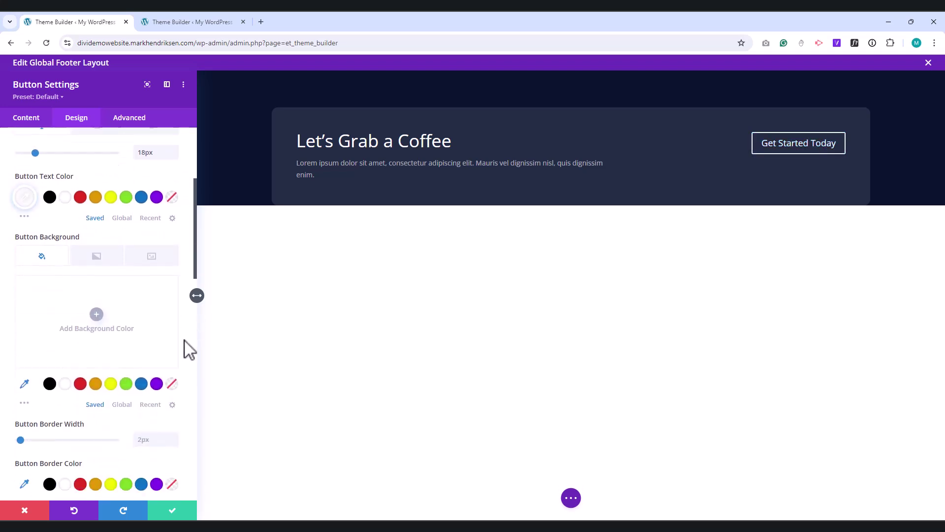
pyautogui.click(60, 306)
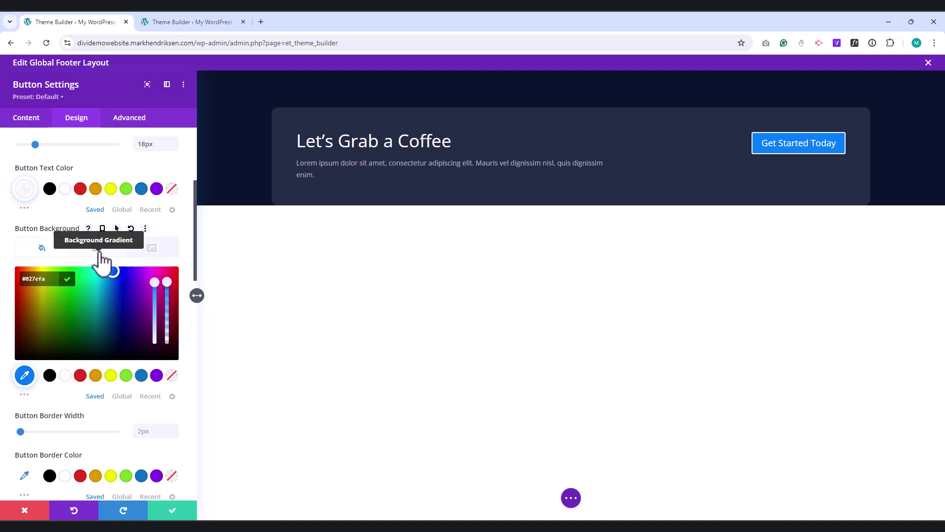
pyautogui.click(116, 228)
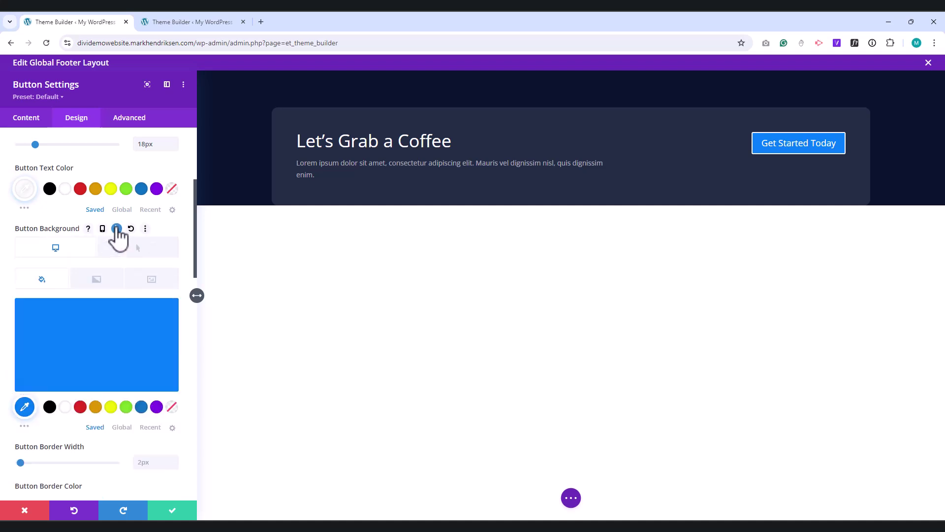
pyautogui.click(152, 248)
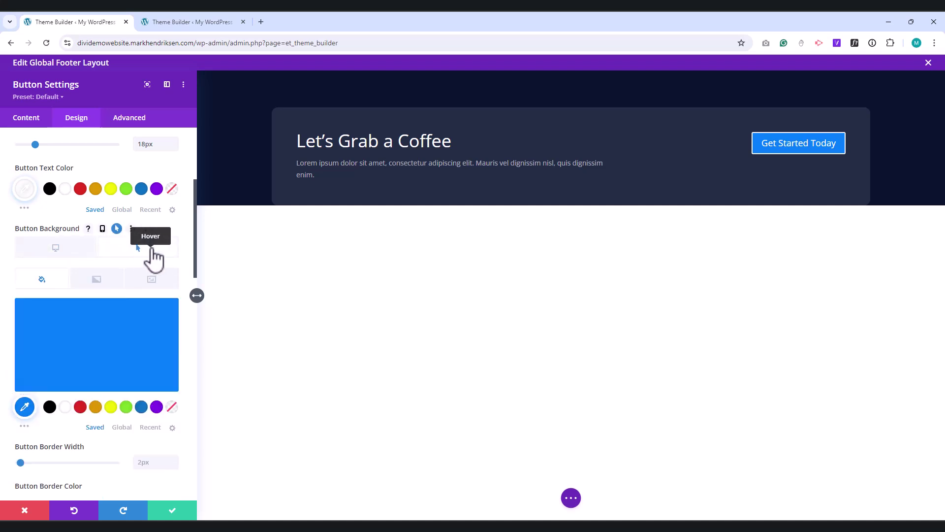
pyautogui.click(38, 372)
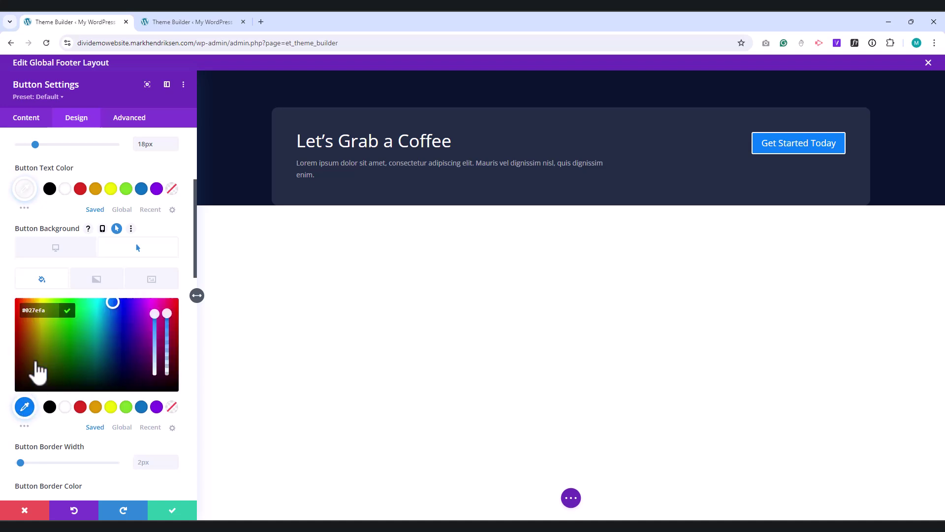
pyautogui.click(116, 305)
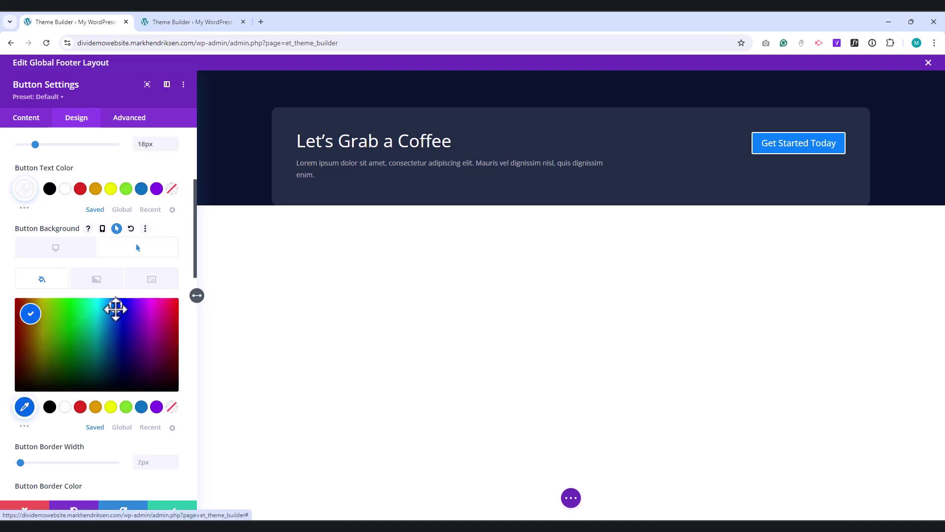
pyautogui.click(56, 251)
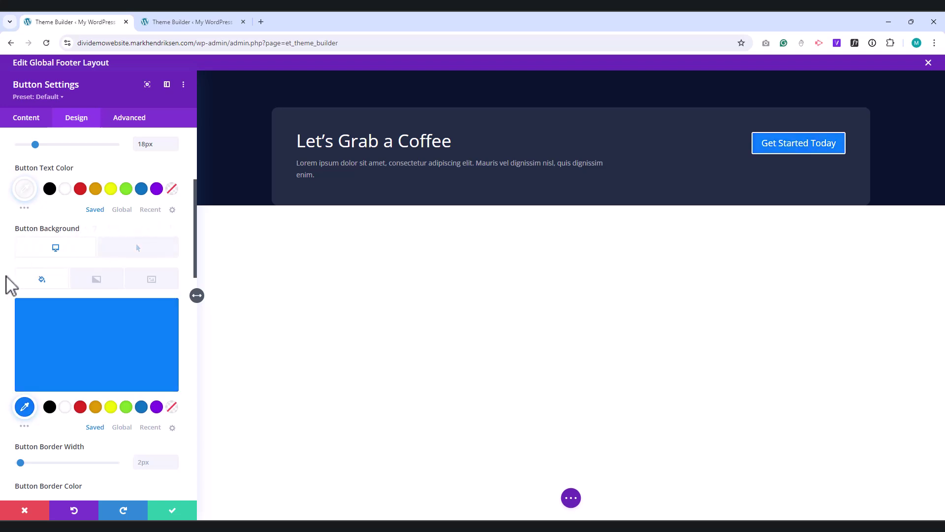
pyautogui.scroll(-4, 6, 277)
# Step: Set the button border width to 0px, corner radius to 5px and letter spacing to 1px
pyautogui.click(15, 266)
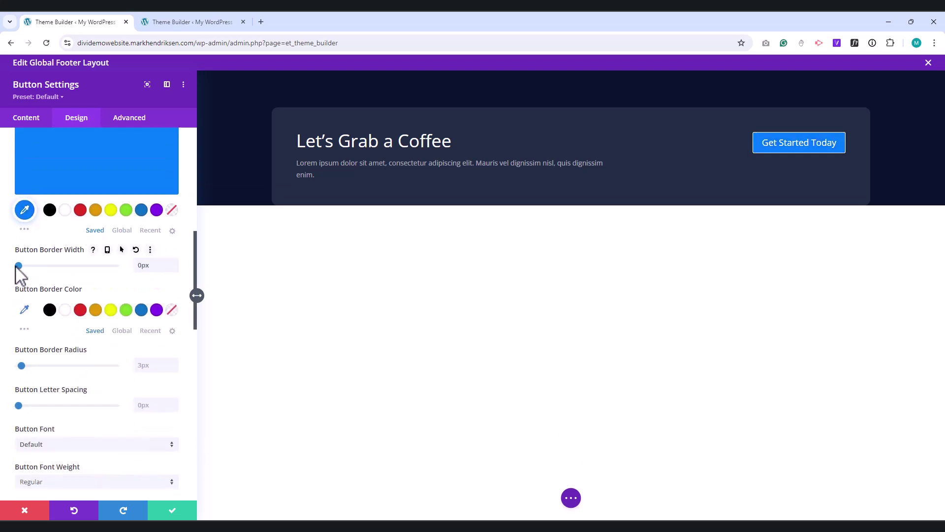
pyautogui.scroll(-1, 14, 284)
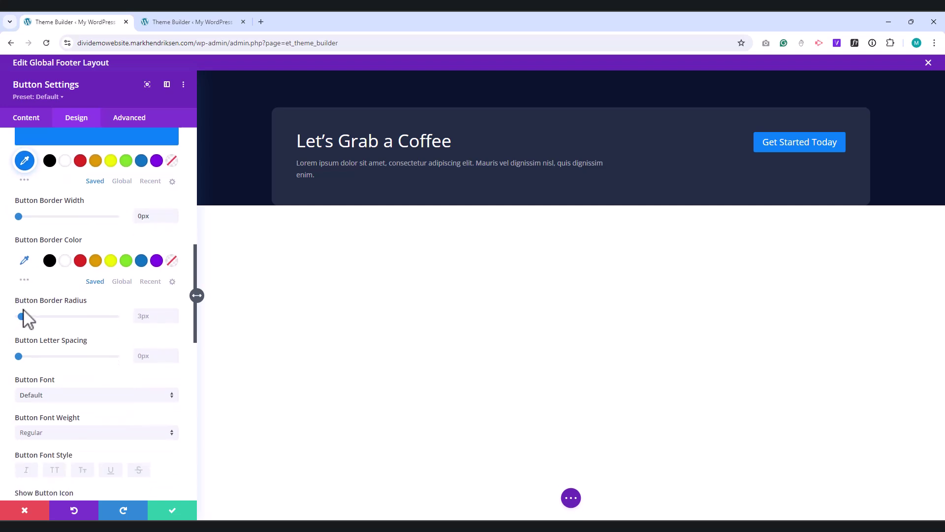
pyautogui.moveTo(22, 315); pyautogui.dragTo(23, 316)
pyautogui.moveTo(19, 356); pyautogui.dragTo(20, 357)
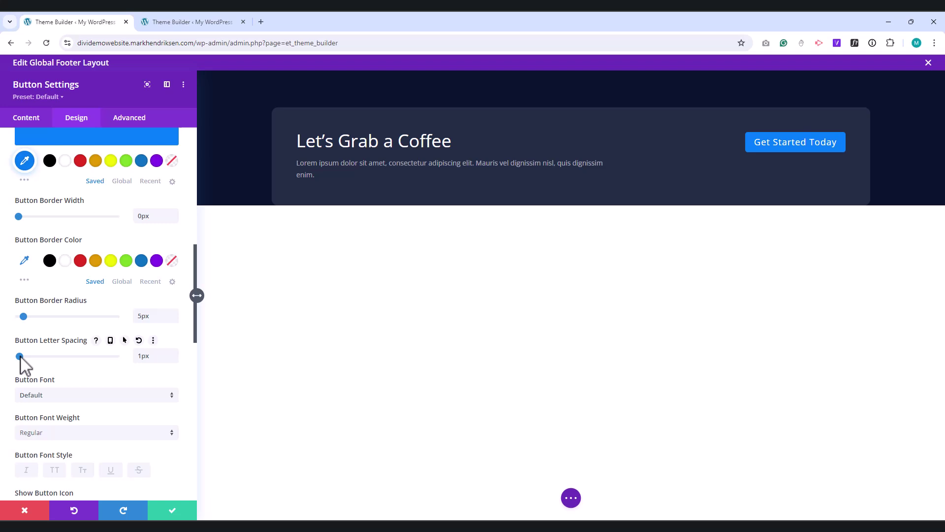
# Step: Make the button text Semi Bold and uppercase, and turn off the button icon
pyautogui.click(30, 433)
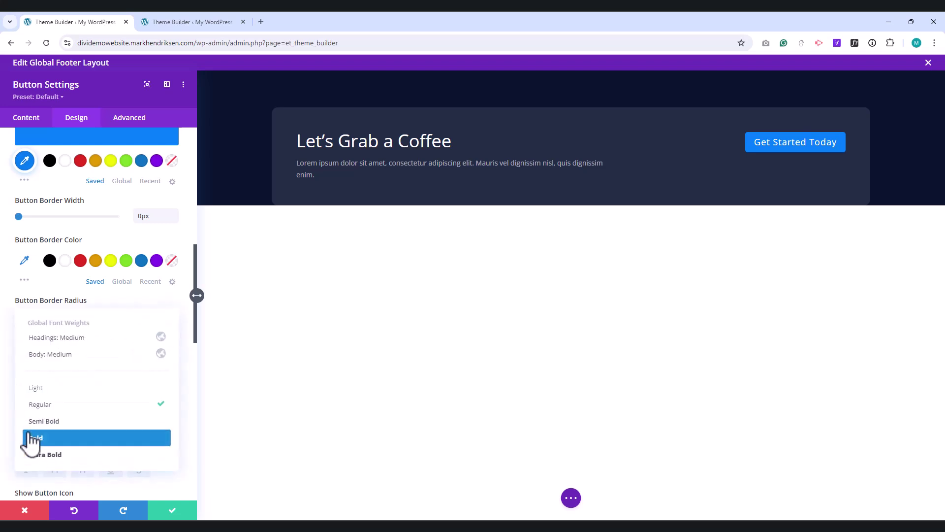
pyautogui.click(41, 421)
pyautogui.scroll(-3, 12, 387)
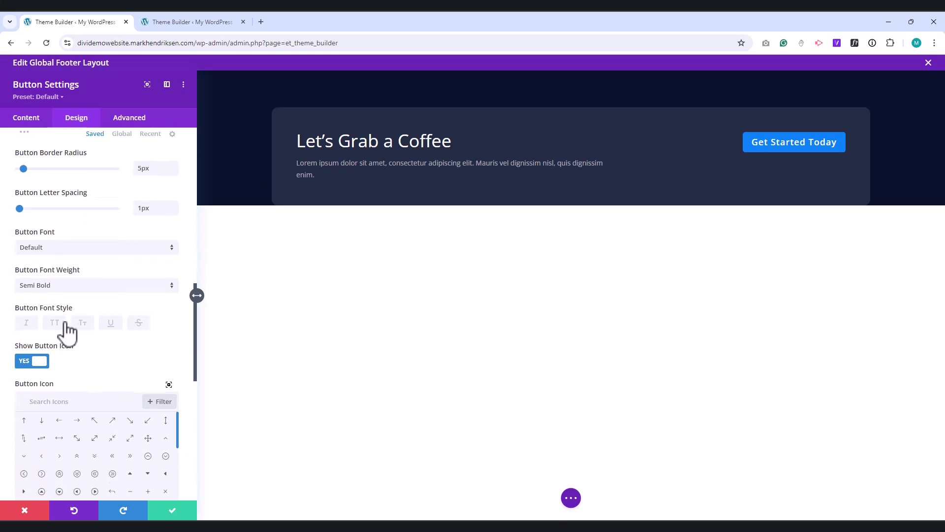
pyautogui.click(55, 324)
pyautogui.click(25, 362)
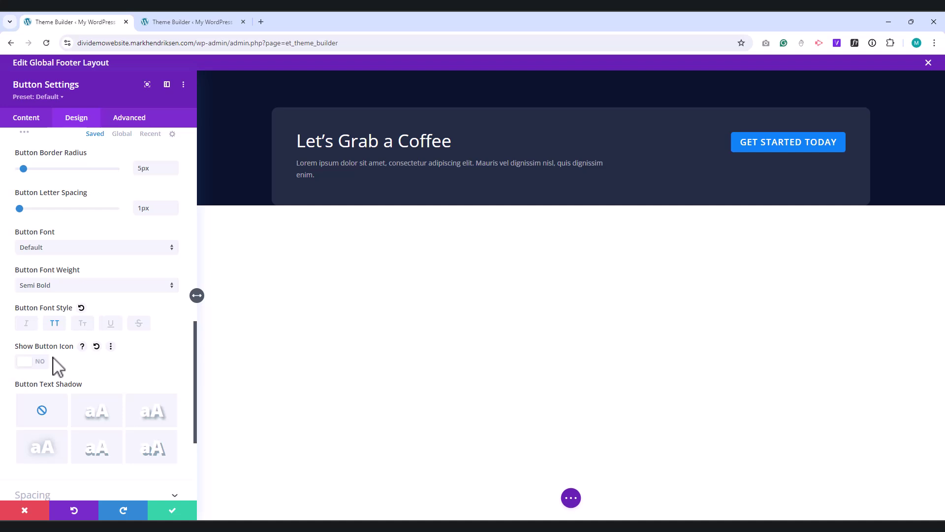
pyautogui.scroll(-3, 55, 366)
pyautogui.click(51, 357)
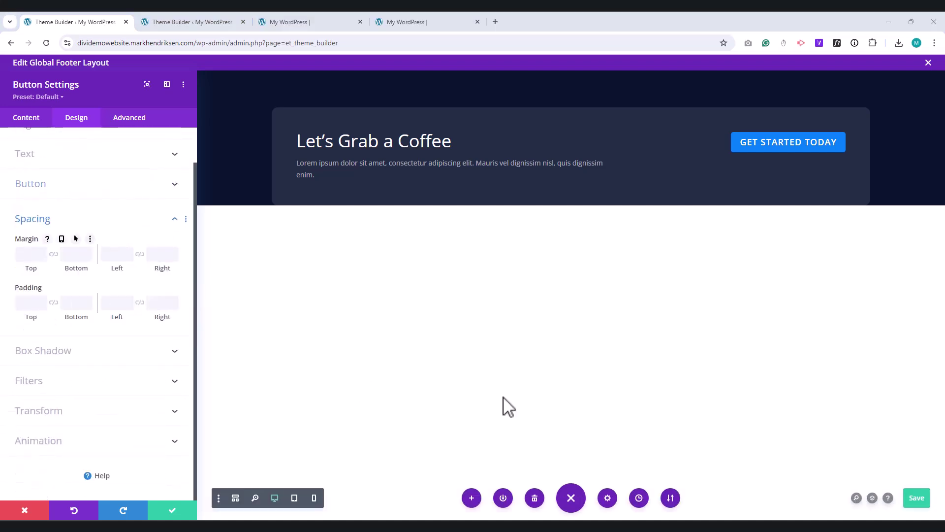
# Step: Give the button 5px top and 0px bottom margin, with 15px vertical and 25px horizontal padding
pyautogui.click(23, 253)
pyautogui.write('5')
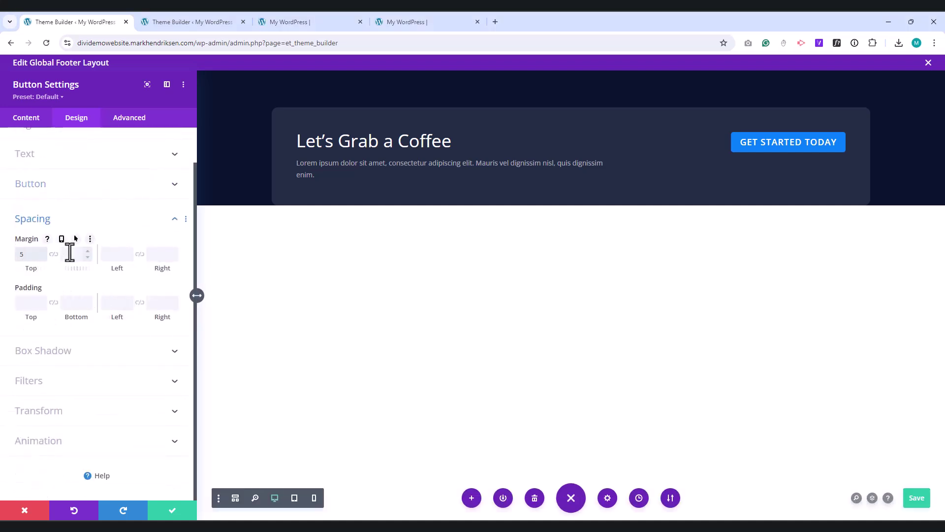
pyautogui.click(70, 252)
pyautogui.write('0')
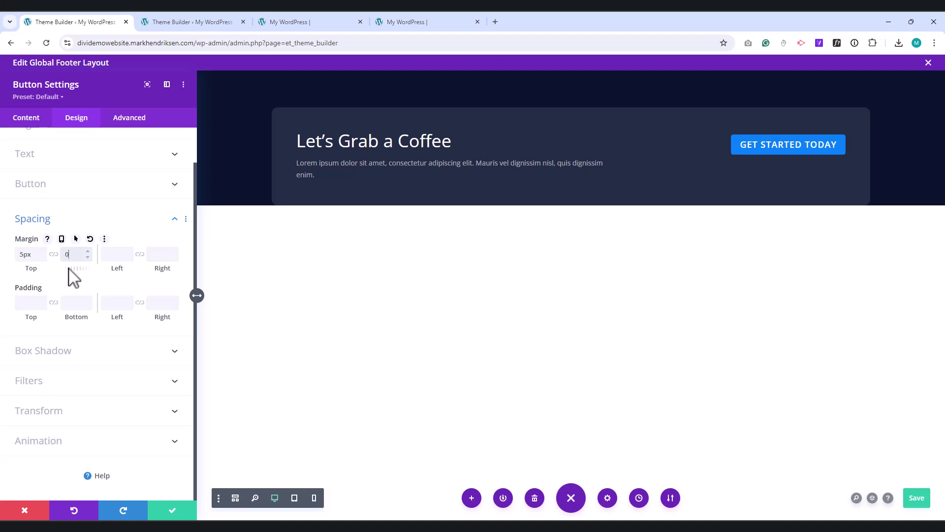
pyautogui.click(28, 303)
pyautogui.write('15')
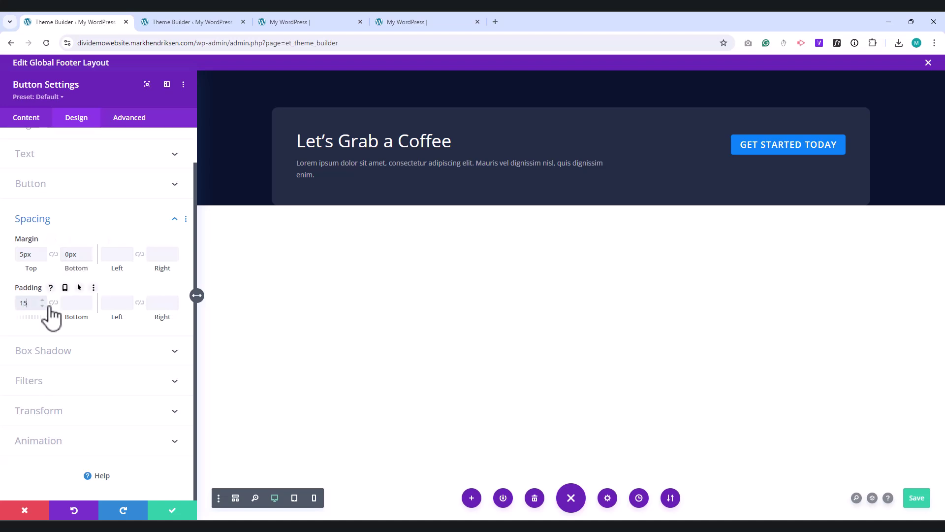
pyautogui.click(53, 302)
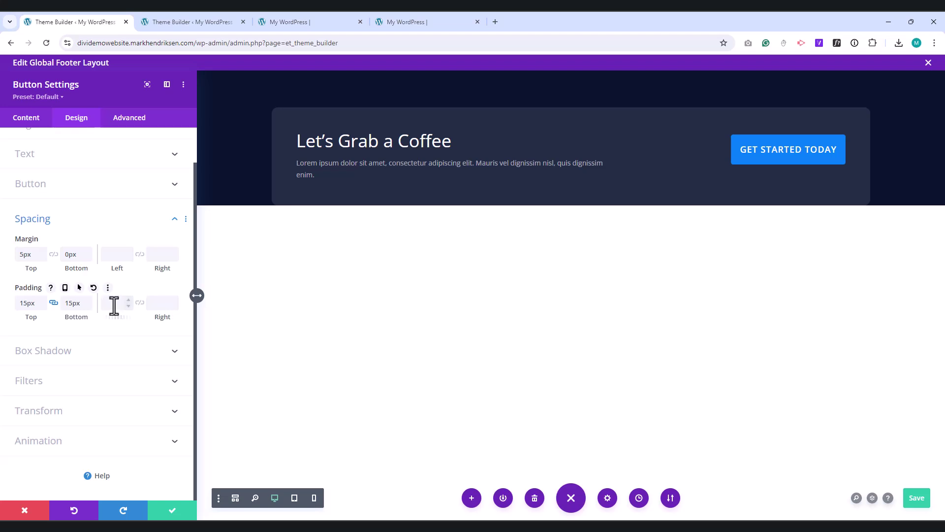
pyautogui.write('25')
pyautogui.click(142, 303)
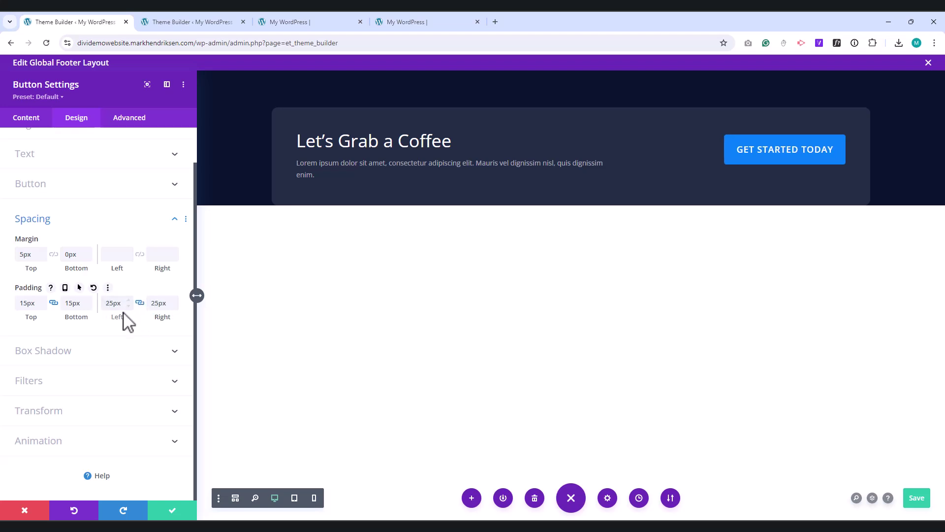
# Step: Add an all-around box shadow with 25px blur, 4px spread and translucent white colour
pyautogui.click(75, 361)
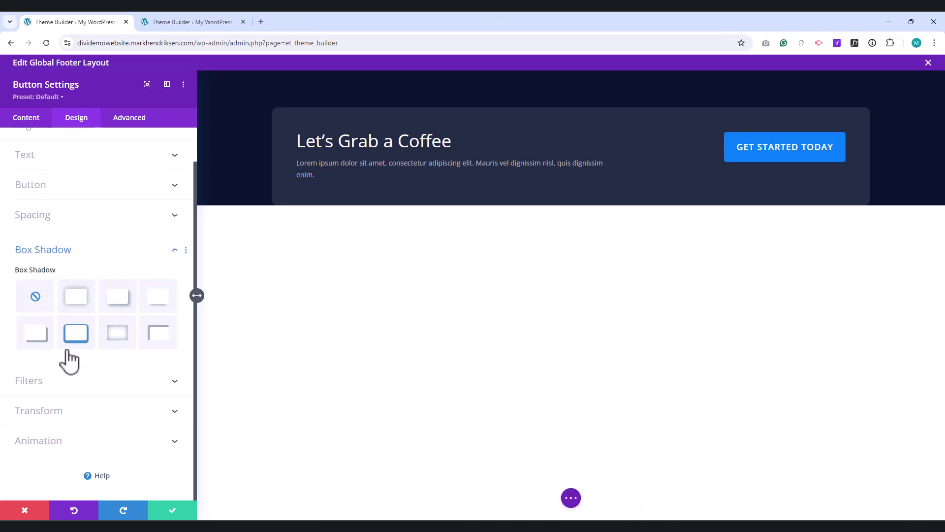
pyautogui.click(79, 297)
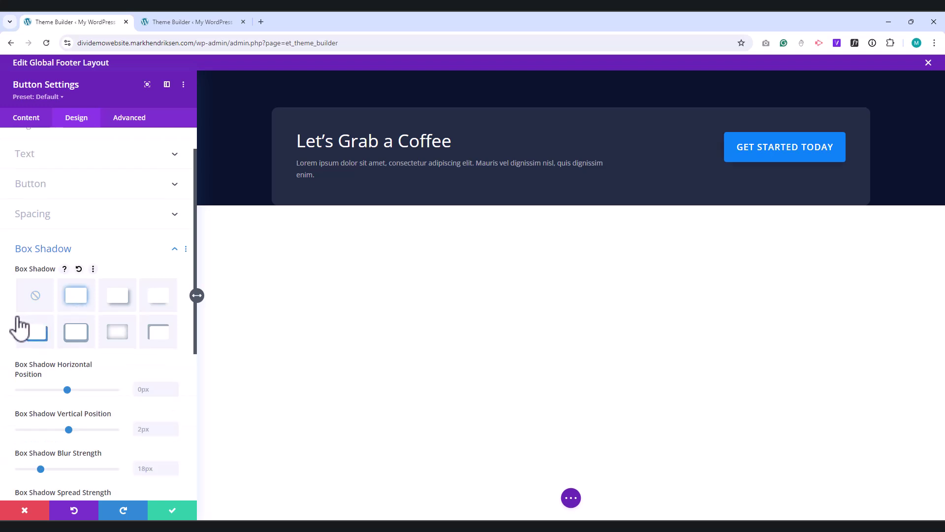
pyautogui.scroll(-2, 17, 323)
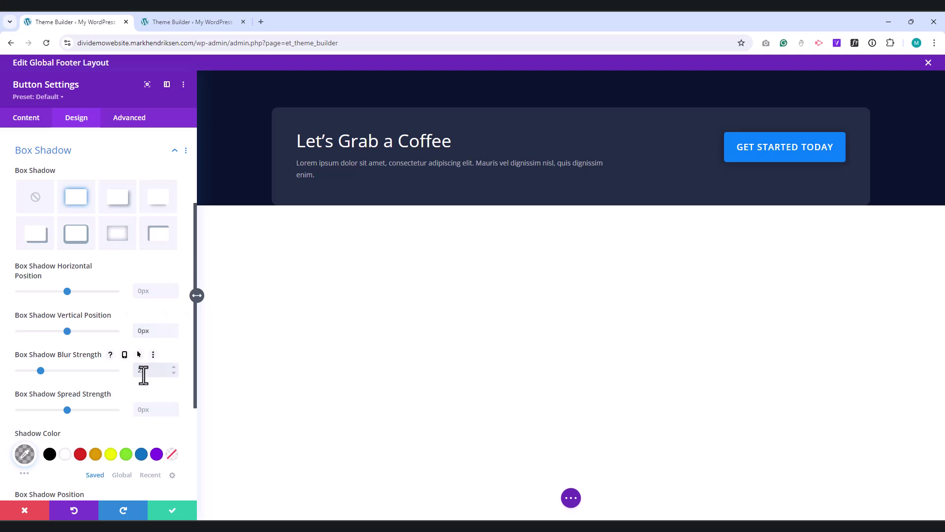
pyautogui.write('5')
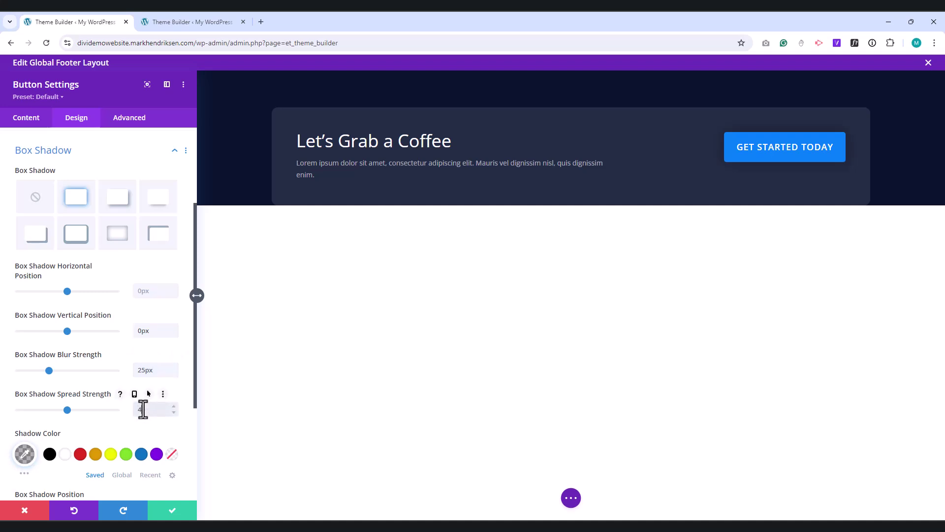
pyautogui.click(65, 455)
pyautogui.click(24, 453)
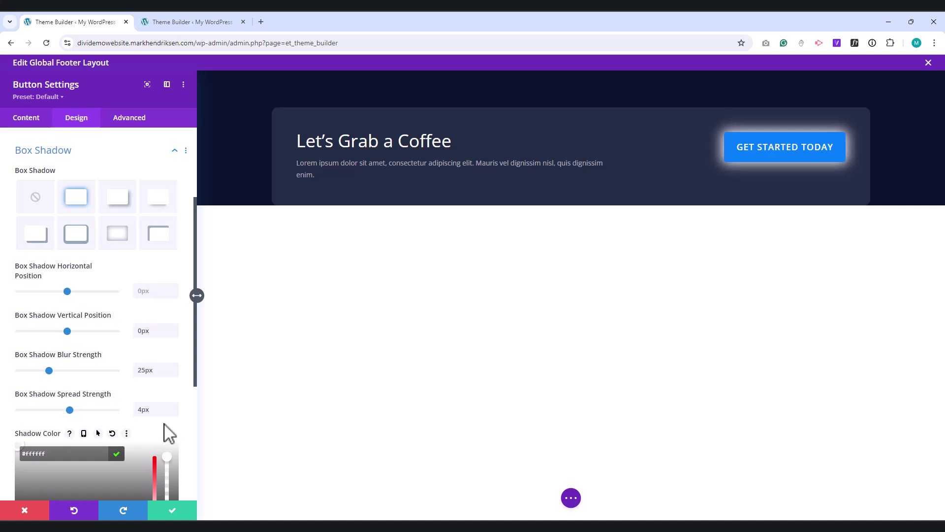
pyautogui.scroll(-1, 191, 420)
pyautogui.scroll(-3, 191, 421)
pyautogui.moveTo(166, 308); pyautogui.dragTo(166, 359)
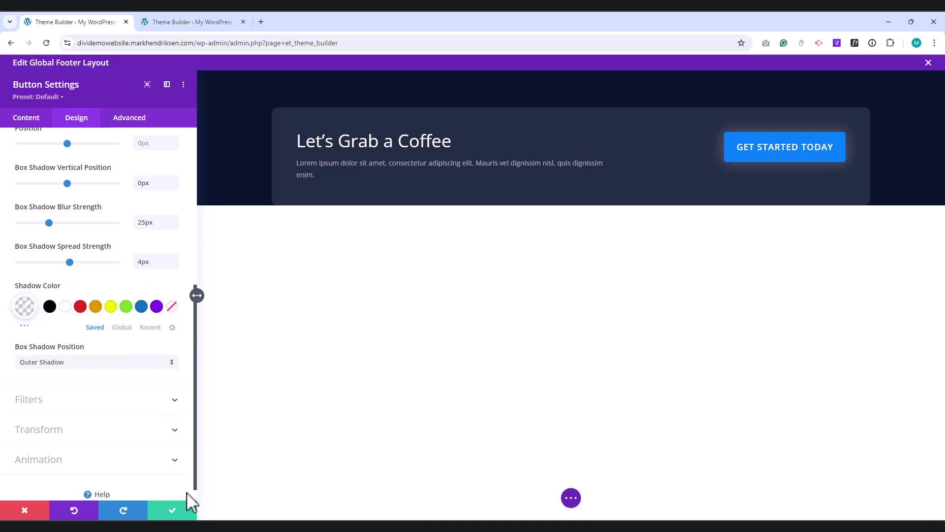
# Step: Save the button and add an Image module showing coffee-125x113-1.png to the card
pyautogui.click(169, 510)
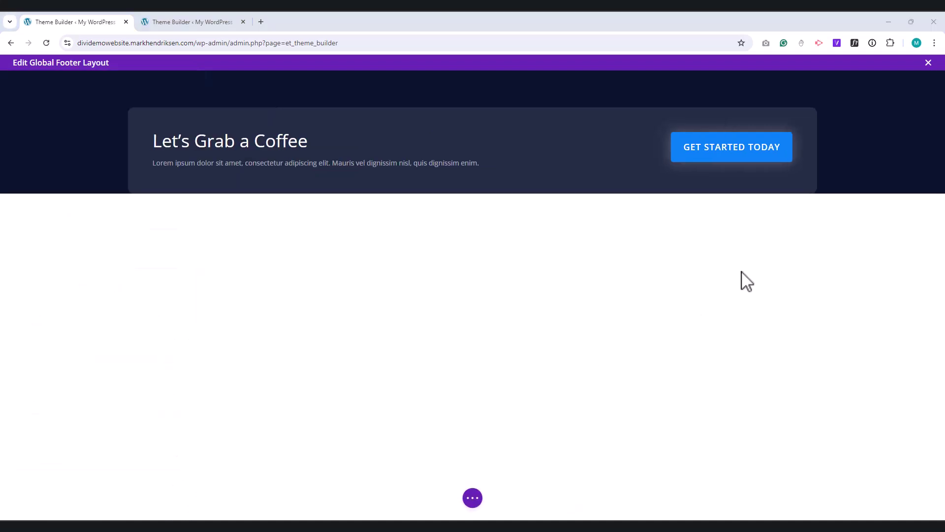
pyautogui.click(674, 159)
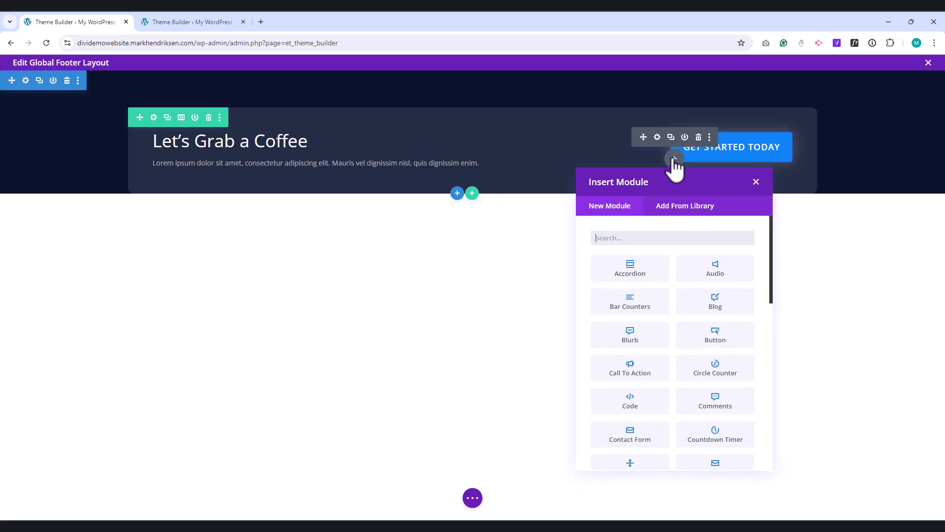
pyautogui.write('im')
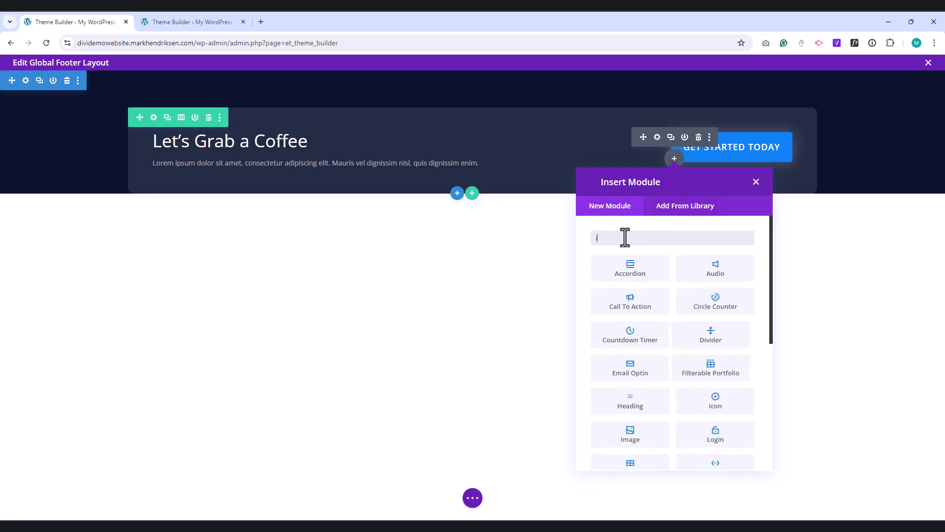
pyautogui.click(709, 275)
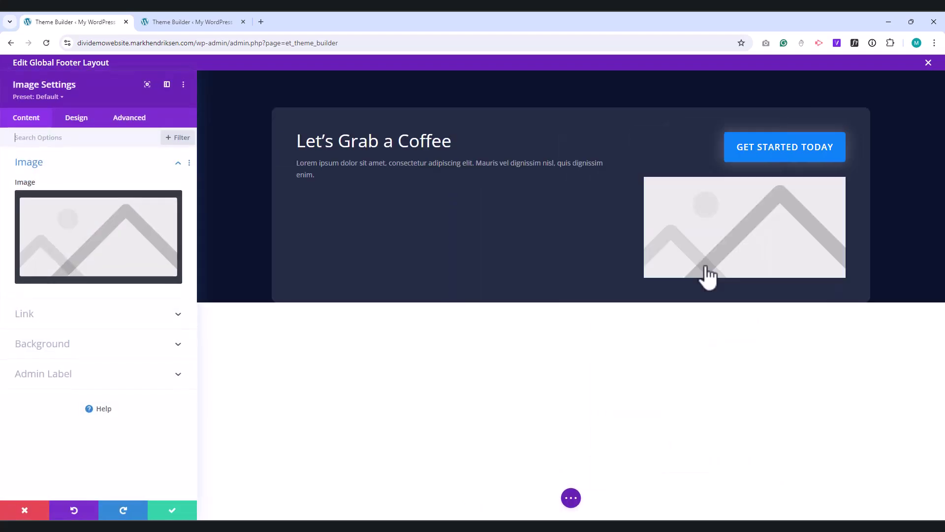
pyautogui.click(168, 274)
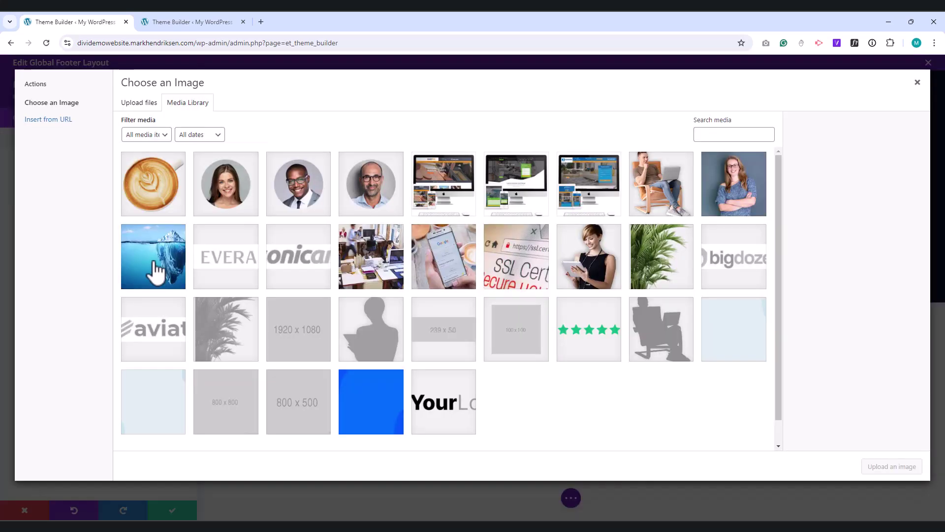
pyautogui.click(156, 196)
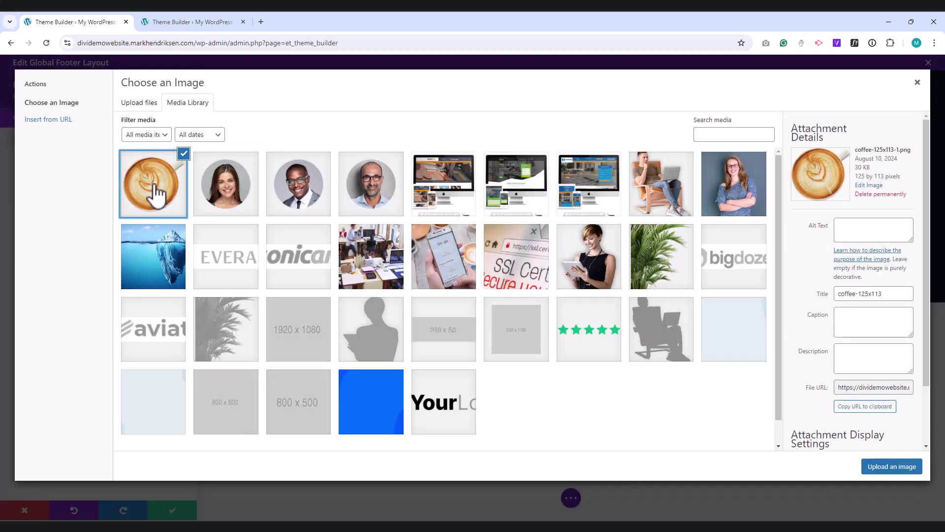
pyautogui.click(889, 467)
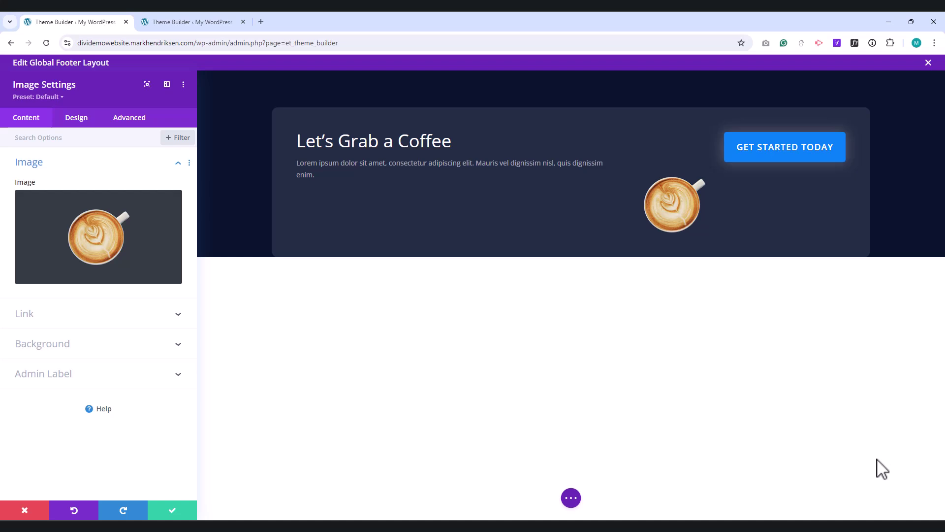
# Step: Set the coffee image's alignment to right
pyautogui.click(76, 118)
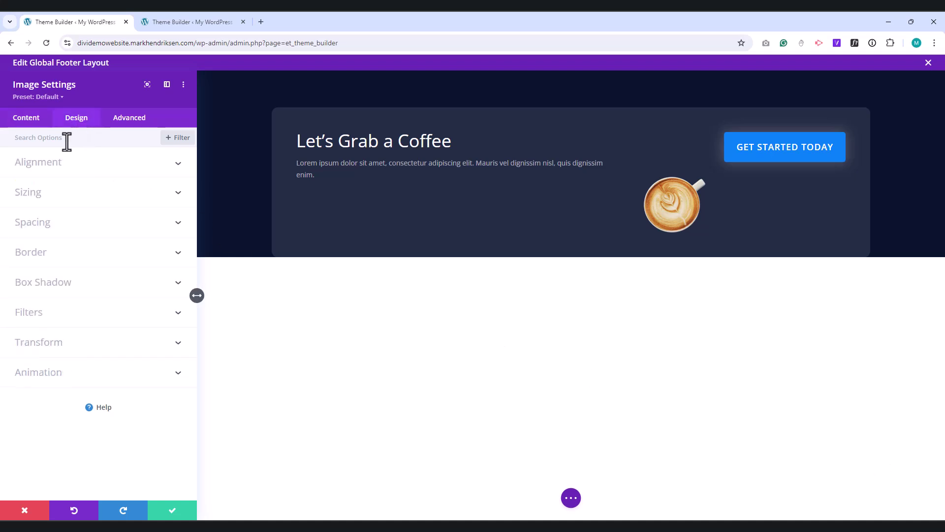
pyautogui.click(62, 170)
pyautogui.click(155, 198)
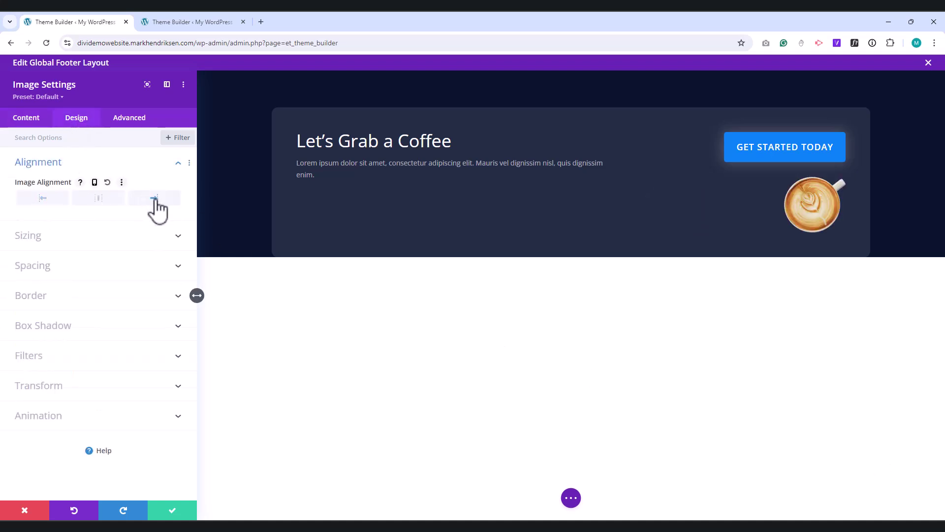
pyautogui.click(127, 127)
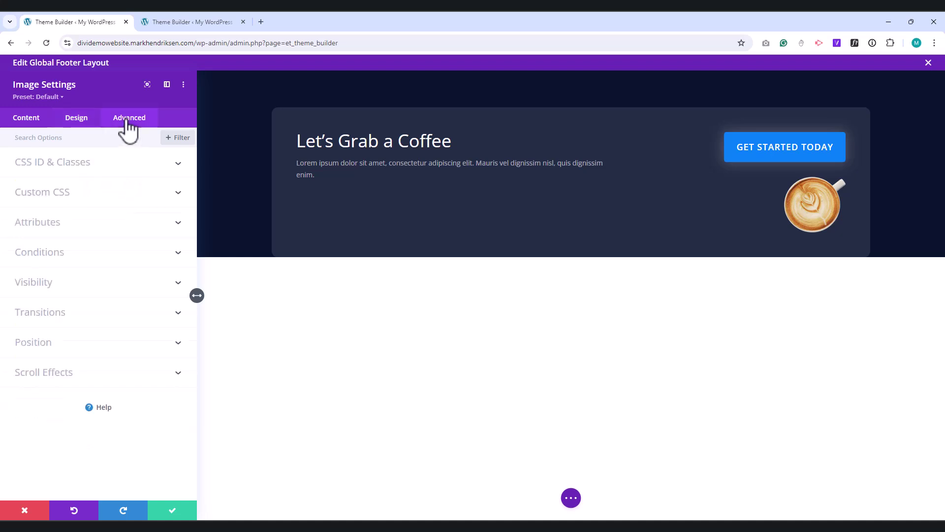
# Step: Make the coffee image absolutely positioned at the top-right with a -95px desktop vertical offset
pyautogui.click(52, 343)
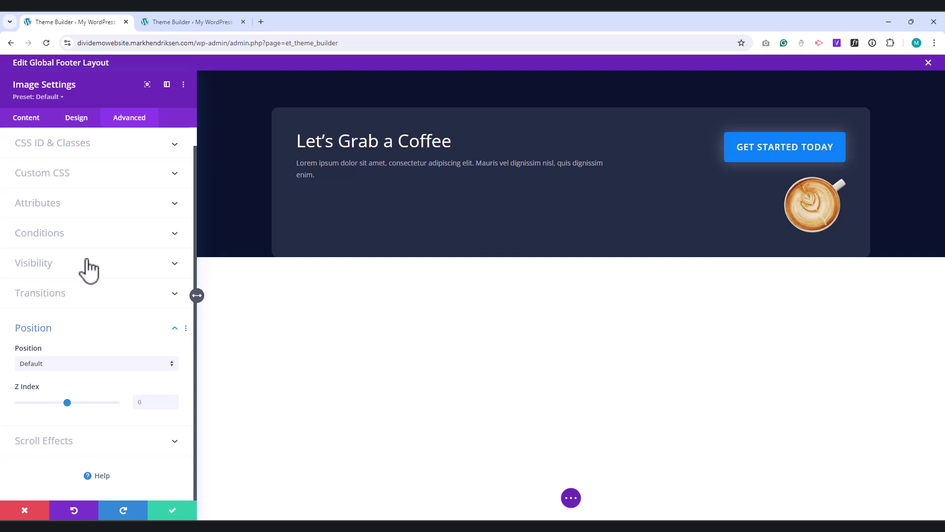
pyautogui.click(49, 364)
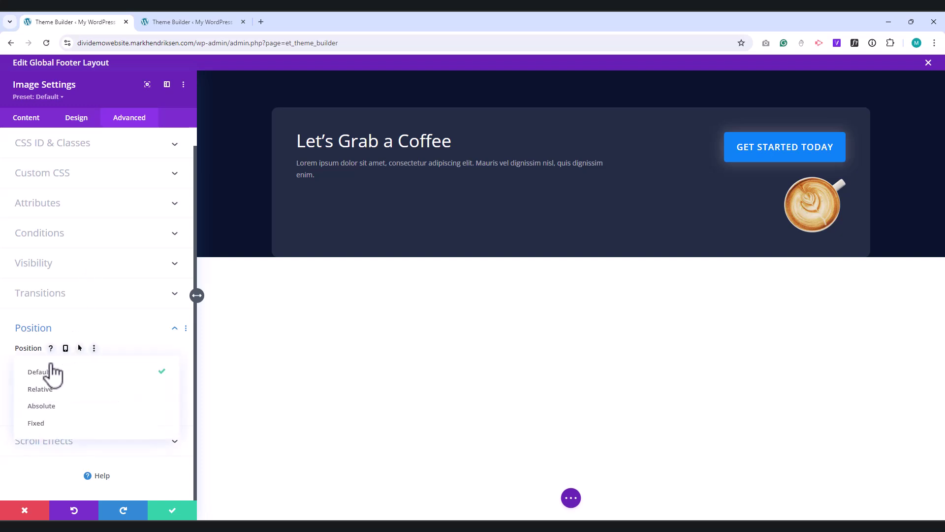
pyautogui.click(43, 413)
pyautogui.scroll(-4, 148, 337)
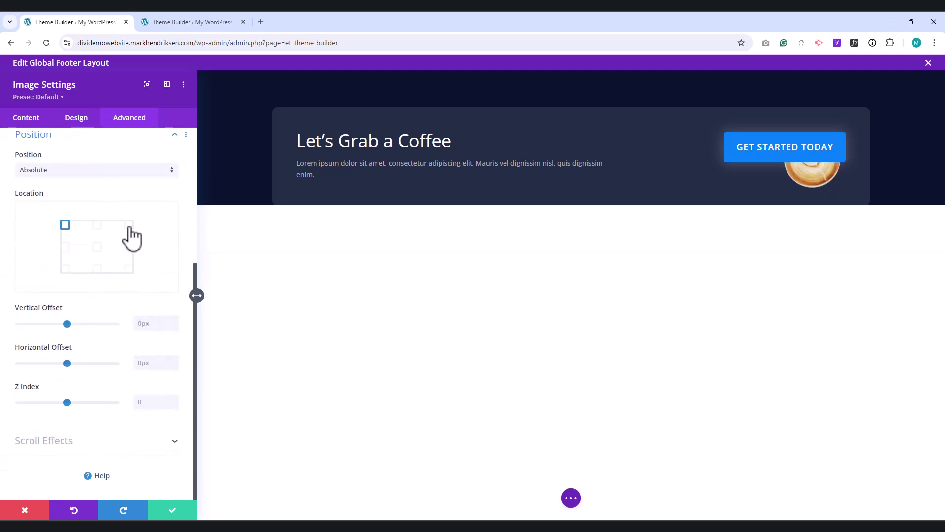
pyautogui.click(129, 225)
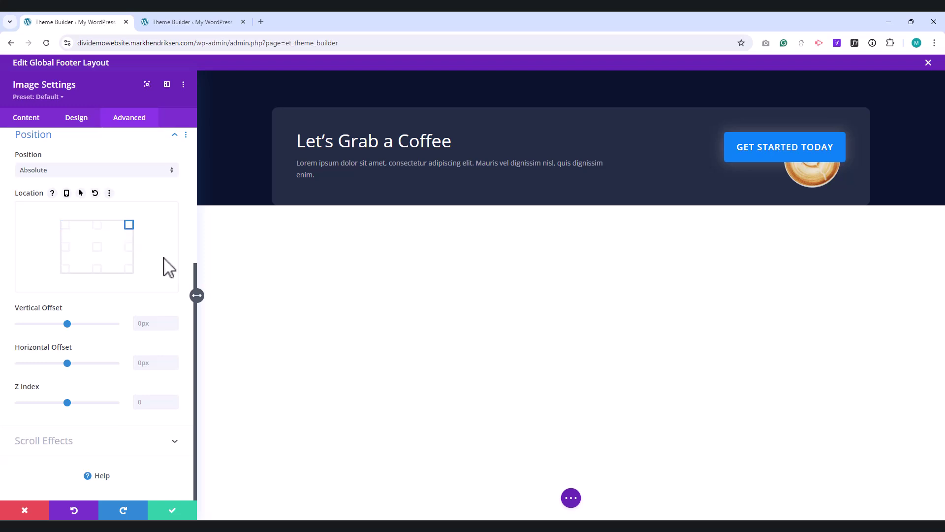
pyautogui.click(146, 323)
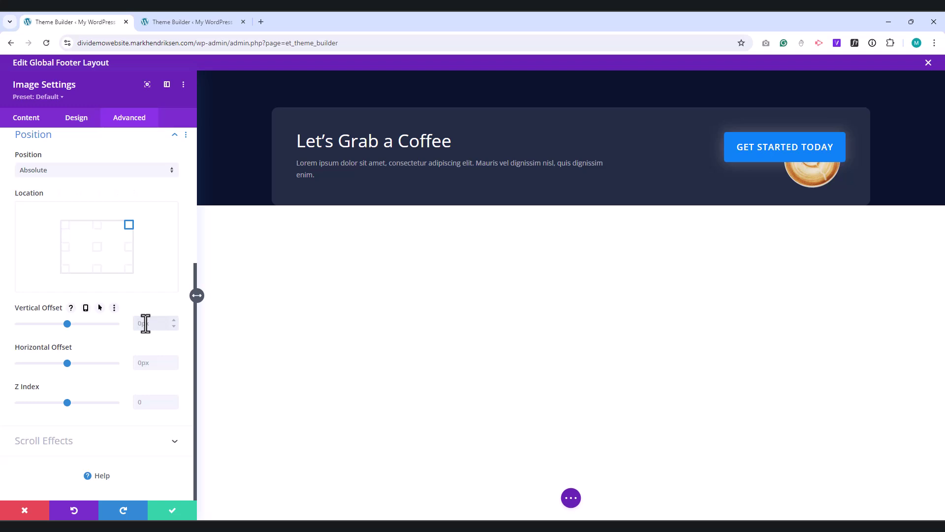
pyautogui.write('-90px')
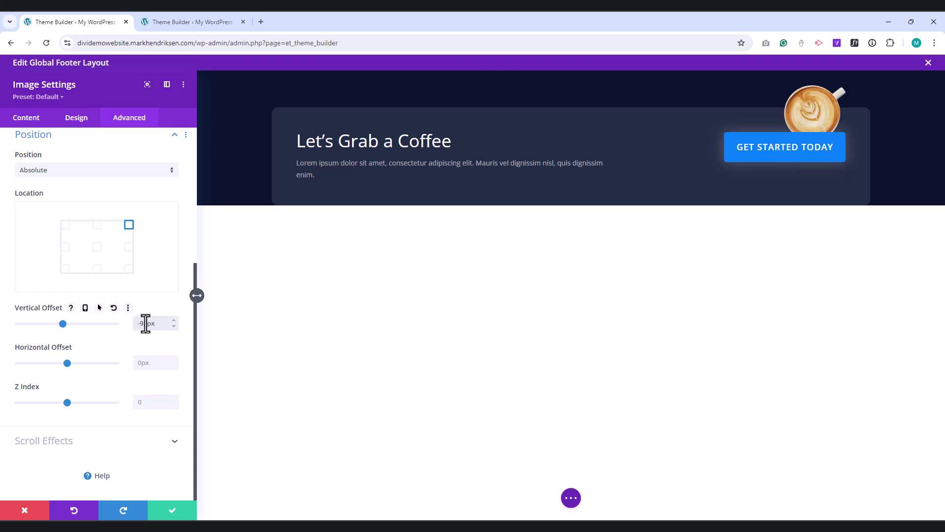
# Step: Set tablet and phone vertical offsets (-233px, -254px) and a -135px horizontal offset, then save
pyautogui.click(85, 307)
pyautogui.click(97, 327)
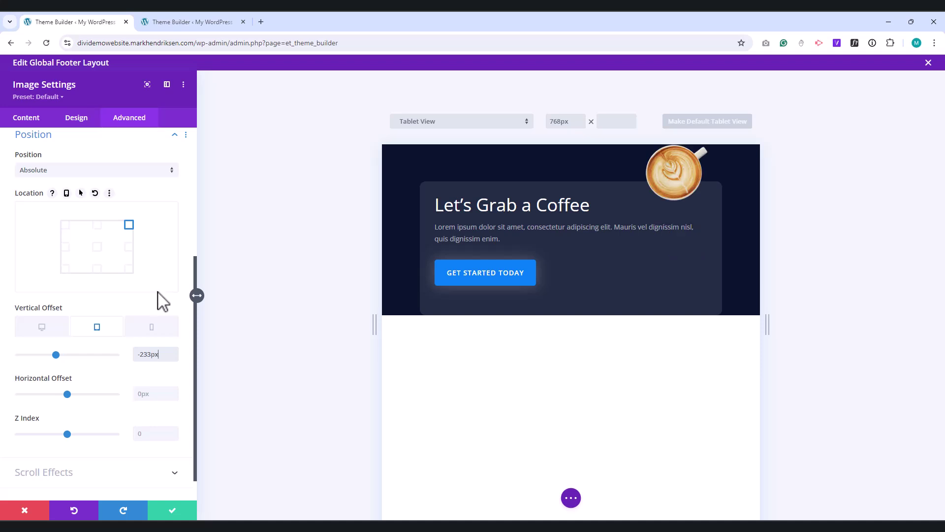
pyautogui.click(152, 327)
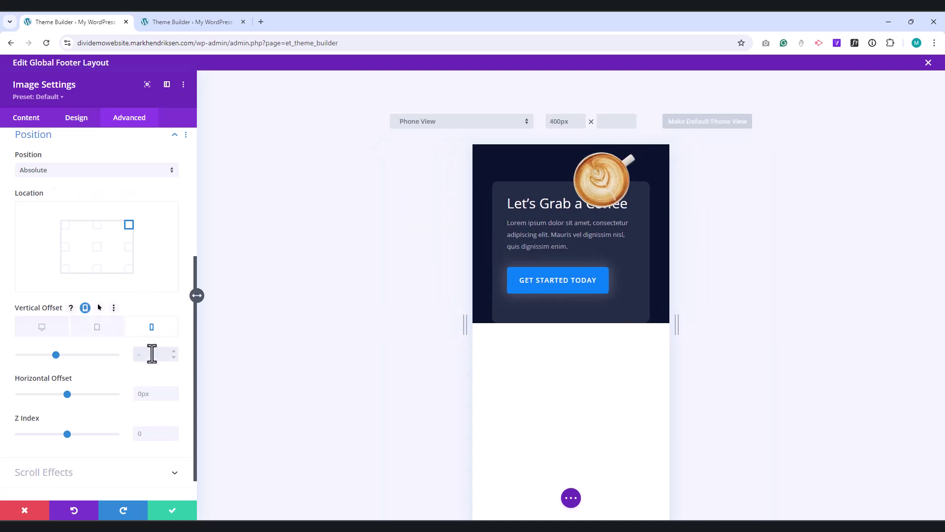
pyautogui.click(152, 354)
pyautogui.write('-254px')
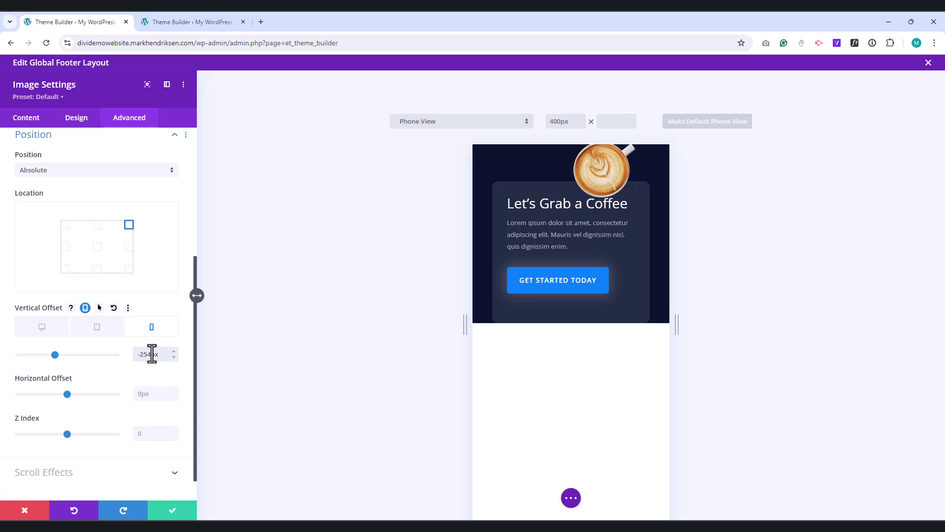
pyautogui.click(42, 327)
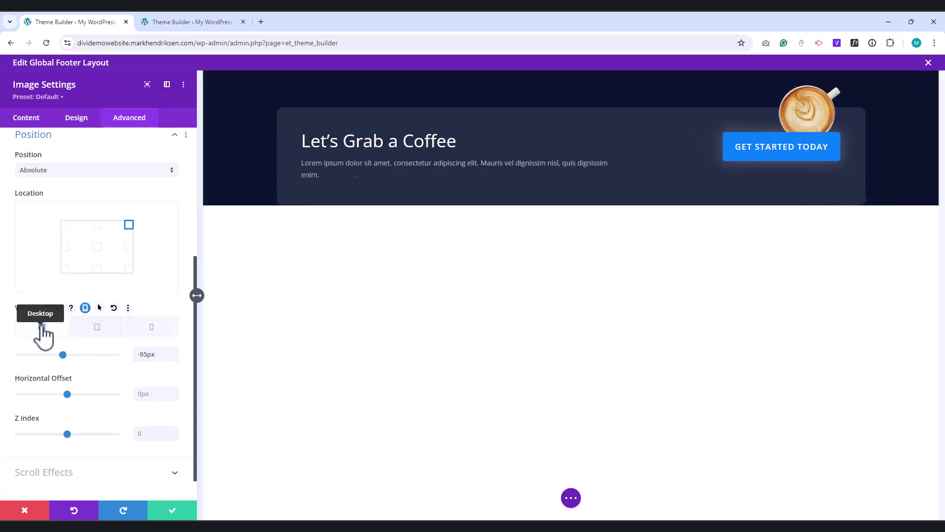
pyautogui.click(148, 394)
pyautogui.write('-135')
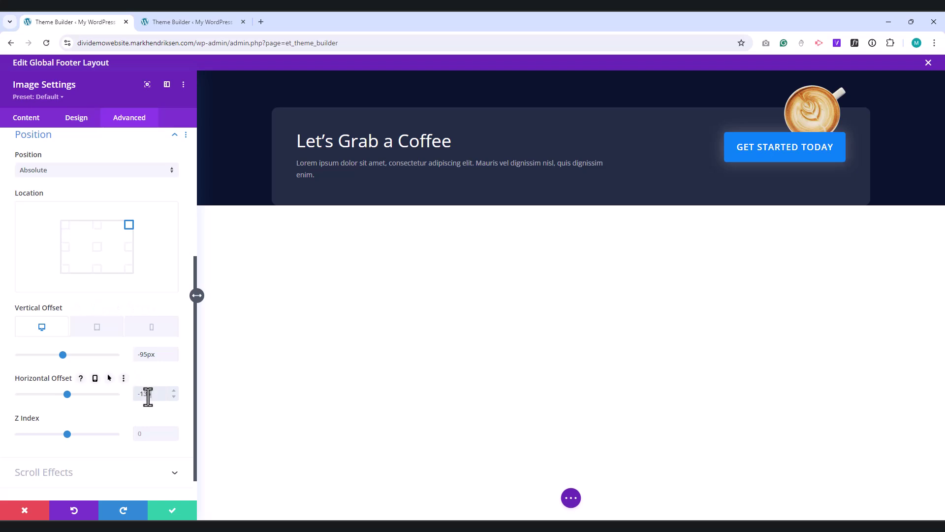
pyautogui.write('px')
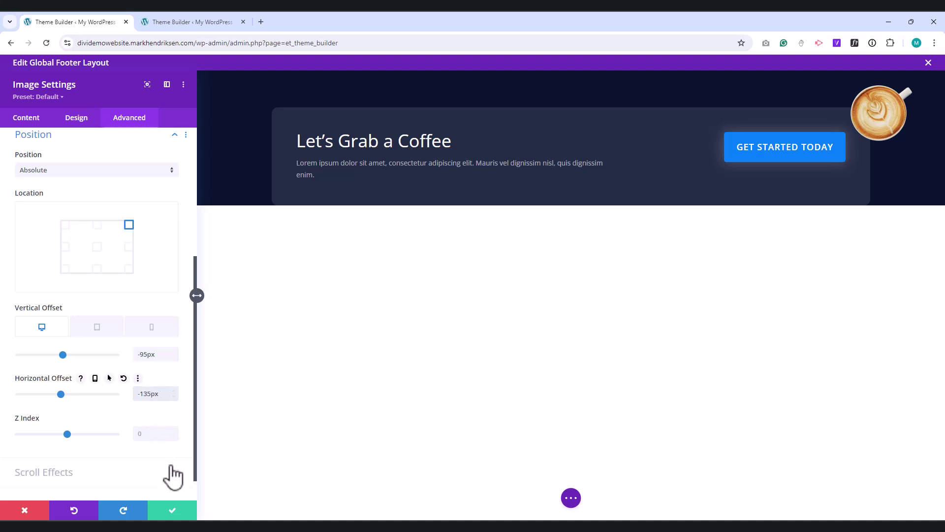
pyautogui.click(175, 512)
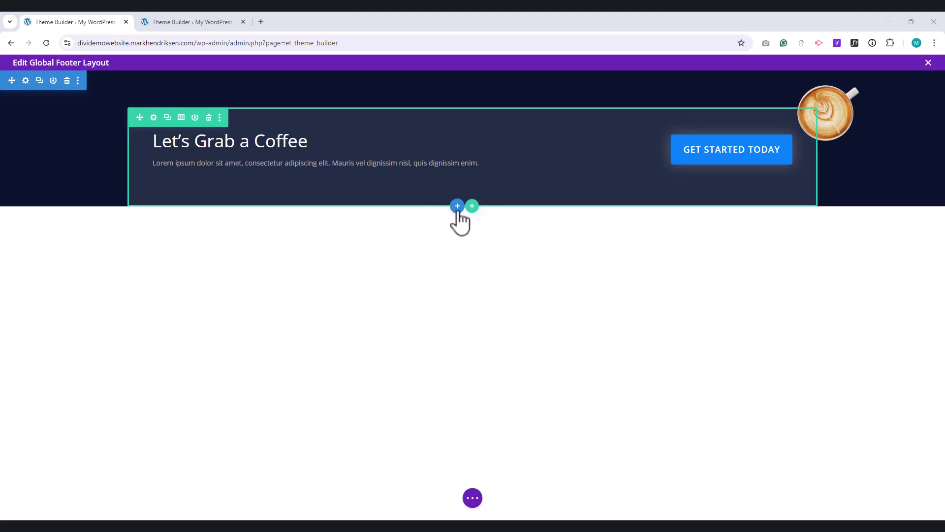
# Step: Insert a Specialty section with the three-column layout below the navy section, skipping the extra row
pyautogui.click(457, 206)
pyautogui.click(456, 285)
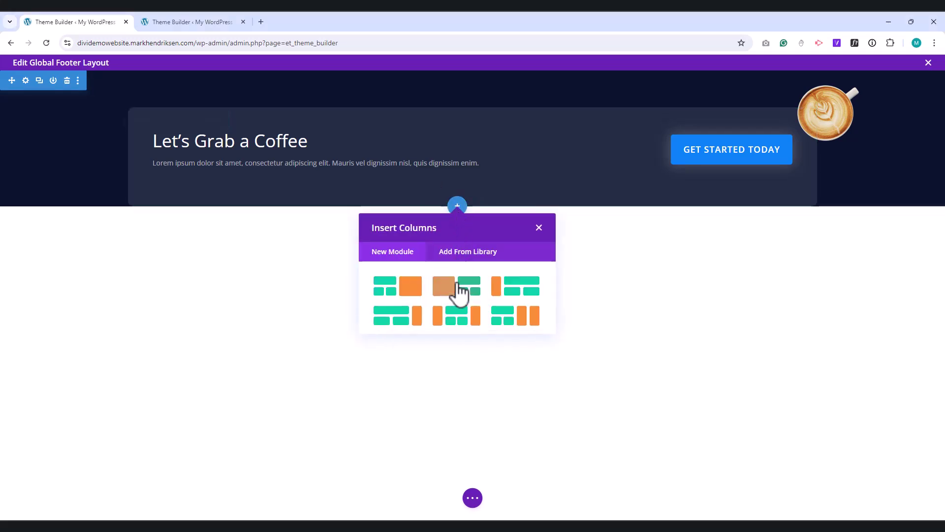
pyautogui.click(459, 321)
pyautogui.click(552, 267)
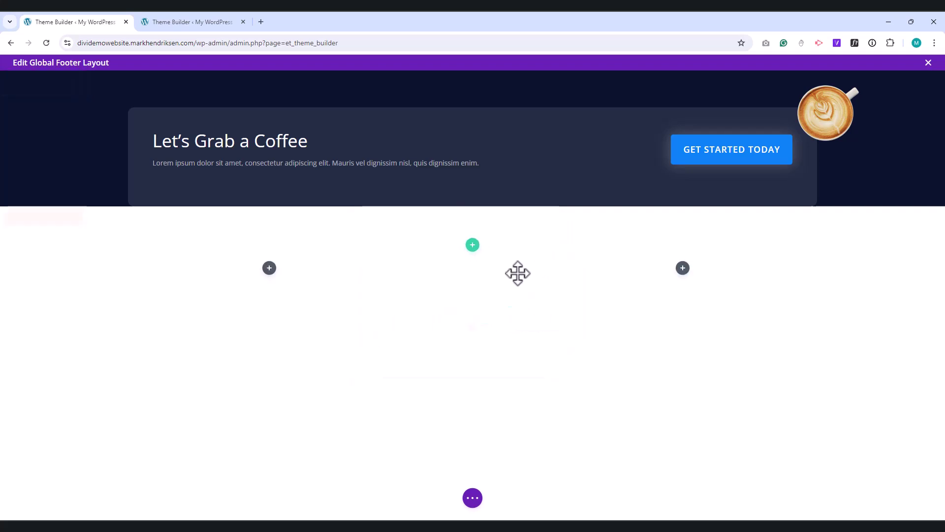
# Step: Paste the footer's dark navy hex code as the new section's background colour
pyautogui.click(27, 217)
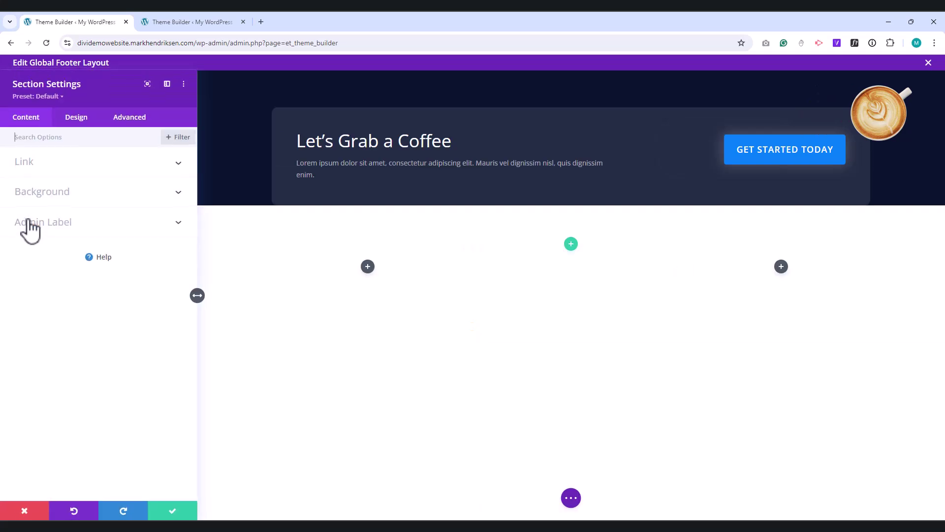
pyautogui.click(100, 193)
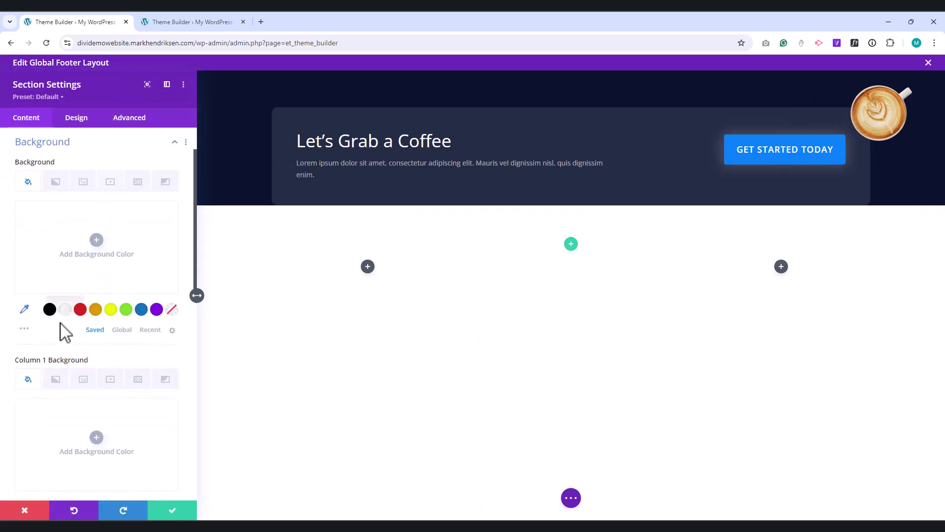
pyautogui.click(45, 236)
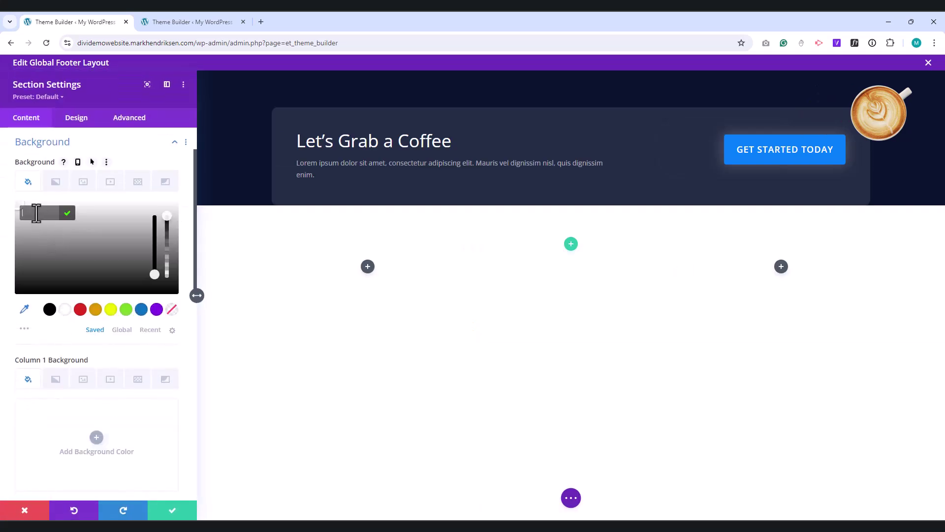
pyautogui.write('0a141f')
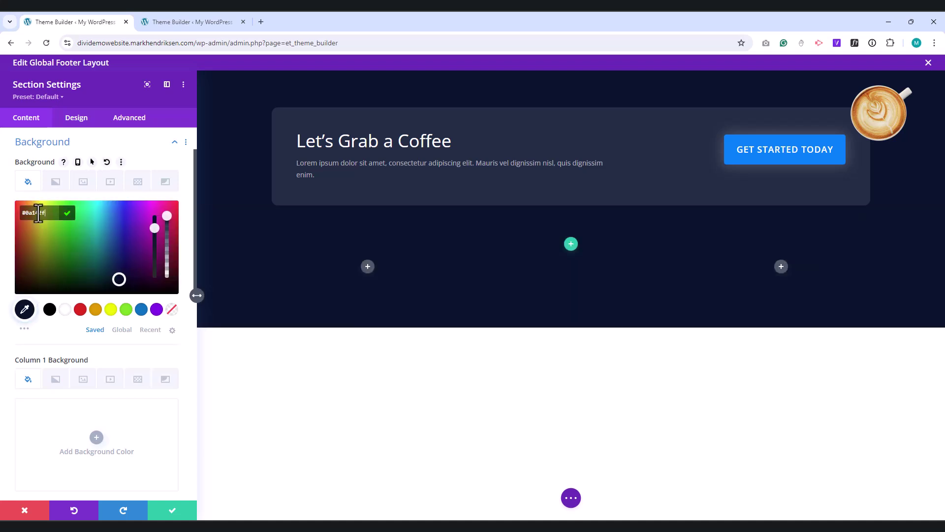
pyautogui.click(75, 119)
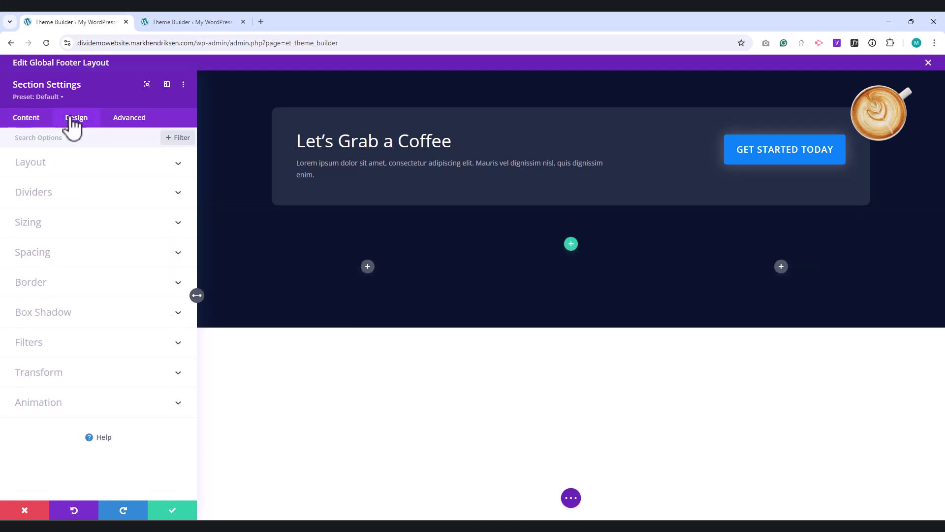
# Step: Set the new section's Sizing Inner Max Width to 1400px
pyautogui.click(34, 226)
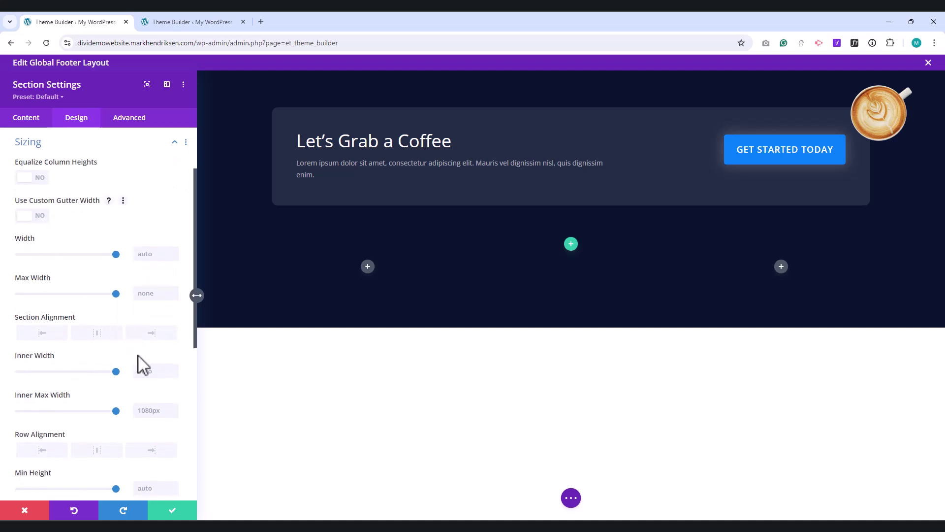
pyautogui.click(153, 410)
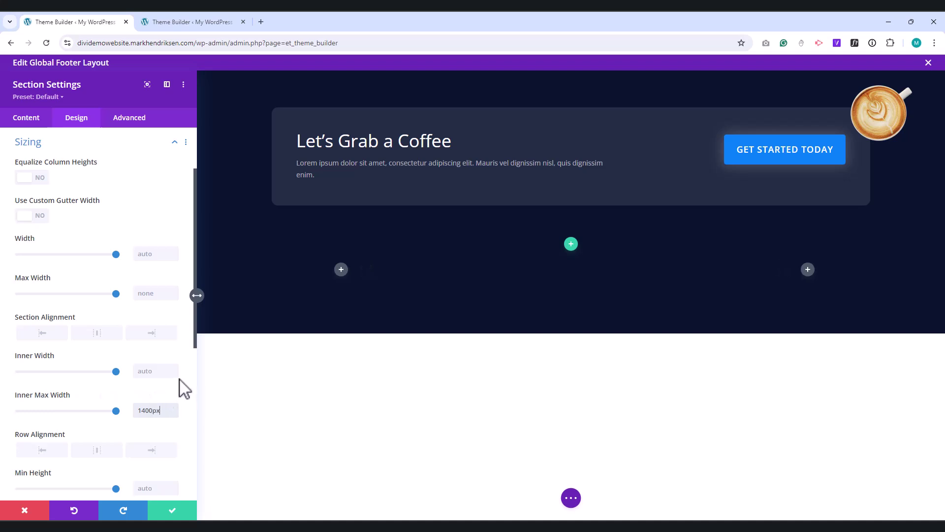
pyautogui.click(28, 144)
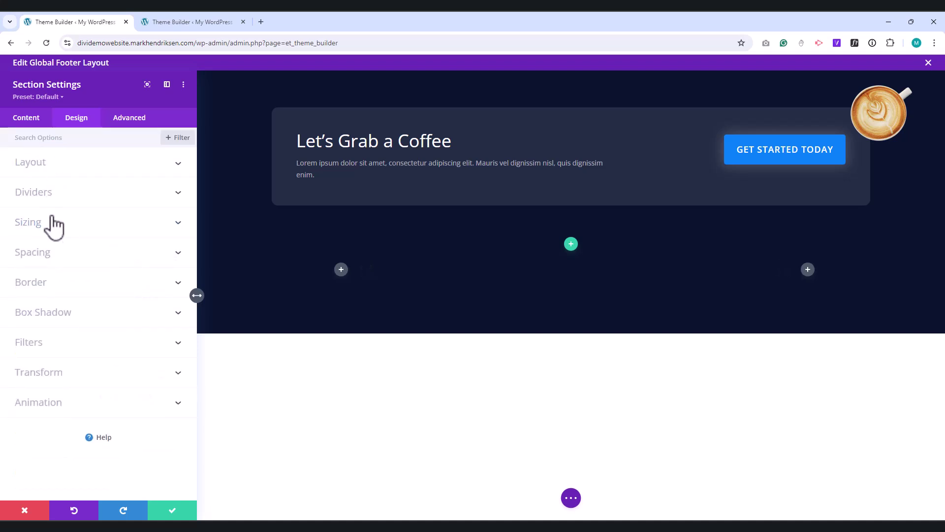
pyautogui.click(42, 261)
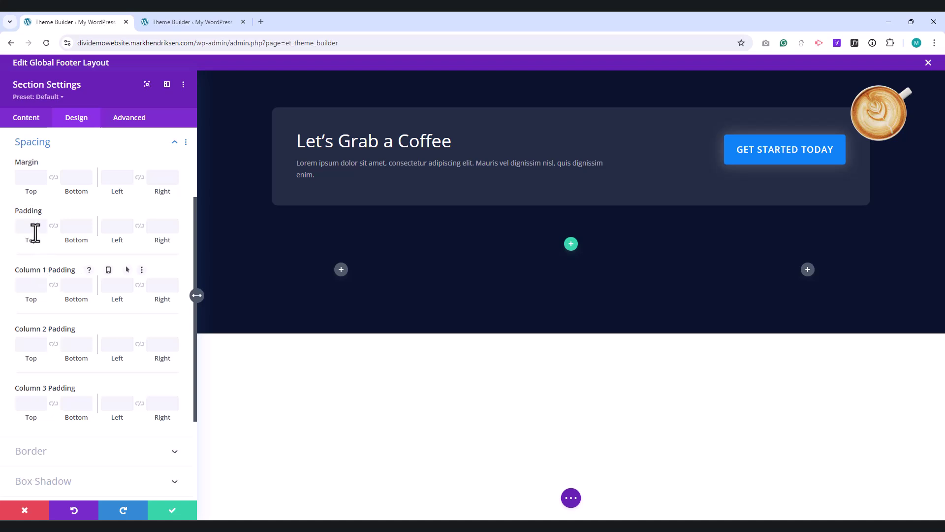
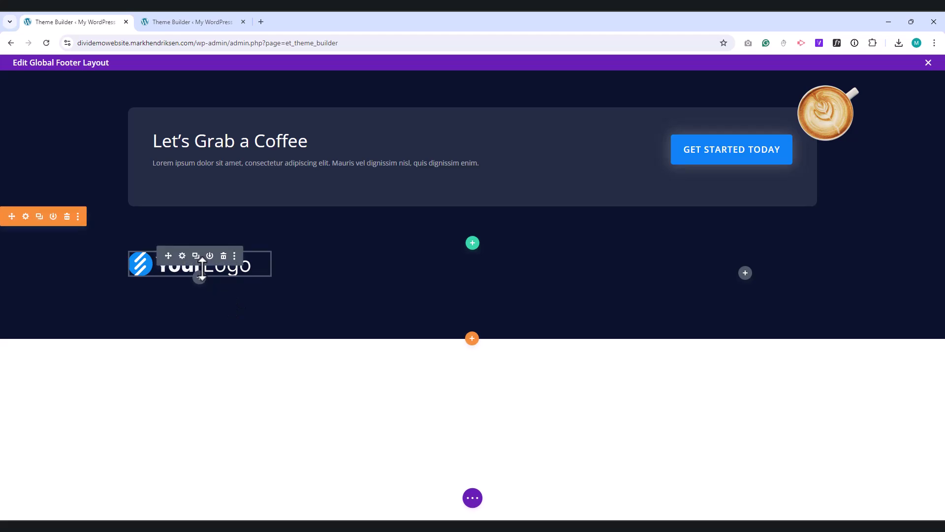
# Step: Add an untitled blurb under the logo with the pasted street address as its body
pyautogui.click(200, 280)
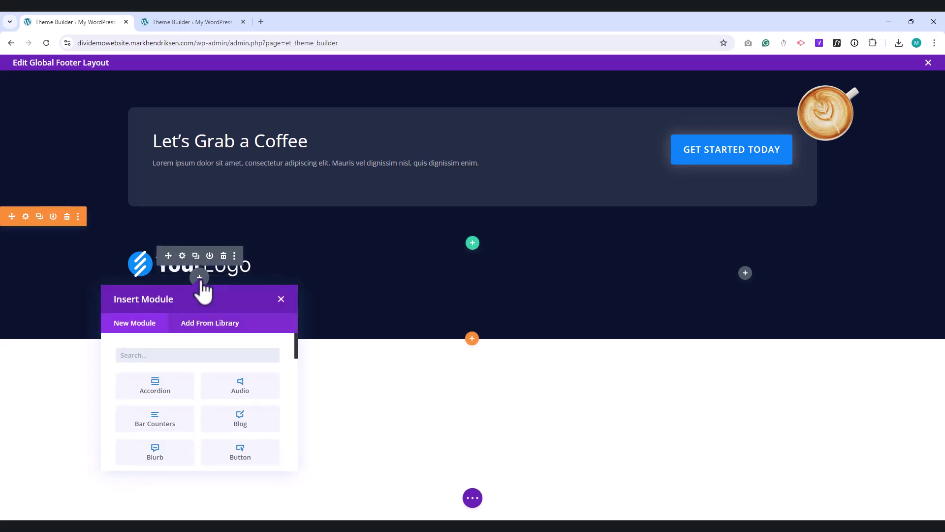
pyautogui.click(154, 451)
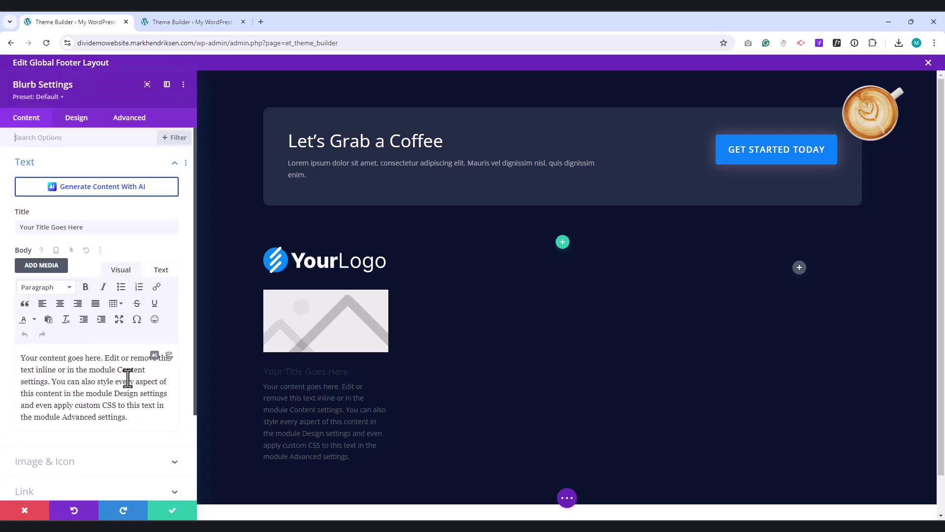
pyautogui.click(85, 228)
pyautogui.tripleClick(85, 228)
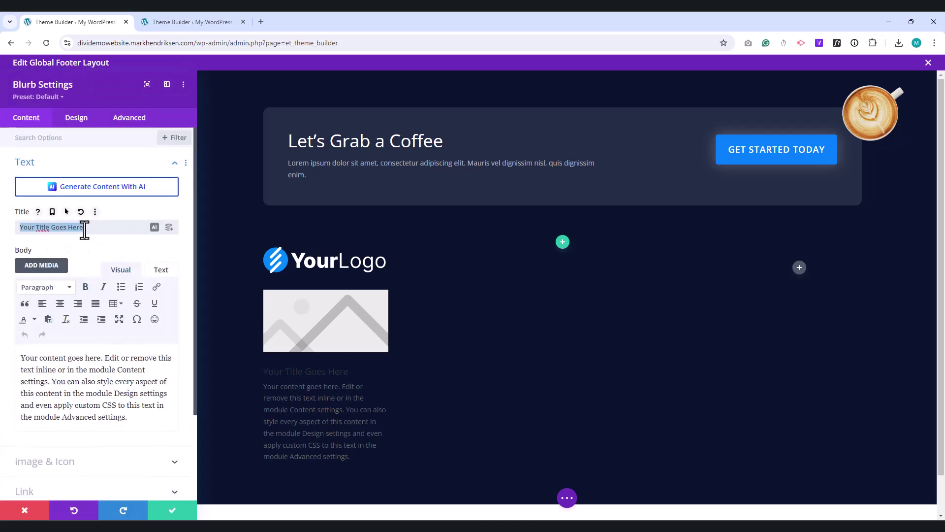
pyautogui.press('BackSpace')
pyautogui.moveTo(131, 416); pyautogui.dragTo(23, 355)
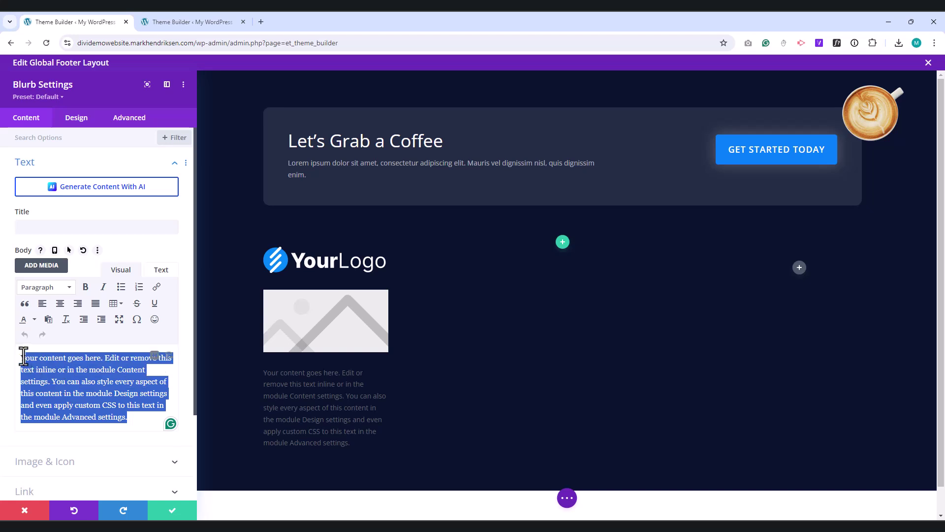
pyautogui.write('4953 Vine Street San Diego, CA 92465')
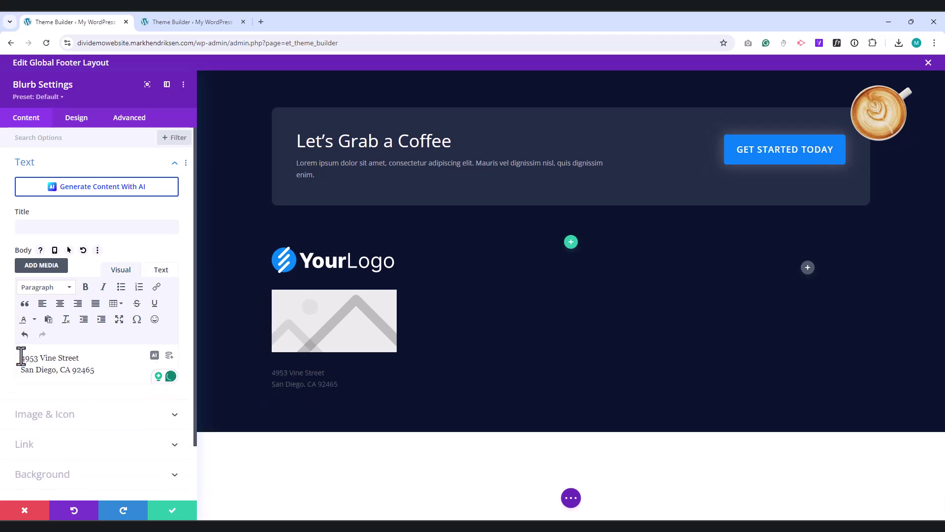
# Step: Switch the blurb to an icon and pick the map-marker found by searching 'pin'
pyautogui.click(43, 417)
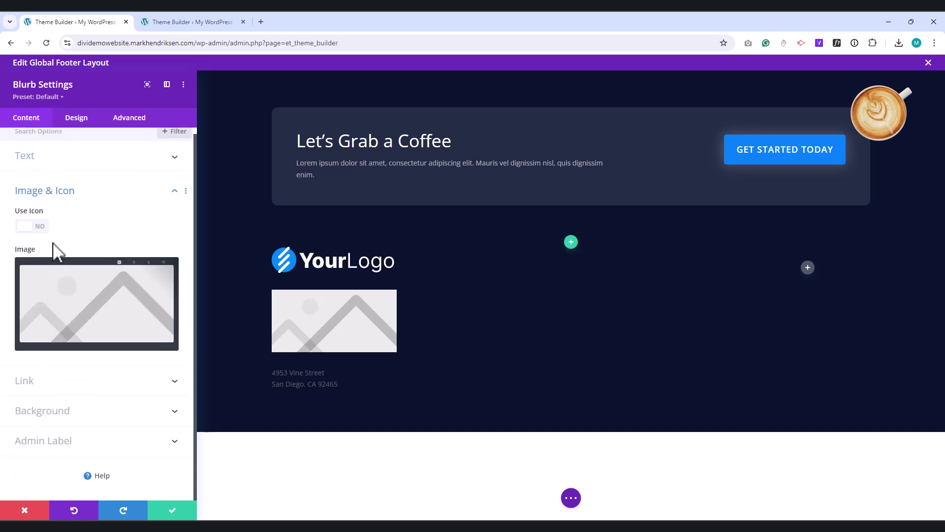
pyautogui.click(43, 228)
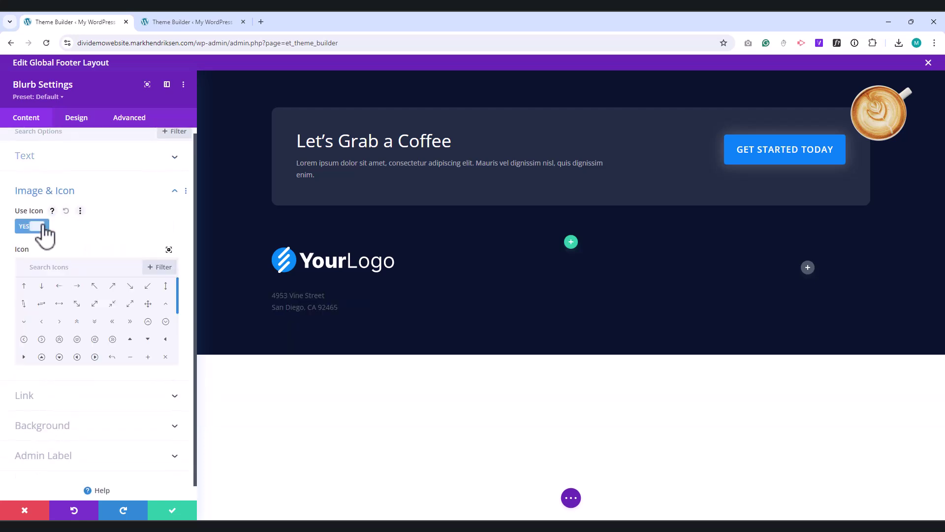
pyautogui.click(51, 272)
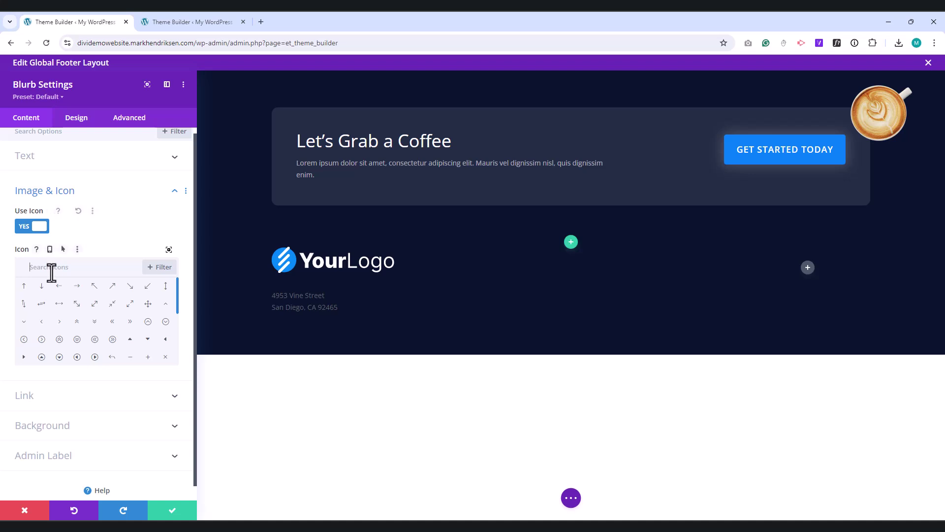
pyautogui.write('pin')
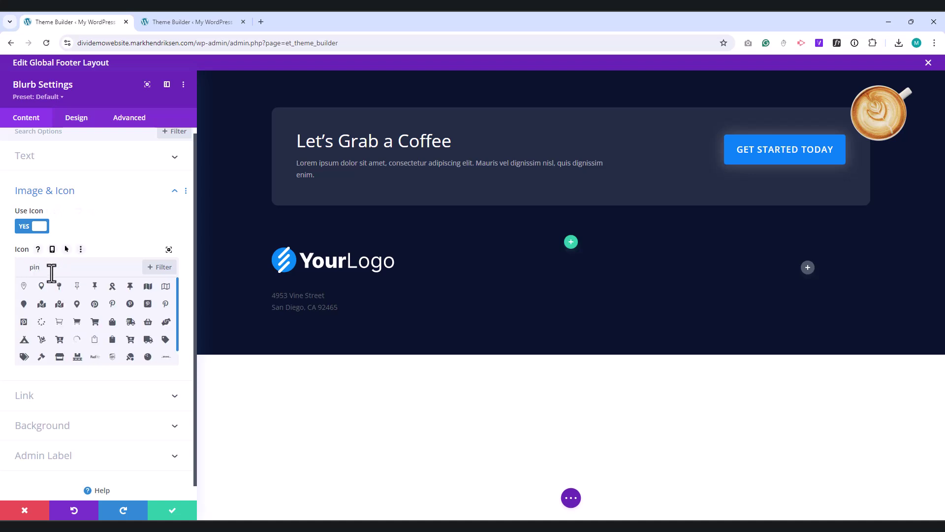
pyautogui.click(42, 286)
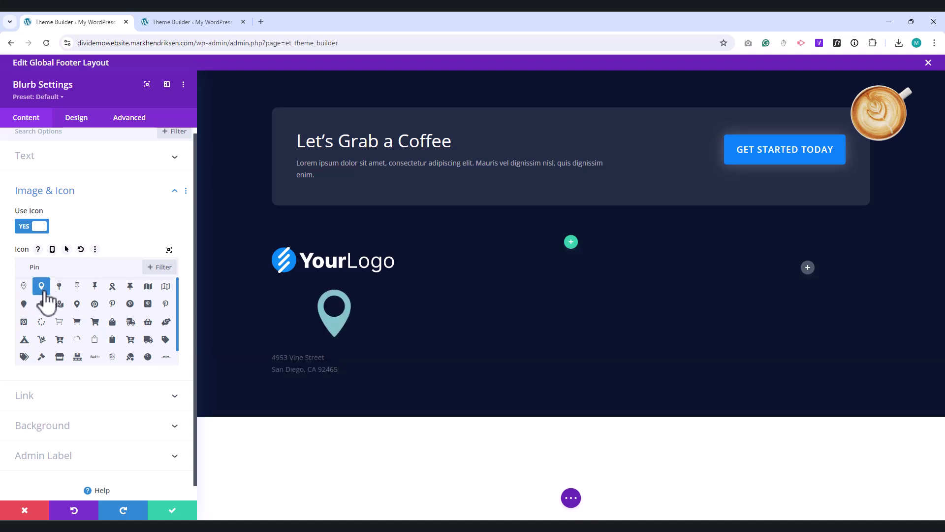
pyautogui.click(78, 120)
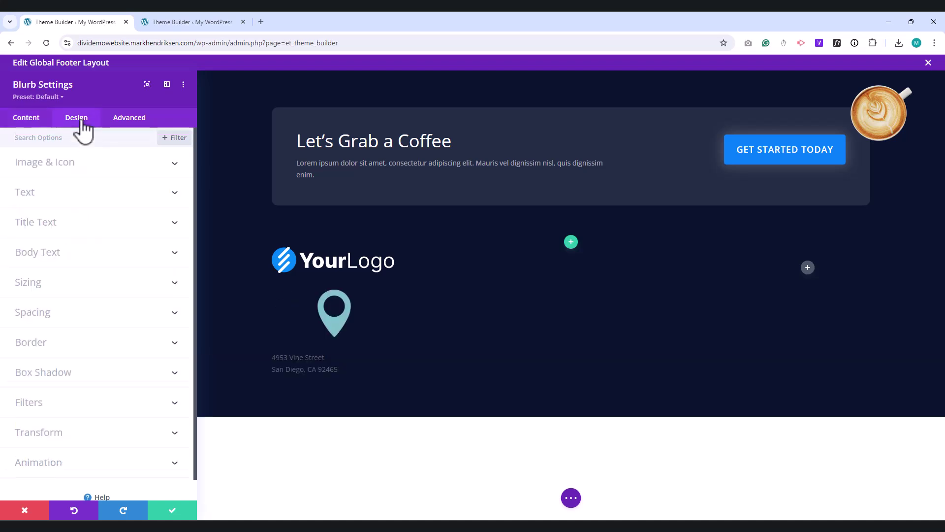
# Step: Color the pin icon blue and place it left of the address
pyautogui.click(73, 167)
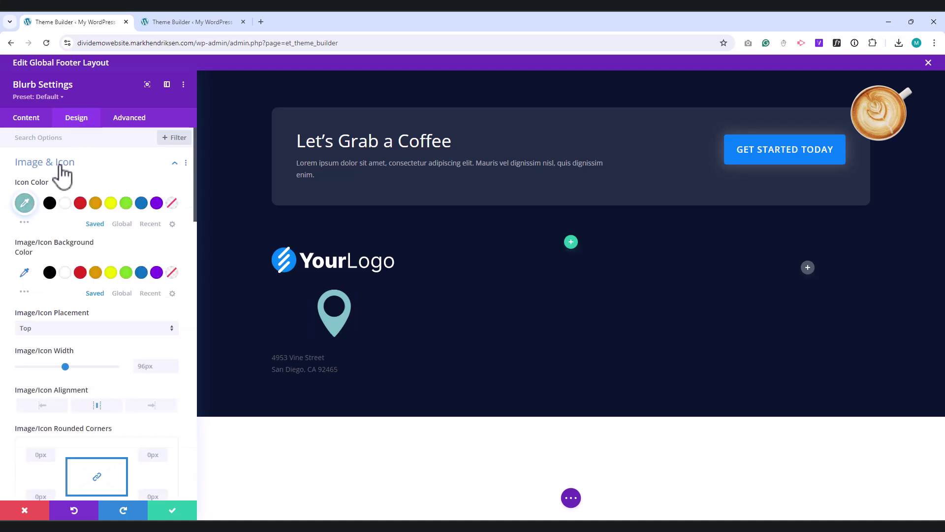
pyautogui.click(27, 203)
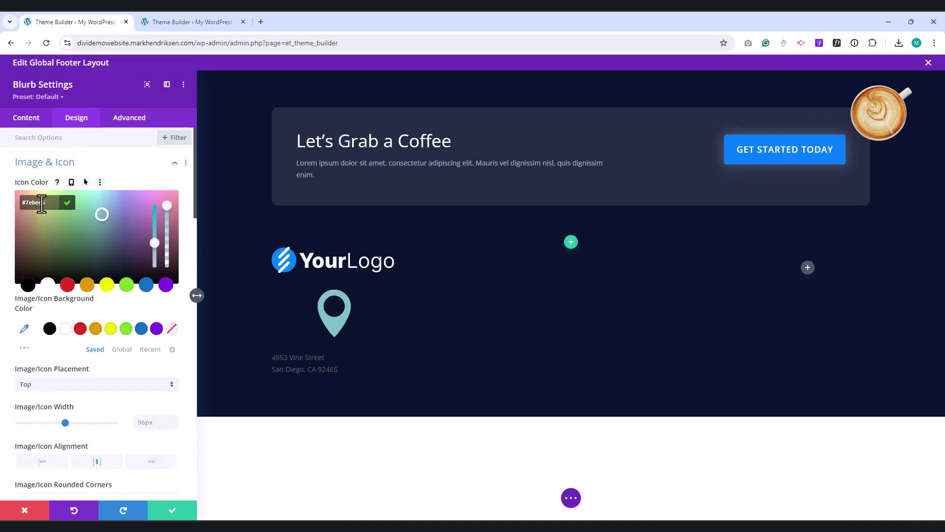
pyautogui.press('Return')
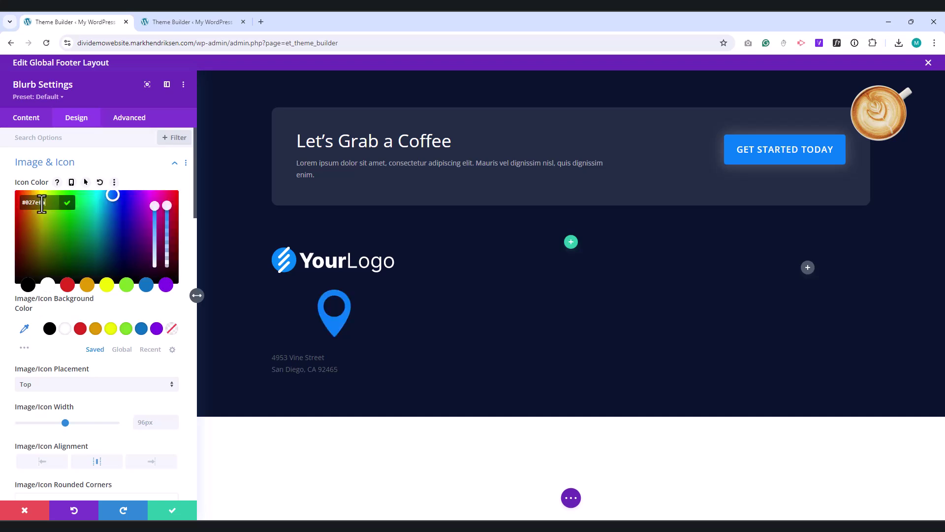
pyautogui.click(37, 391)
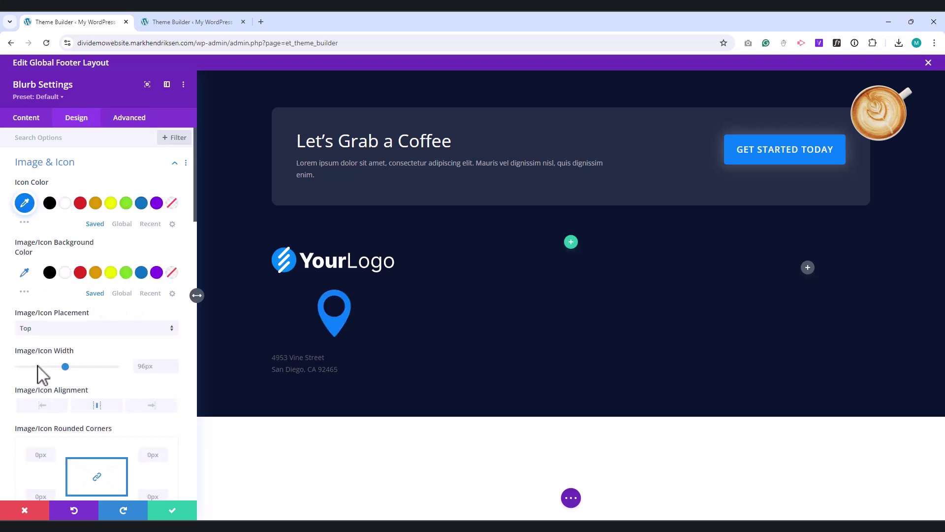
pyautogui.click(45, 328)
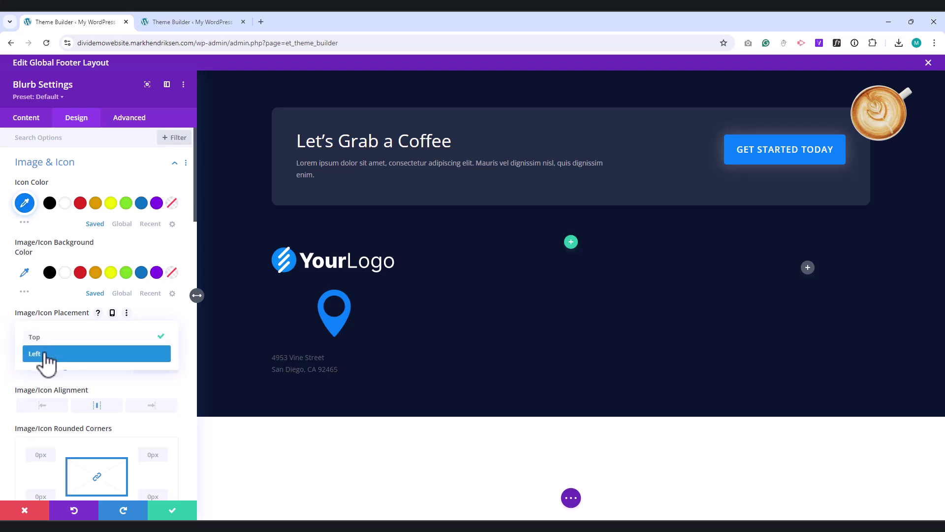
pyautogui.click(47, 355)
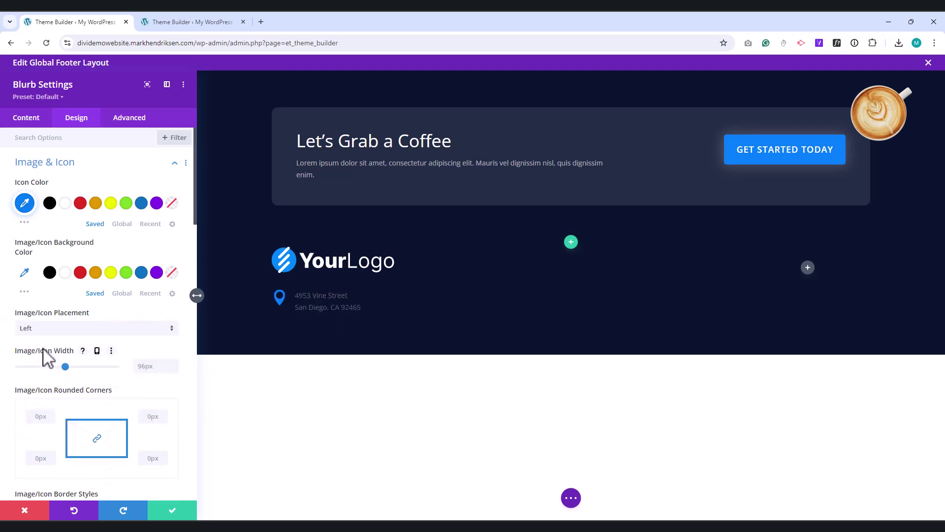
# Step: Set the icon width to 22px with a 2px top and 10px left margin
pyautogui.click(138, 366)
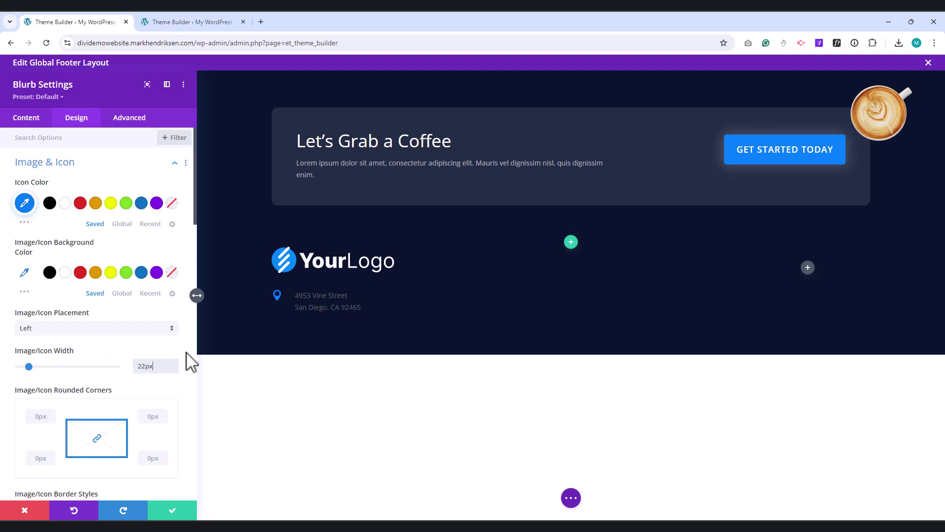
pyautogui.scroll(-5, 191, 363)
pyautogui.scroll(-1, 191, 363)
pyautogui.scroll(-3, 191, 362)
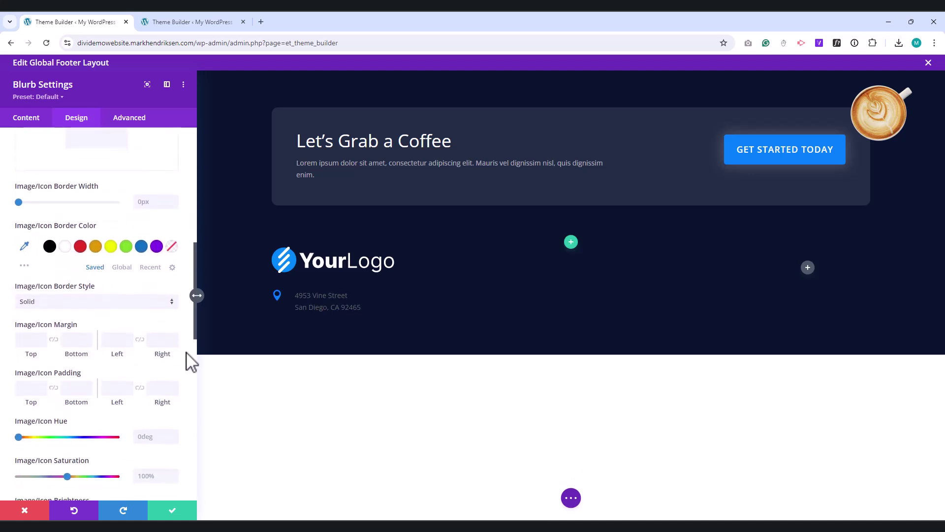
pyautogui.click(25, 340)
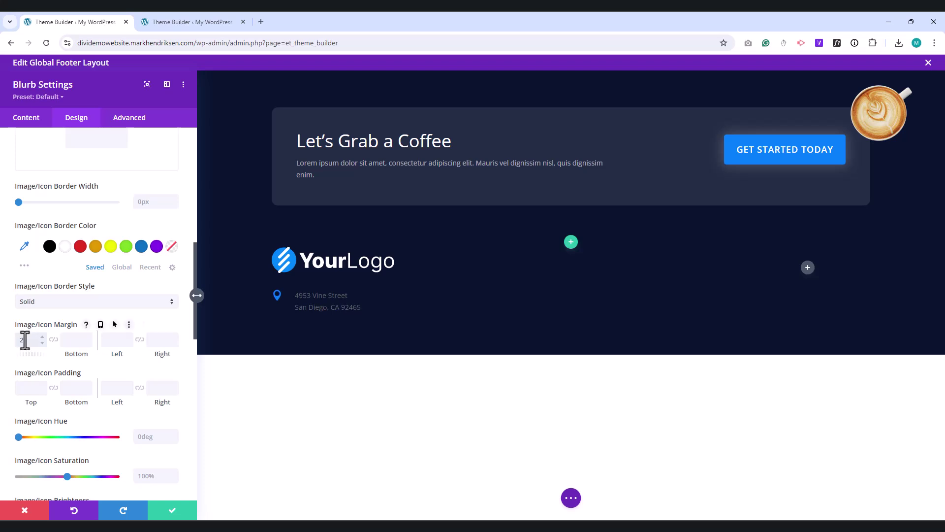
pyautogui.click(117, 340)
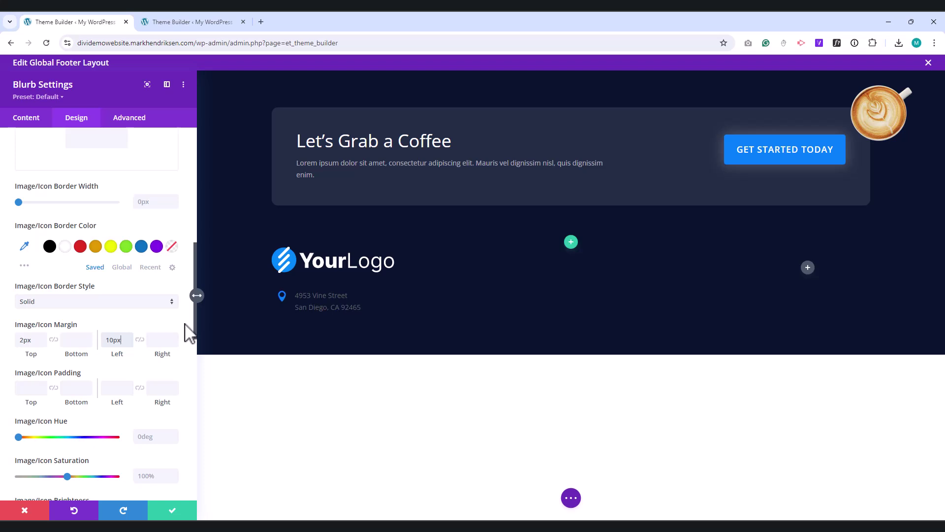
pyautogui.scroll(10, 186, 331)
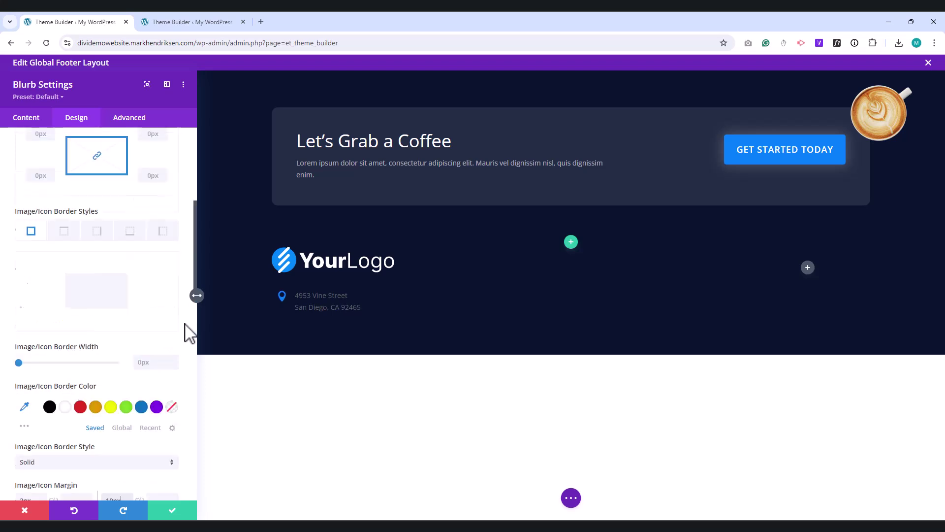
# Step: Style the address text white at 60% opacity, 13px, with 1.6em line height
pyautogui.click(44, 163)
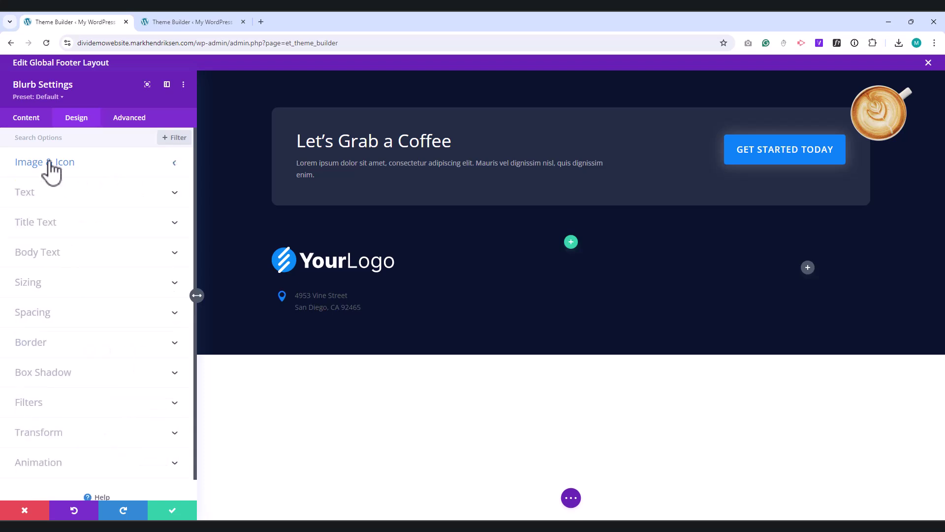
pyautogui.click(43, 250)
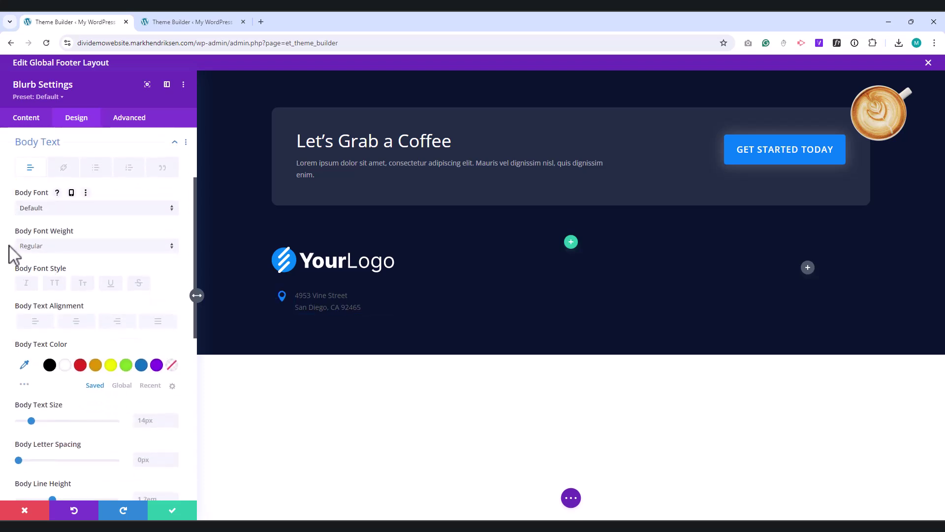
pyautogui.click(65, 365)
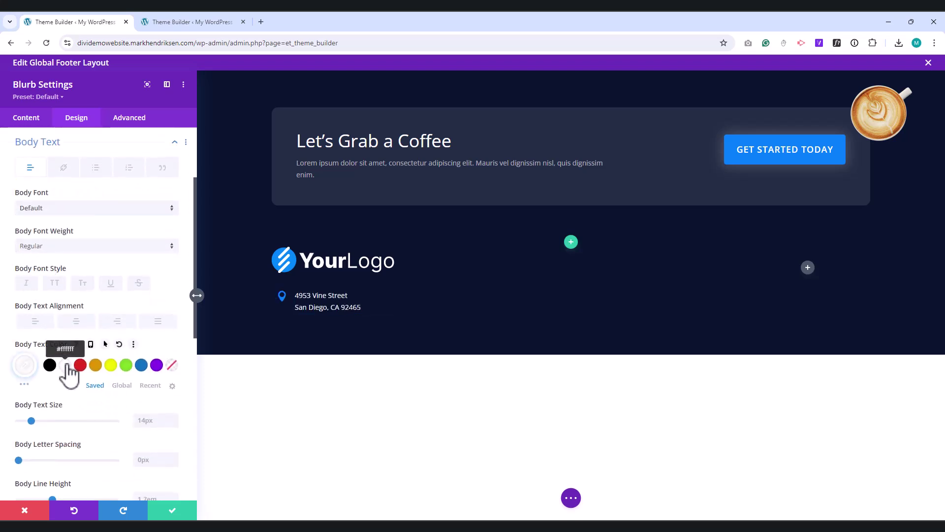
pyautogui.click(27, 365)
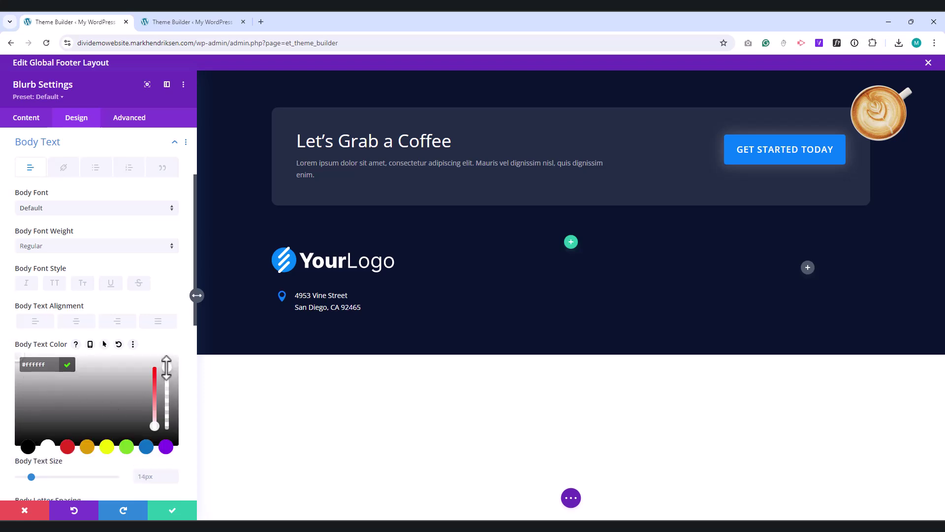
pyautogui.moveTo(166, 367); pyautogui.dragTo(167, 392)
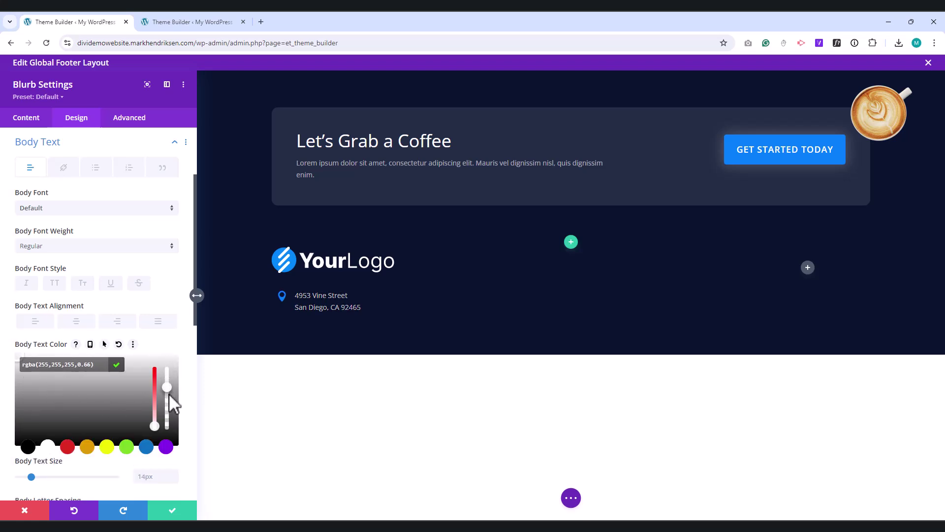
pyautogui.click(8, 355)
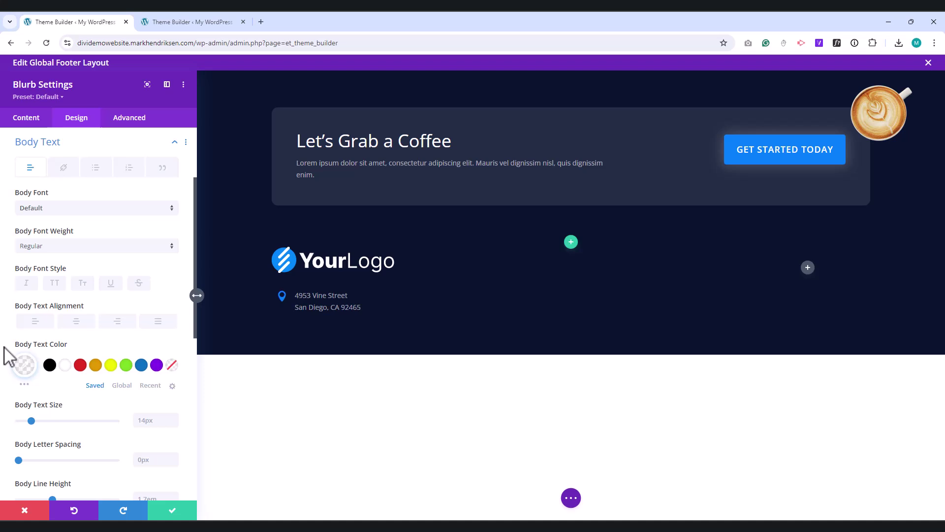
pyautogui.click(152, 421)
pyautogui.press('Down')
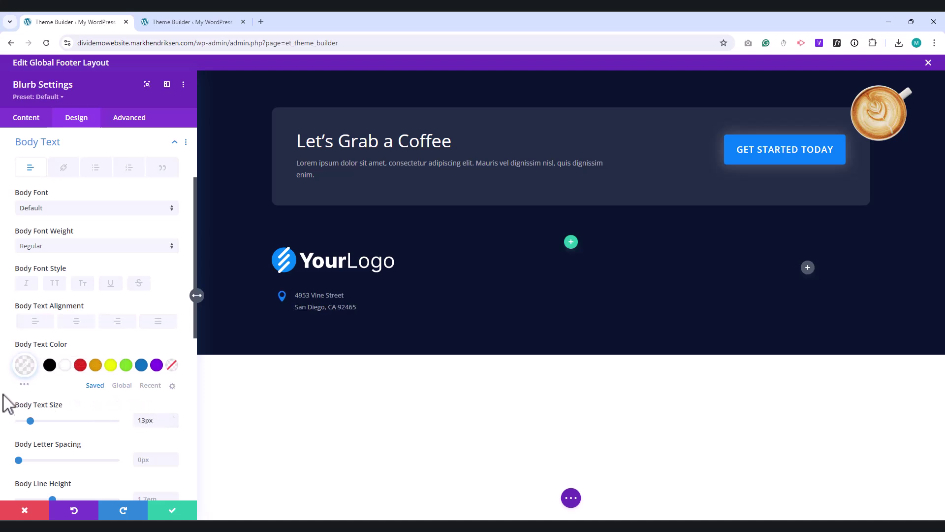
pyautogui.scroll(-2, 4, 395)
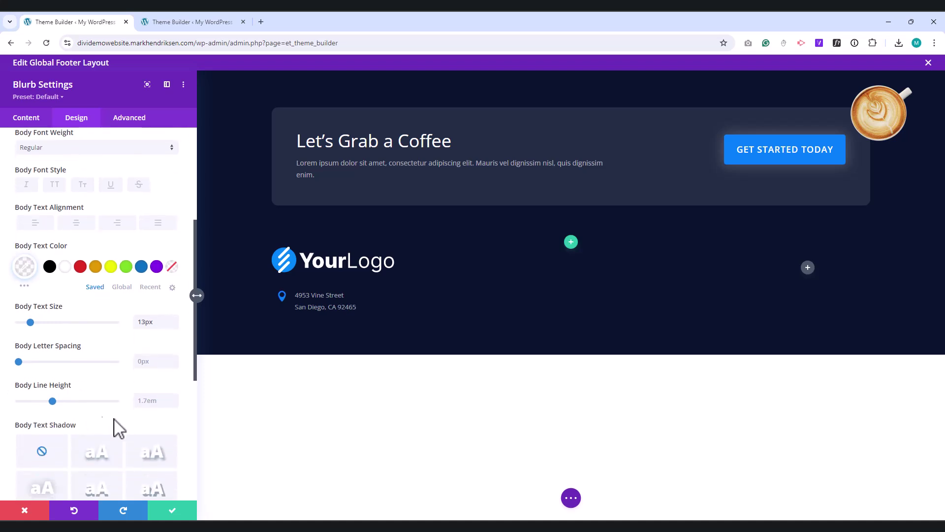
pyautogui.click(175, 404)
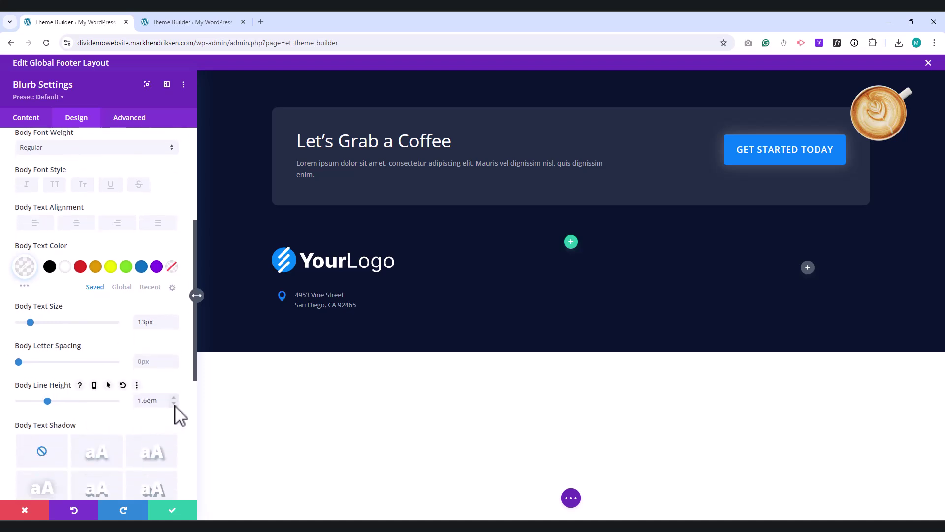
# Step: Give the blurb a 25px bottom margin and set its icon animation to No Animation
pyautogui.scroll(-3, 183, 416)
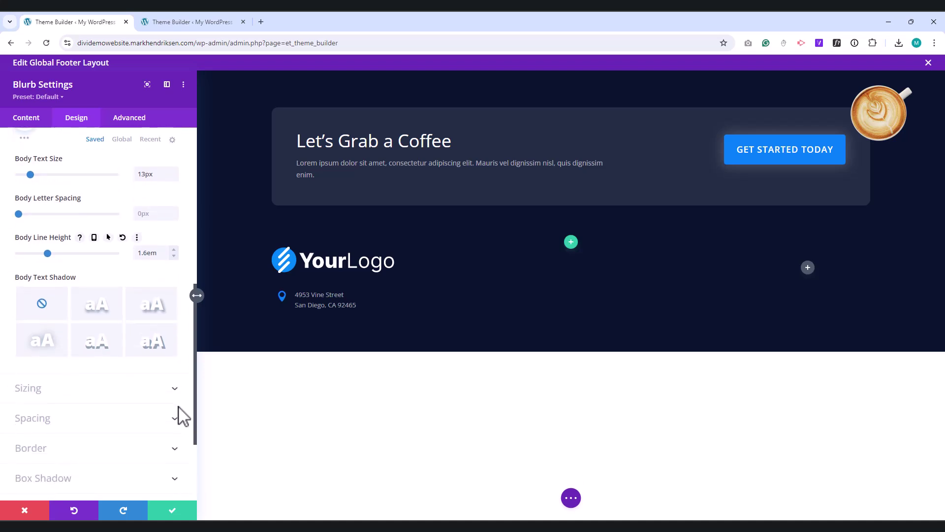
pyautogui.click(39, 390)
pyautogui.moveTo(64, 179); pyautogui.dragTo(182, 224)
pyautogui.scroll(-1, 39, 389)
pyautogui.click(32, 403)
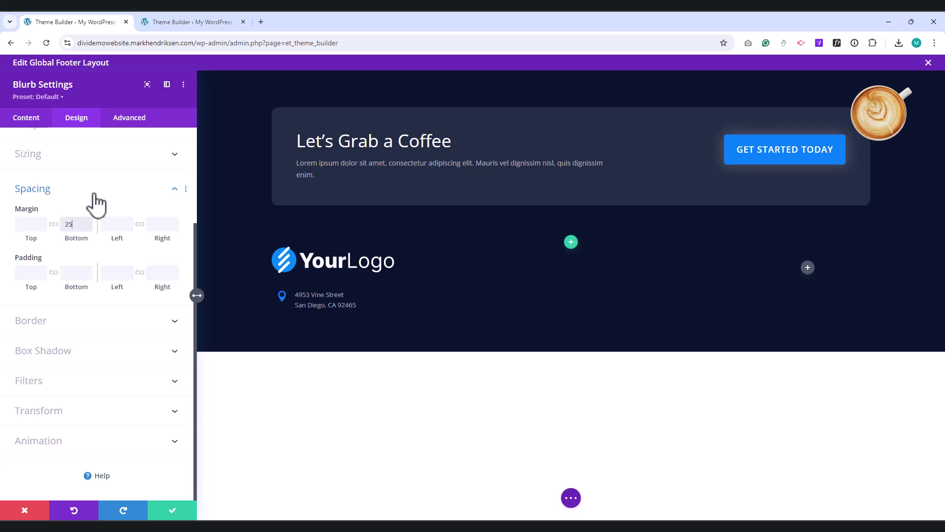
pyautogui.click(61, 208)
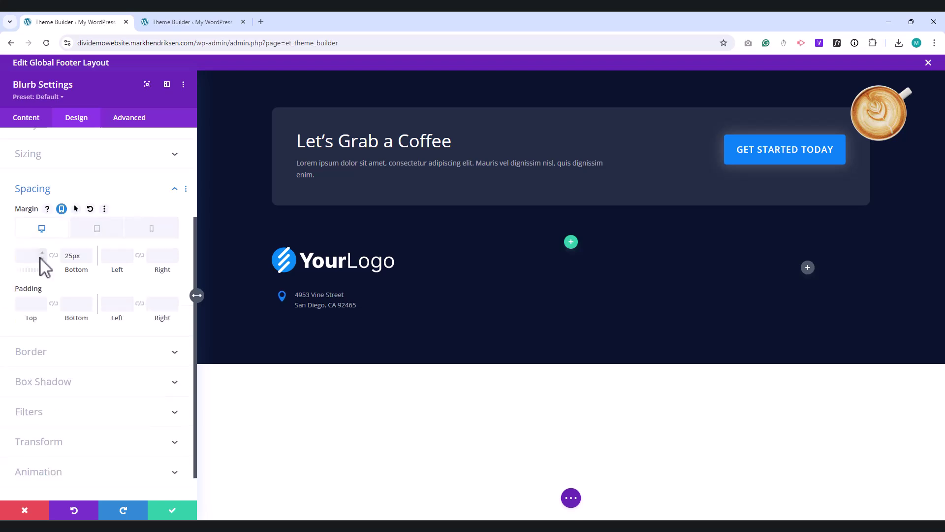
pyautogui.click(38, 476)
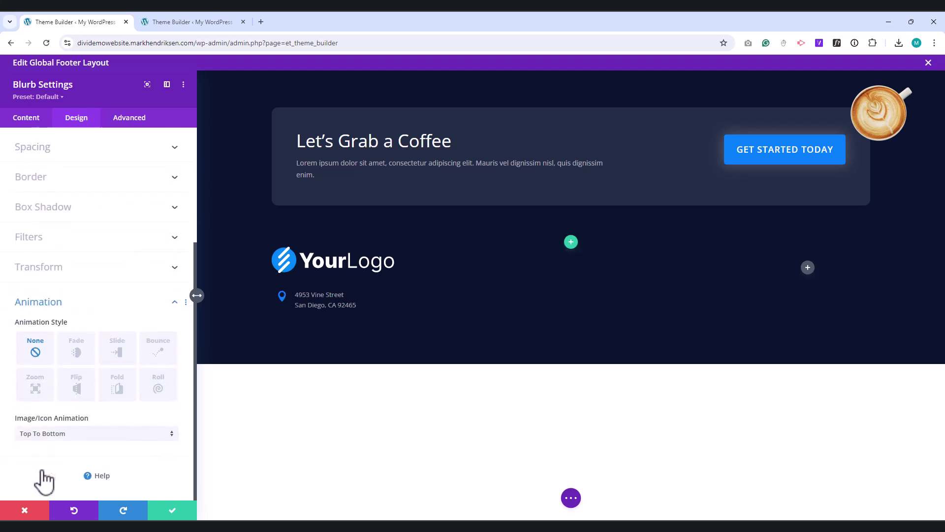
pyautogui.click(45, 434)
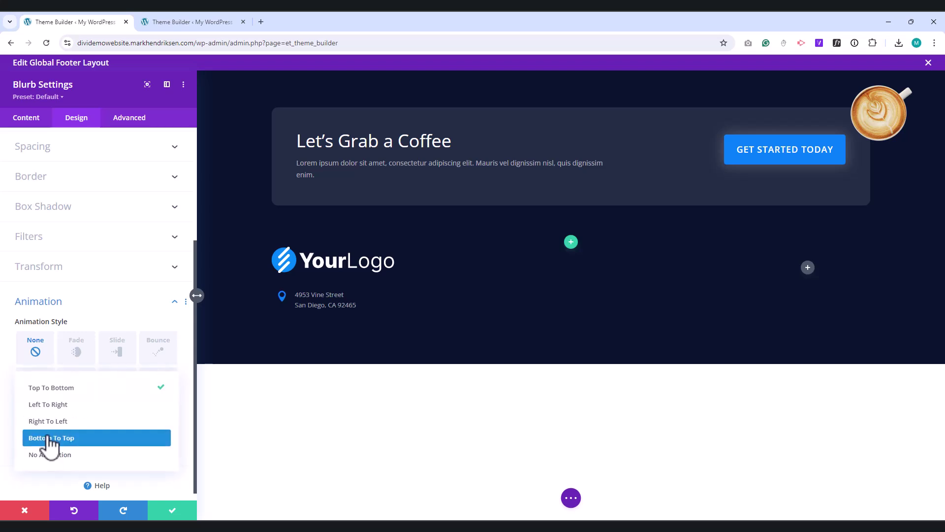
pyautogui.click(55, 456)
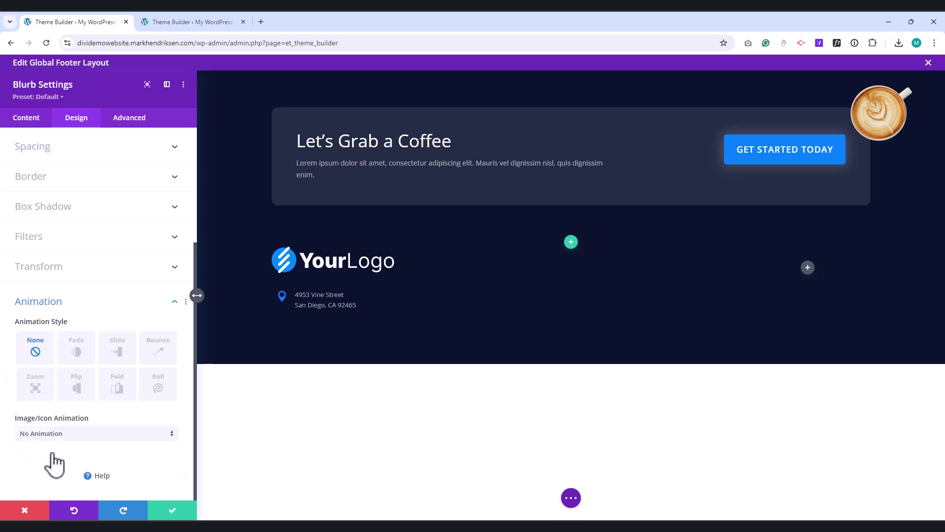
# Step: Save the address blurb and duplicate it twice
pyautogui.click(172, 511)
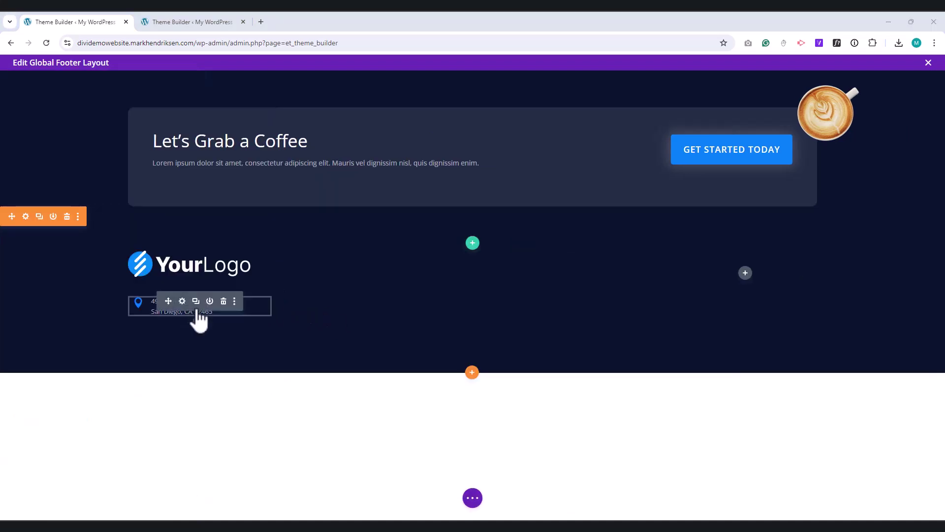
pyautogui.click(195, 301)
pyautogui.click(195, 301)
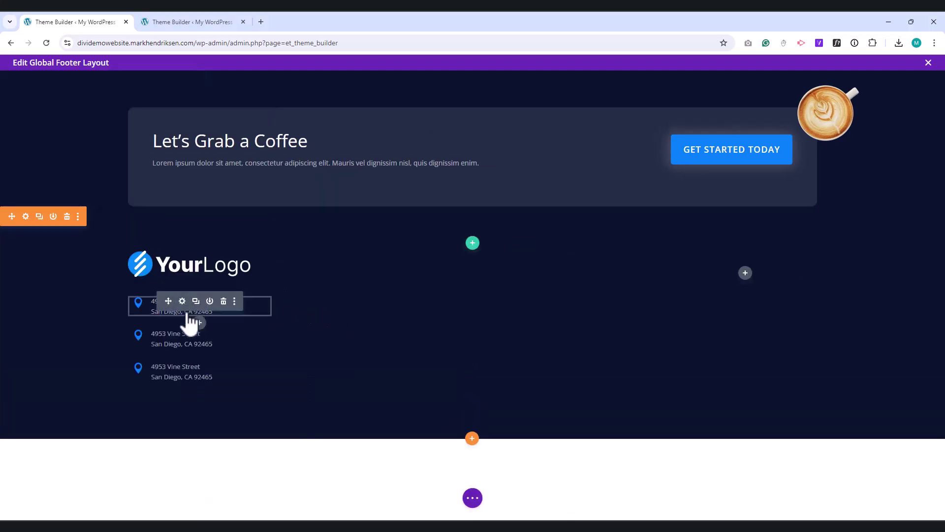
# Step: Turn the middle copy into an email blurb with pasted email lines and an @ icon
pyautogui.click(182, 334)
pyautogui.hotkey('ctrl', 'a')
pyautogui.hotkey('ctrl', 'v')
pyautogui.click(39, 414)
pyautogui.click(40, 253)
pyautogui.write('ema')
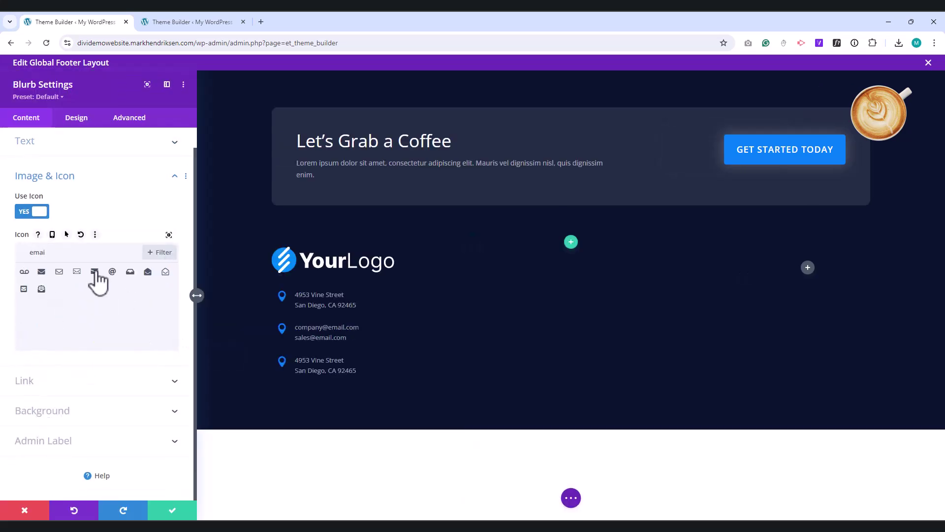
pyautogui.click(112, 271)
pyautogui.click(172, 510)
# Step: Replace the third copy's text with the phone number
pyautogui.click(182, 367)
pyautogui.hotkey('ctrl', 'a')
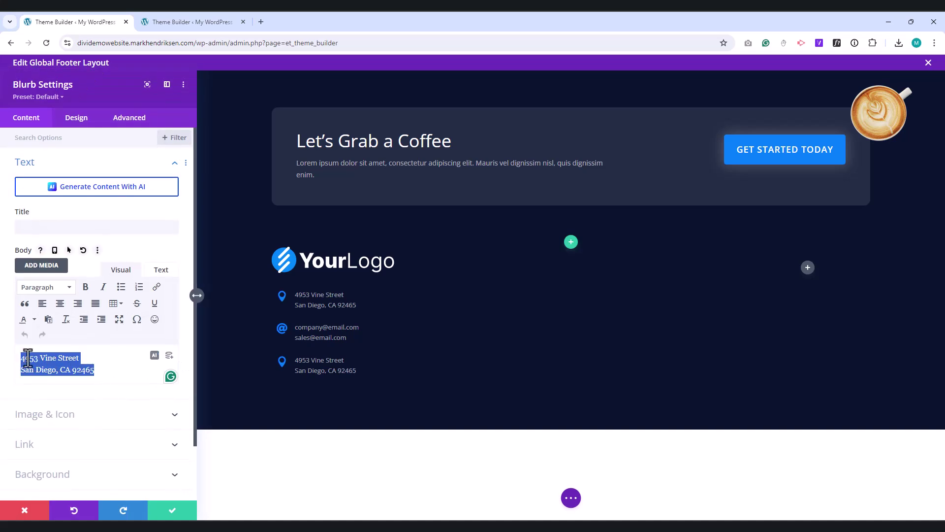
pyautogui.write('815.555.5555')
pyautogui.click(39, 402)
pyautogui.click(36, 252)
# Step: Pick the mobile-phone icon, make the number Semi Bold at 18px, and save
pyautogui.write('Phone')
pyautogui.click(41, 272)
pyautogui.click(75, 120)
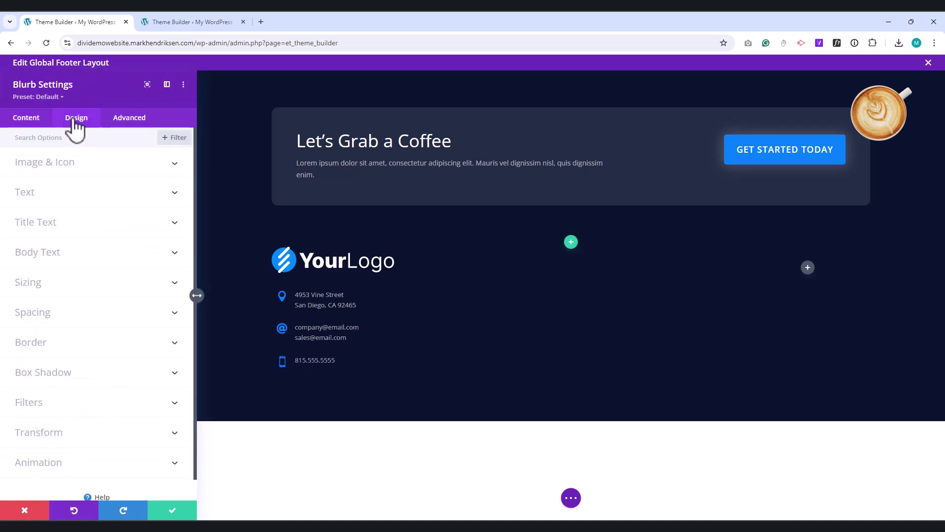
pyautogui.click(66, 254)
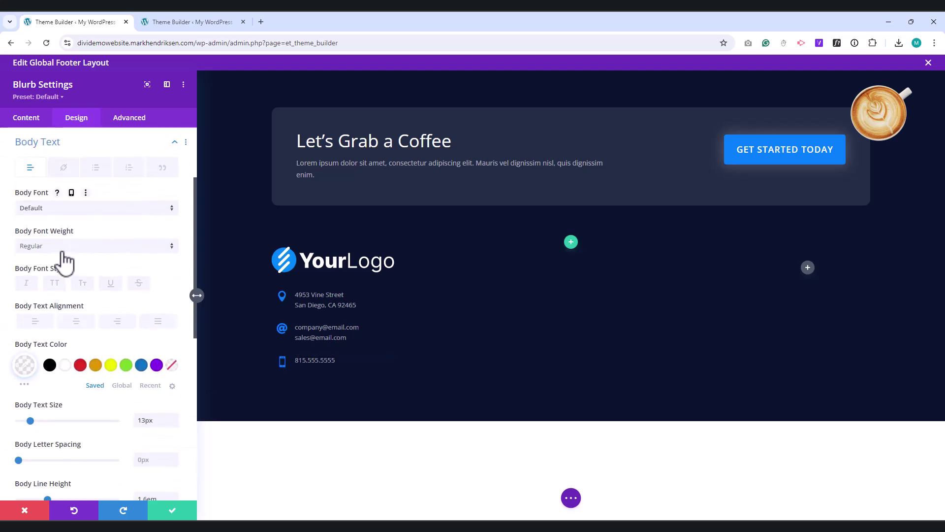
pyautogui.click(52, 247)
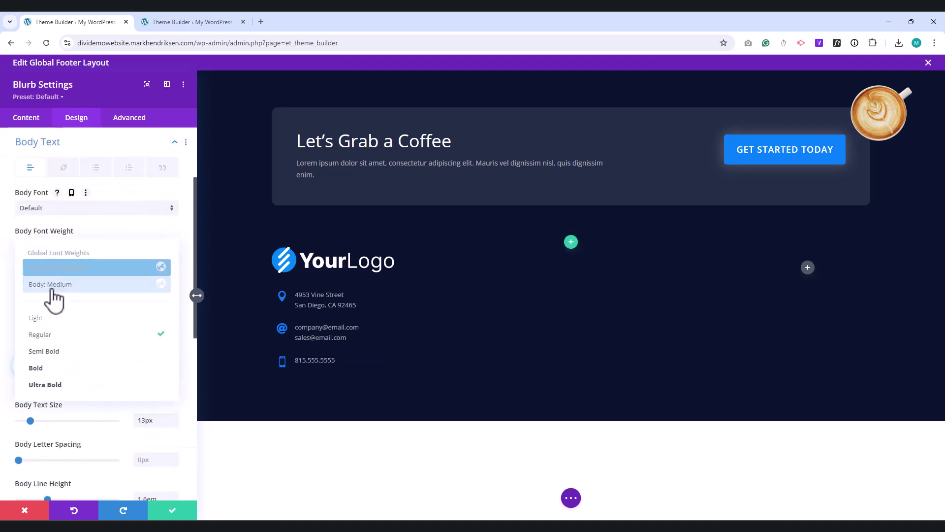
pyautogui.click(52, 351)
pyautogui.click(174, 418)
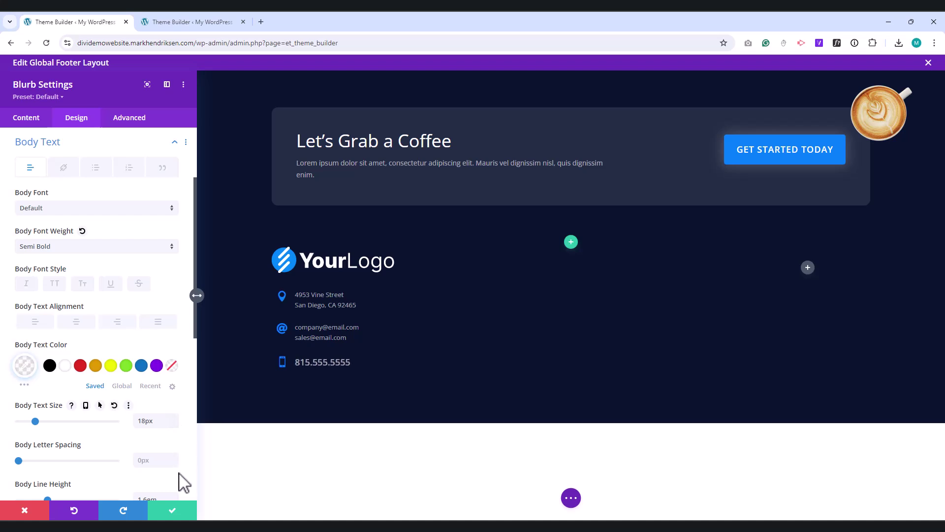
pyautogui.click(176, 513)
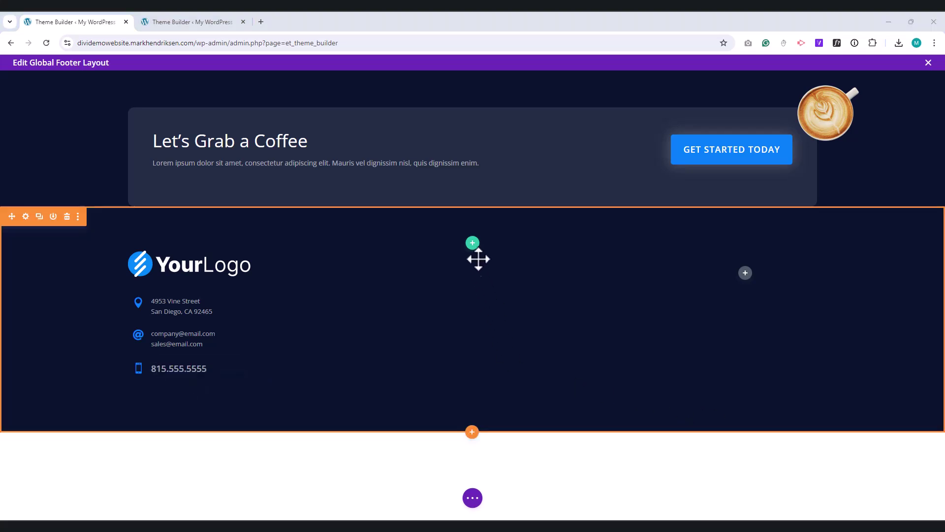
# Step: Insert a three-column row with a Text module reading 'Services' as Heading 3
pyautogui.click(472, 243)
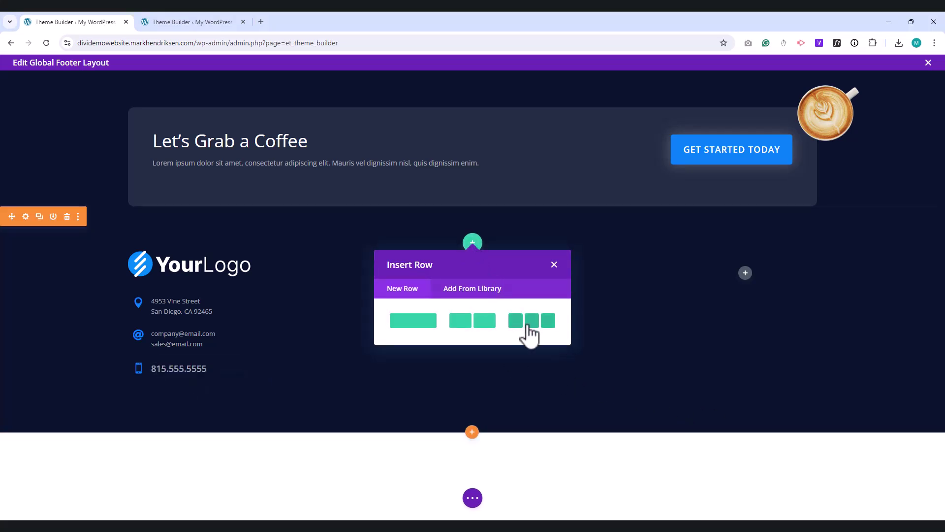
pyautogui.click(530, 326)
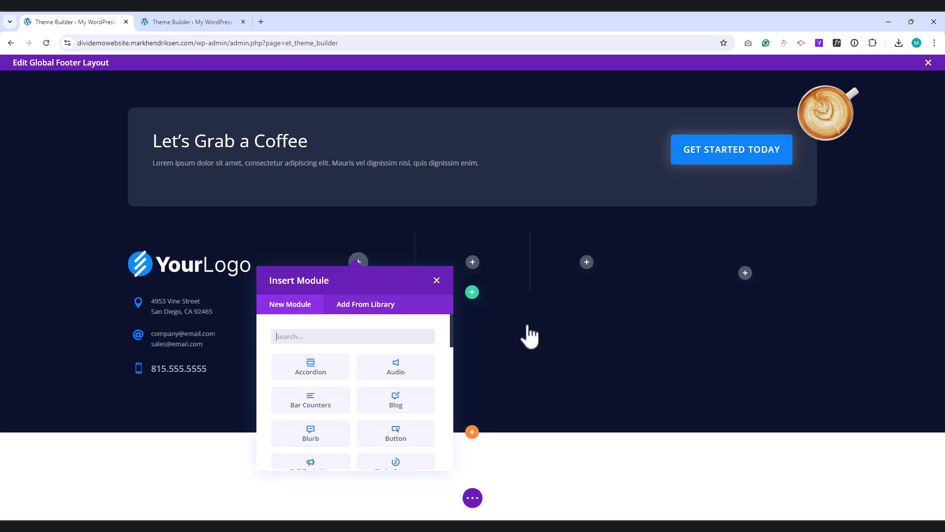
pyautogui.write('te')
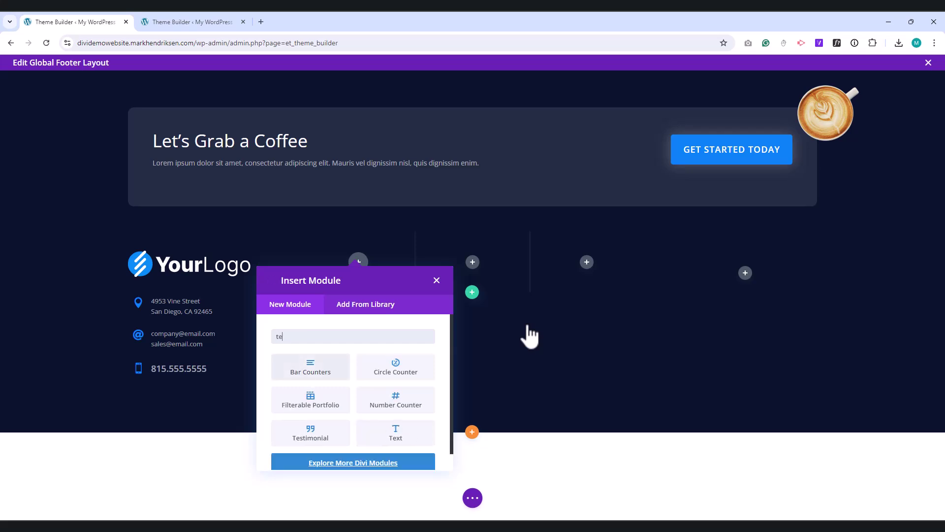
pyautogui.click(405, 436)
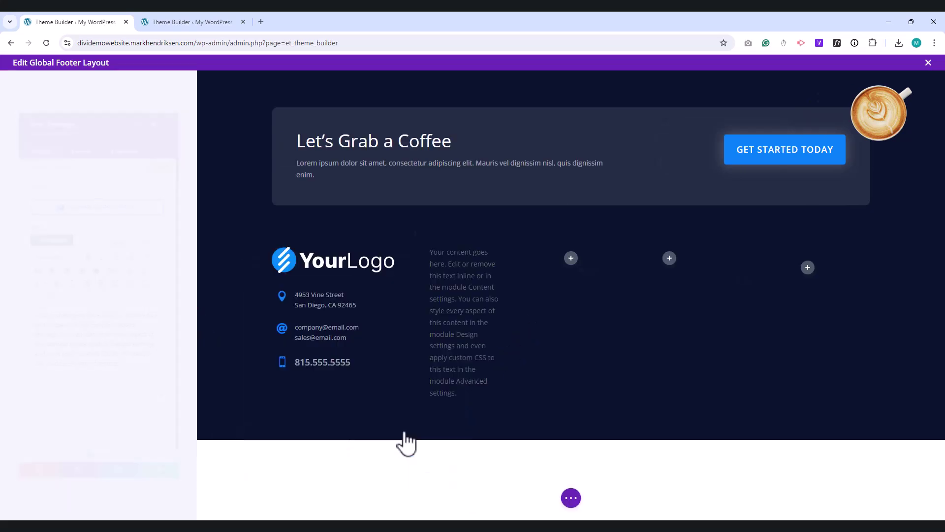
pyautogui.moveTo(131, 379); pyautogui.dragTo(22, 321)
pyautogui.write('Services')
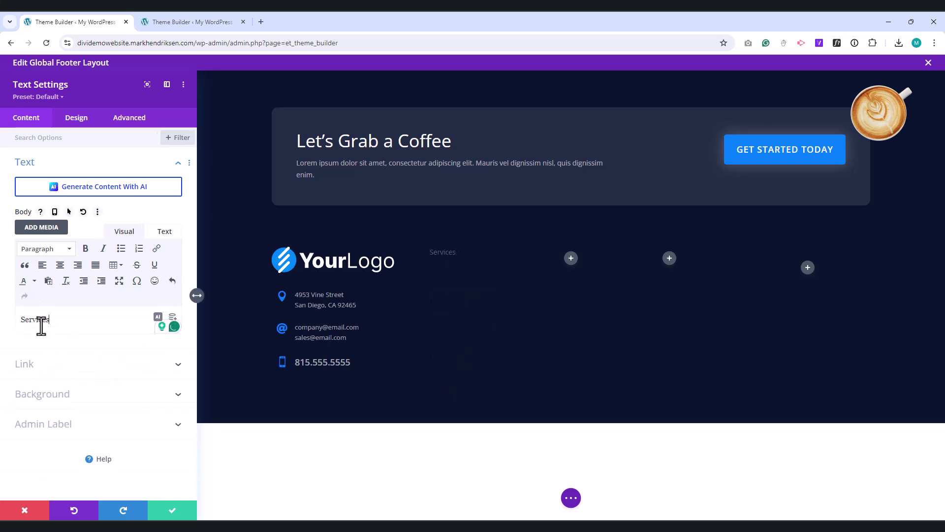
pyautogui.doubleClick(35, 319)
pyautogui.click(46, 250)
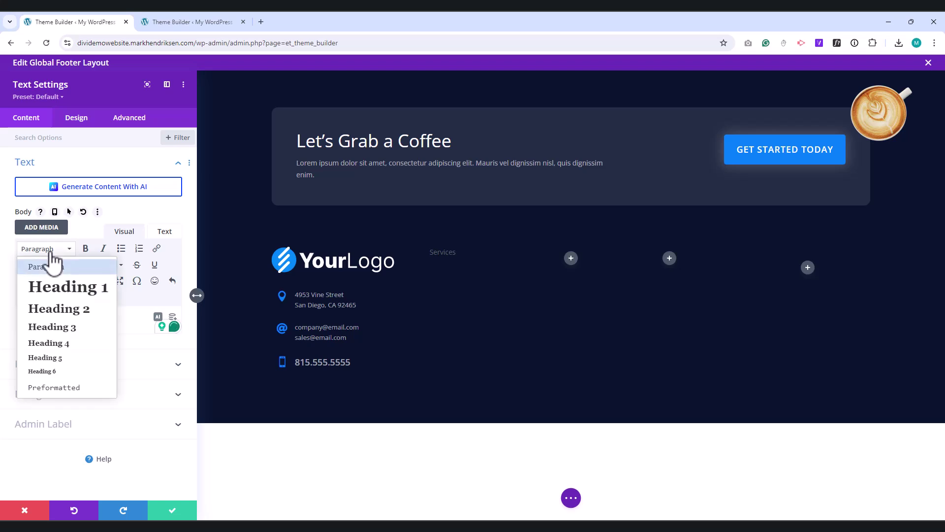
pyautogui.click(58, 327)
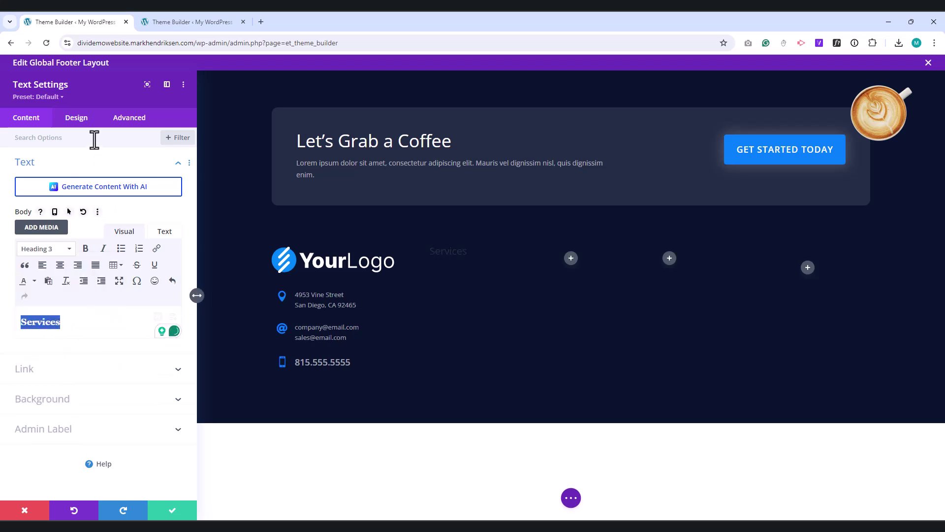
# Step: Style the Heading 3 white at 18px with a 10px bottom margin and save
pyautogui.click(78, 123)
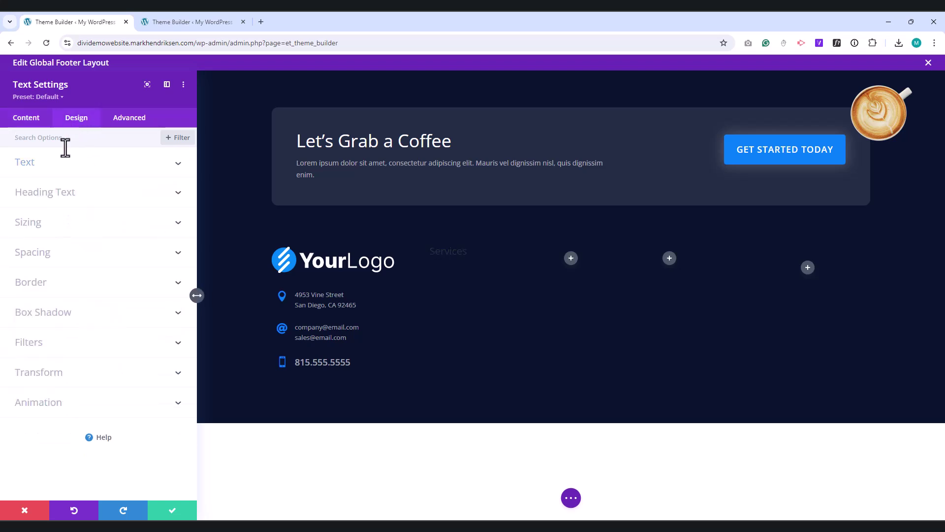
pyautogui.click(58, 193)
pyautogui.click(83, 170)
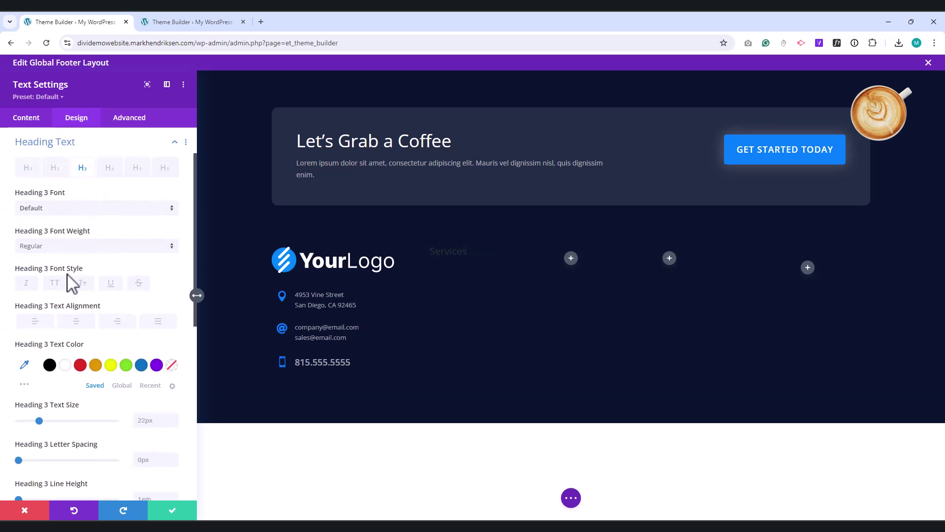
pyautogui.click(65, 365)
pyautogui.click(157, 421)
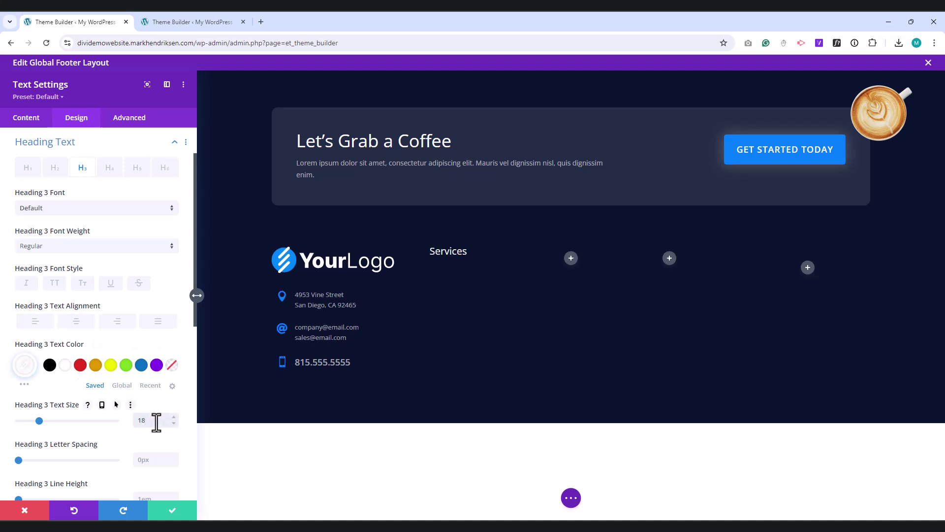
pyautogui.click(55, 143)
pyautogui.click(45, 256)
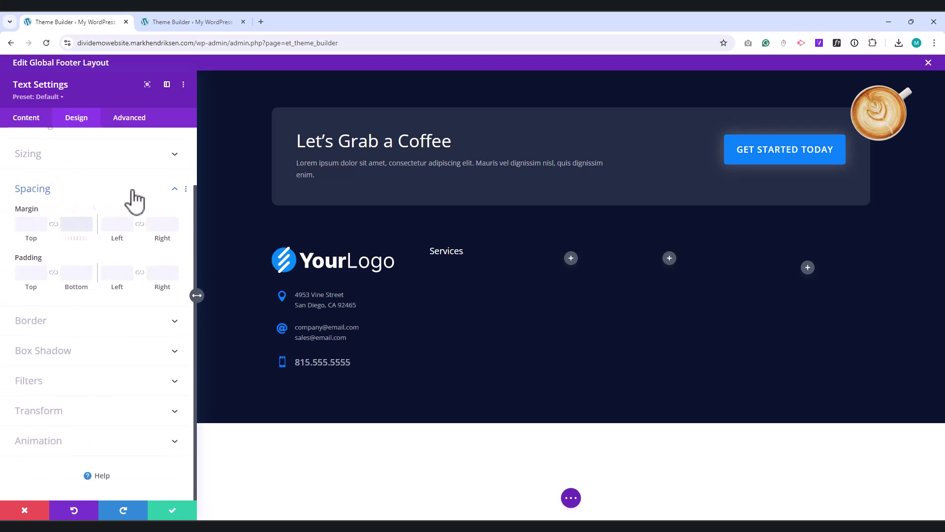
pyautogui.press('Return')
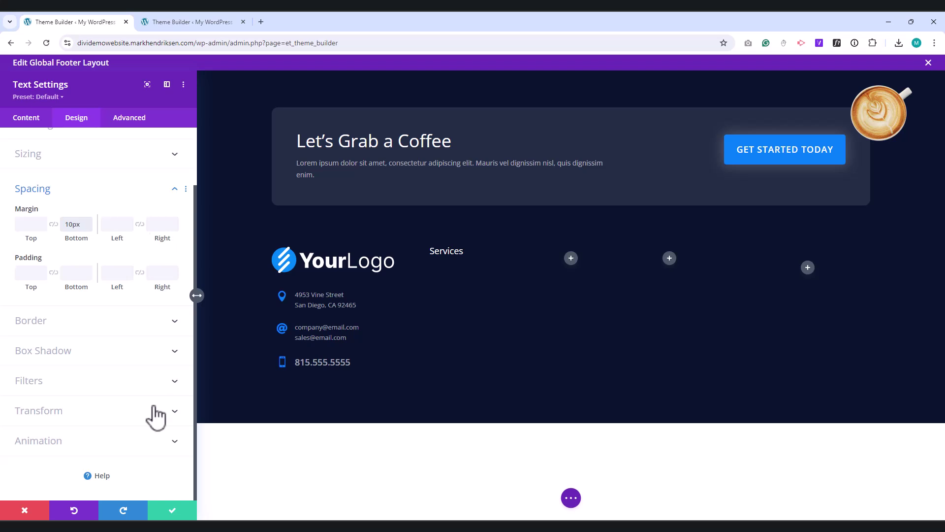
pyautogui.click(172, 511)
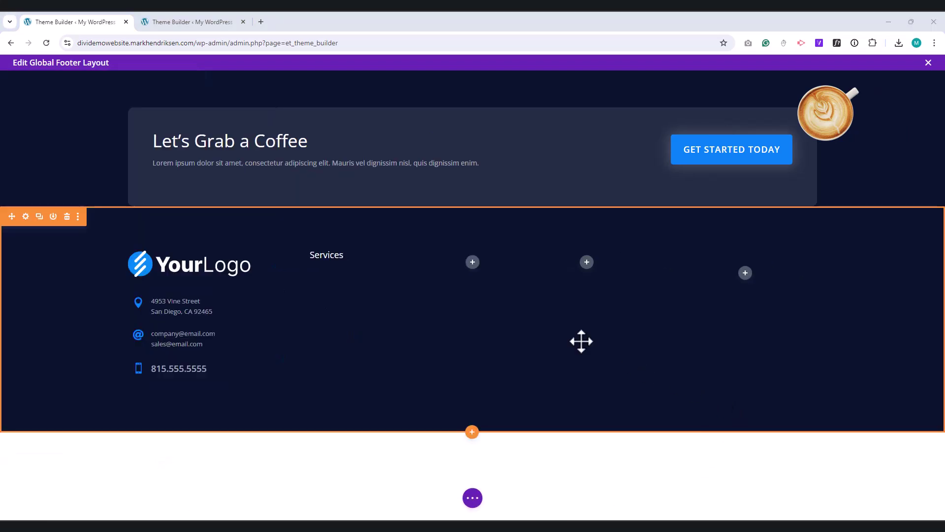
# Step: Add a Text module to the second column and paste the services link list
pyautogui.click(353, 278)
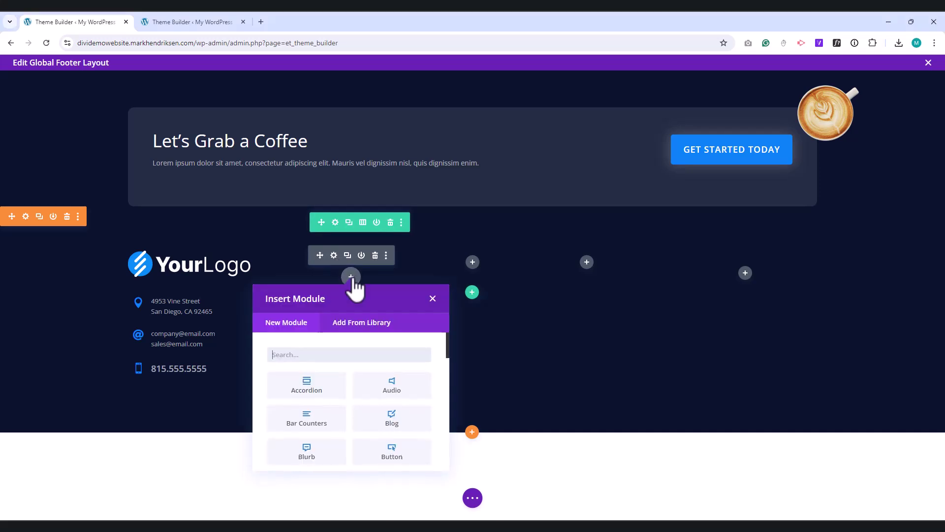
pyautogui.write('te')
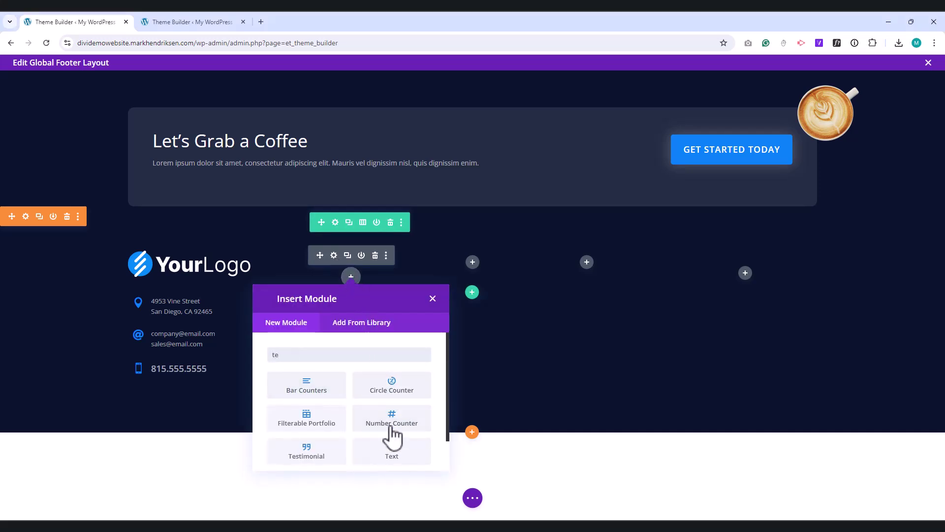
pyautogui.click(392, 458)
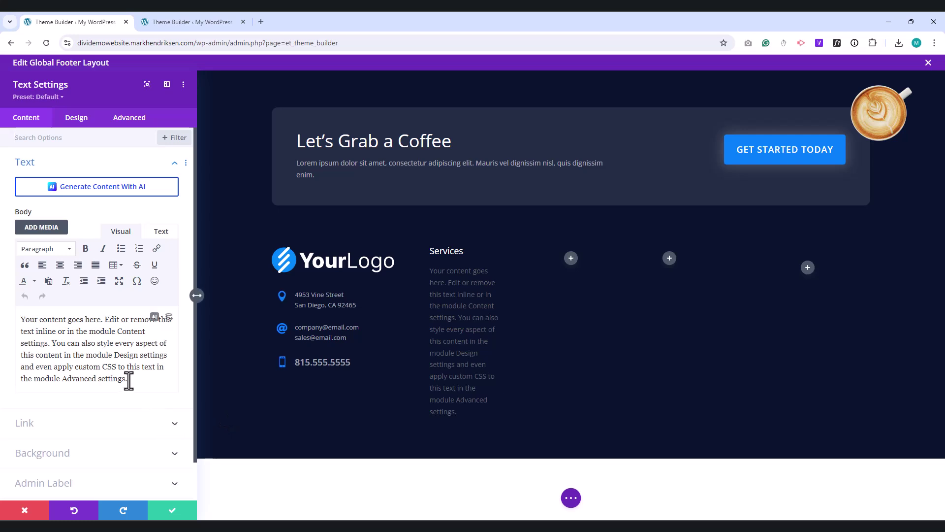
pyautogui.moveTo(127, 380); pyautogui.dragTo(19, 315)
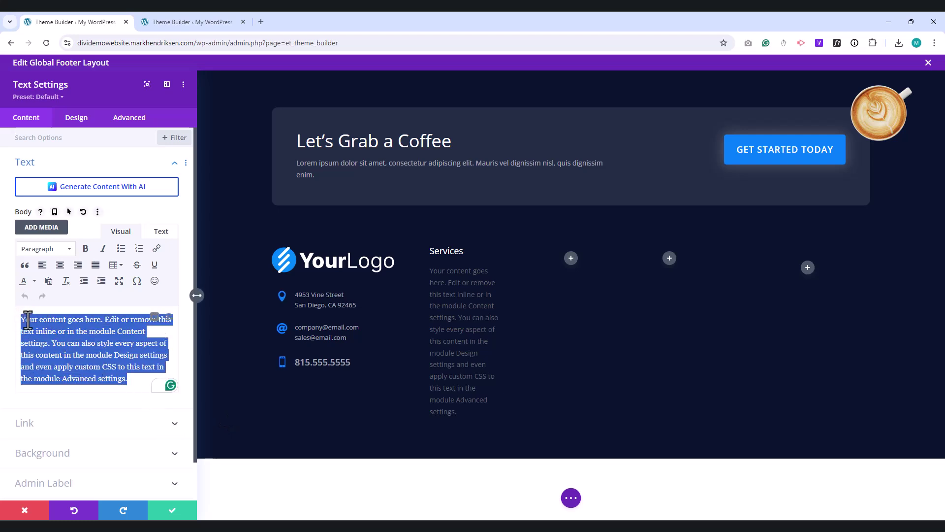
pyautogui.write('Web design Marketing SEO Branding Advertisment E-commerce Social media')
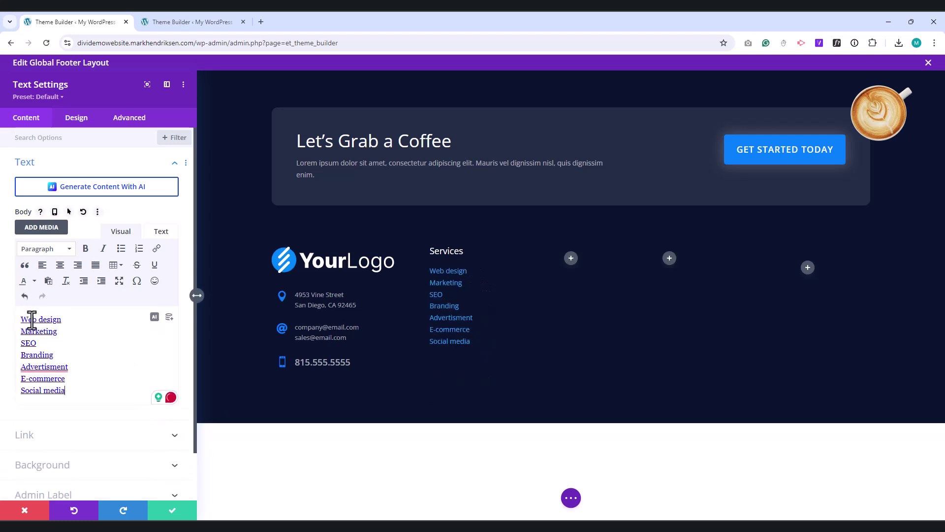
# Step: Set the list text to 13px with a 2.3em line height
pyautogui.click(71, 122)
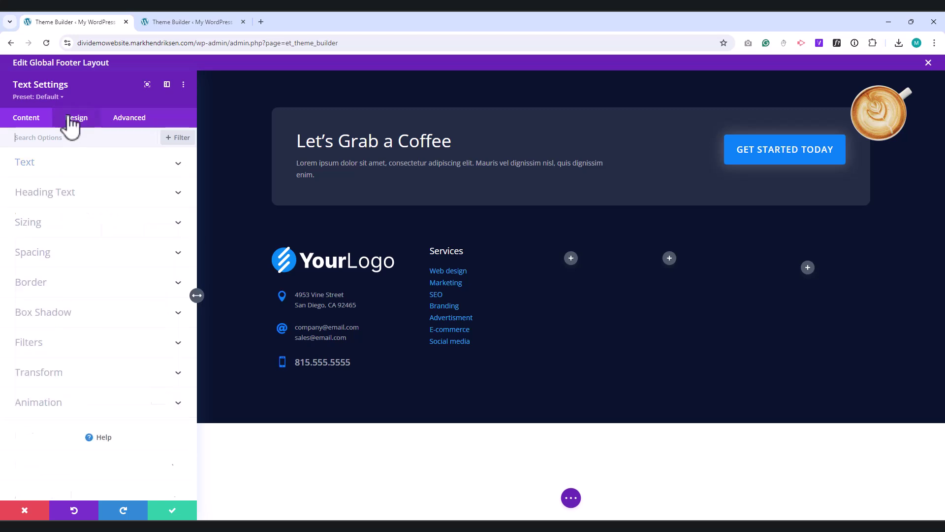
pyautogui.click(36, 167)
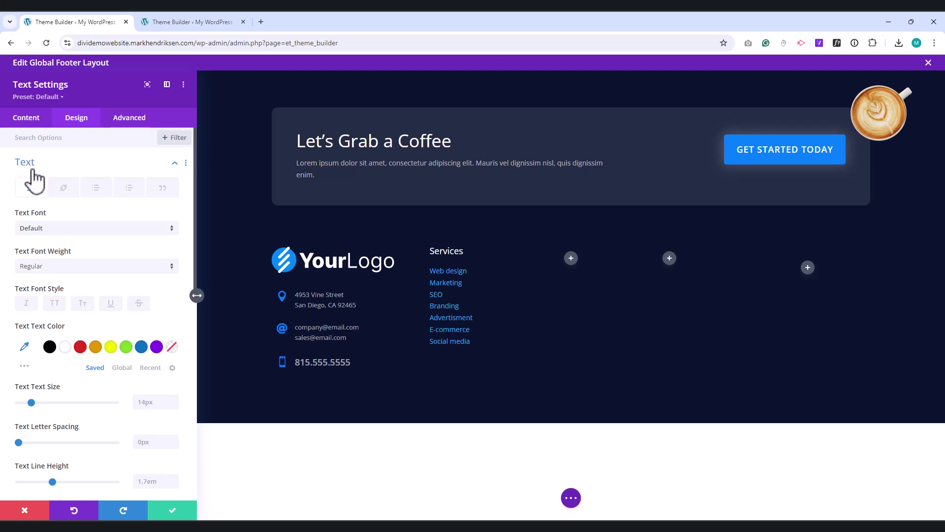
pyautogui.click(173, 405)
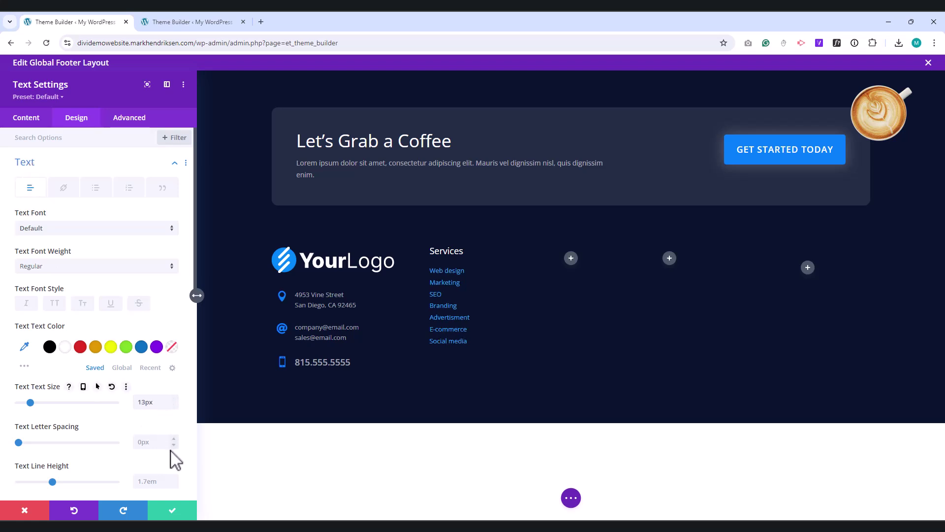
pyautogui.click(174, 478)
pyautogui.click(174, 478)
pyautogui.click(173, 479)
pyautogui.click(174, 478)
pyautogui.click(174, 478)
pyautogui.click(173, 478)
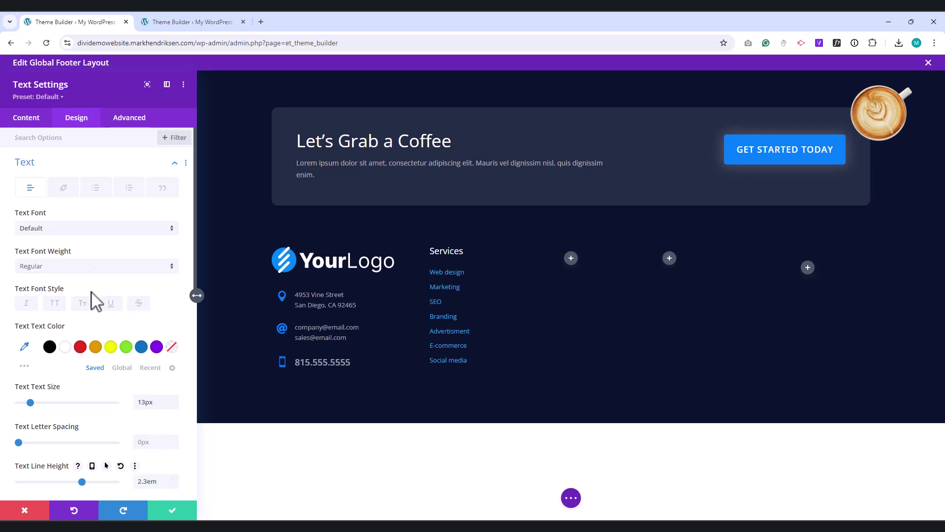
# Step: Make the links white at slightly reduced opacity, white on hover, and save
pyautogui.click(64, 189)
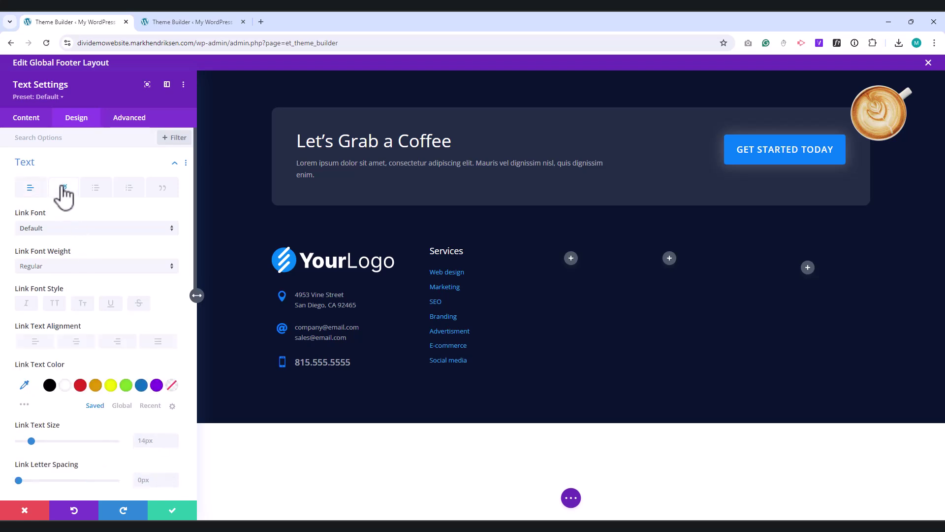
pyautogui.click(66, 385)
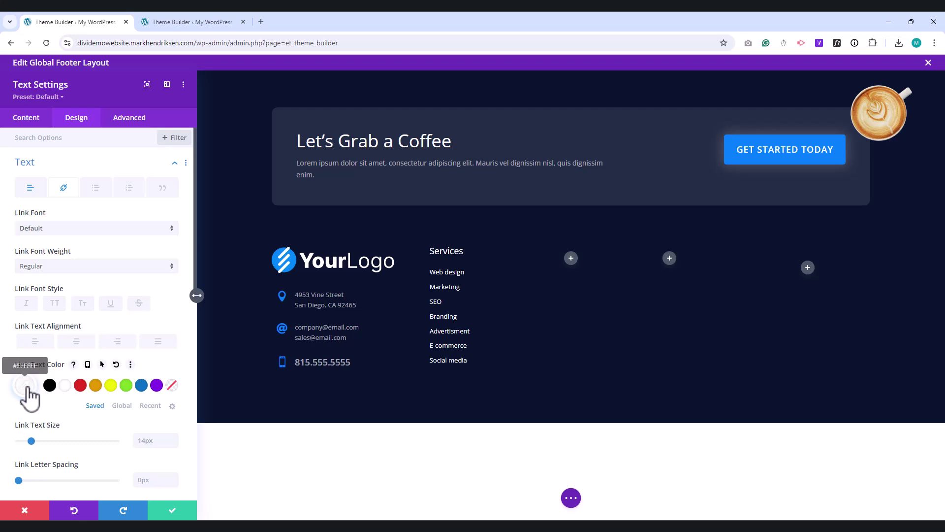
pyautogui.moveTo(168, 388); pyautogui.dragTo(170, 417)
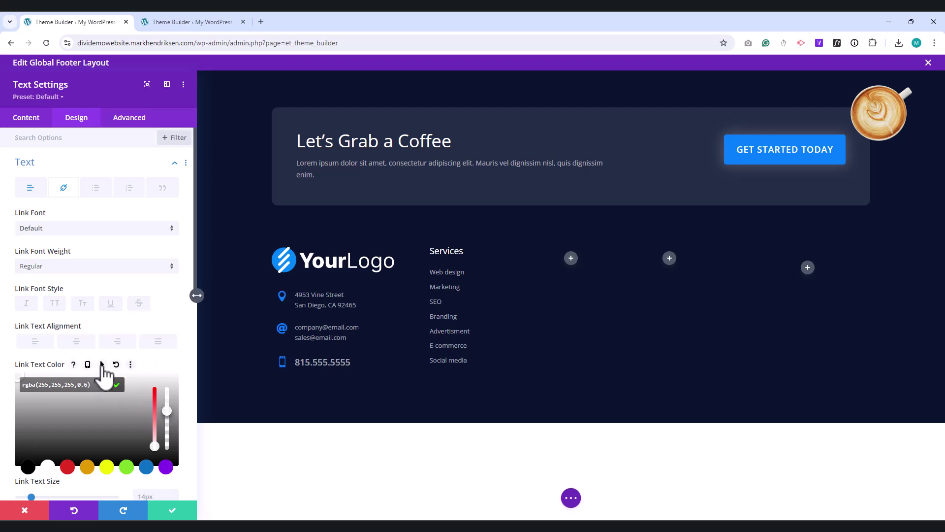
pyautogui.click(102, 364)
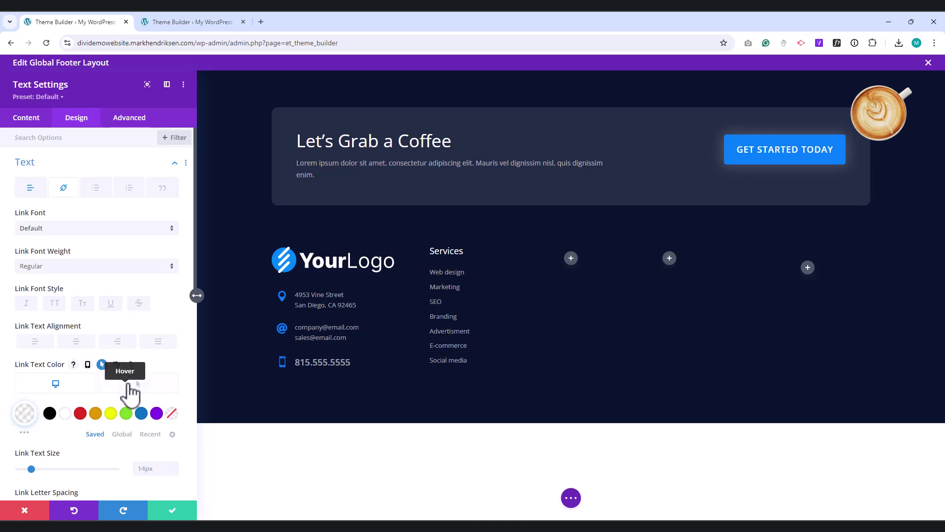
pyautogui.click(125, 385)
pyautogui.click(64, 416)
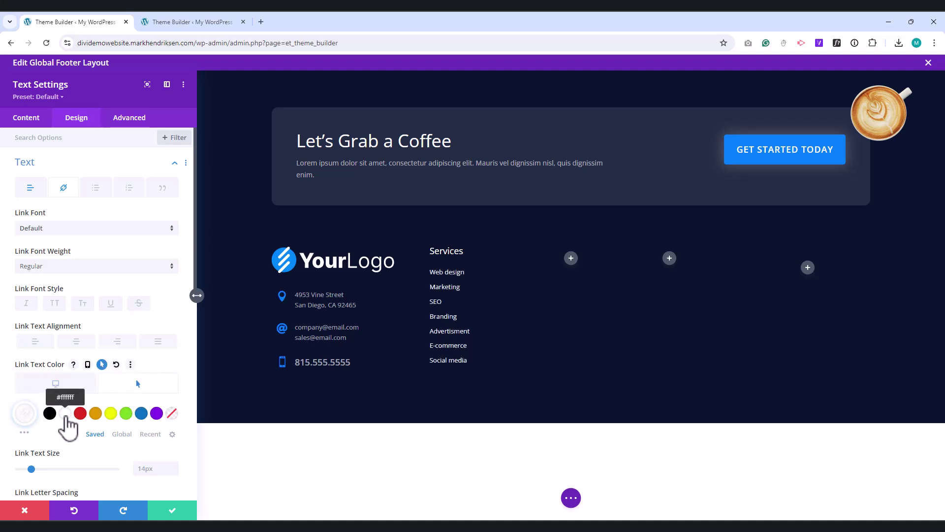
pyautogui.click(170, 512)
# Step: Delete the row's two empty columns, duplicate the Services column twice, and save the row
pyautogui.moveTo(350, 354)
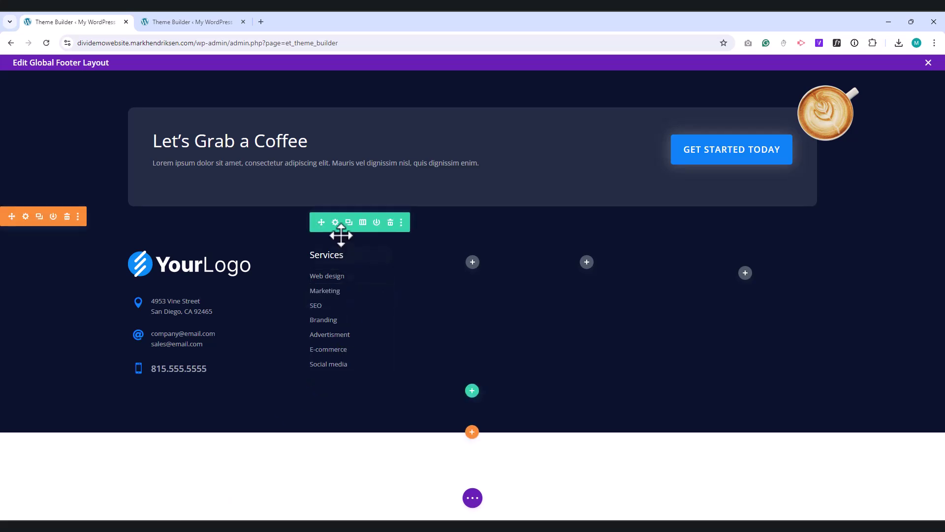
pyautogui.click(336, 223)
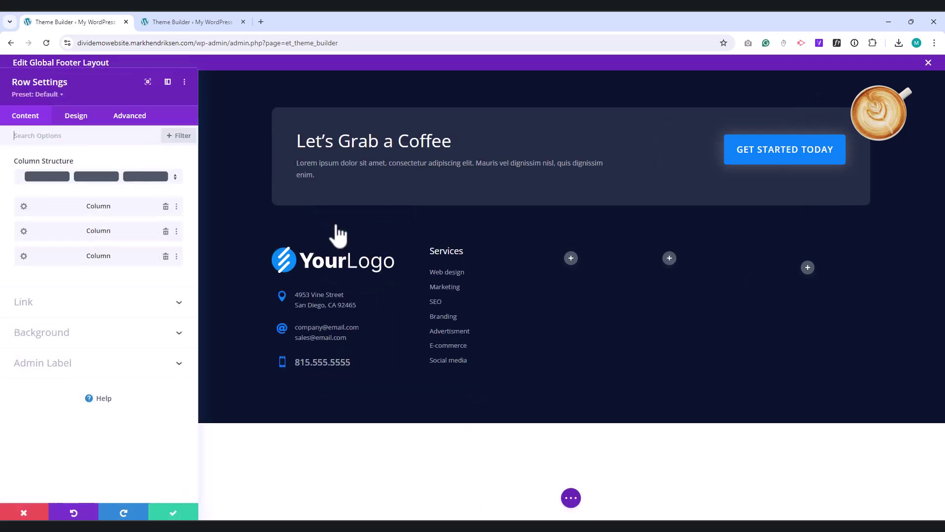
pyautogui.click(165, 234)
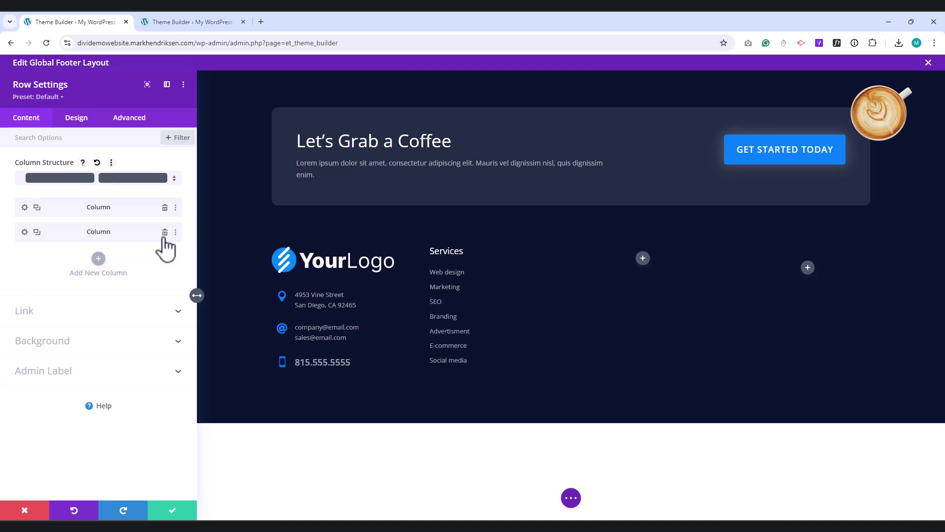
pyautogui.click(164, 232)
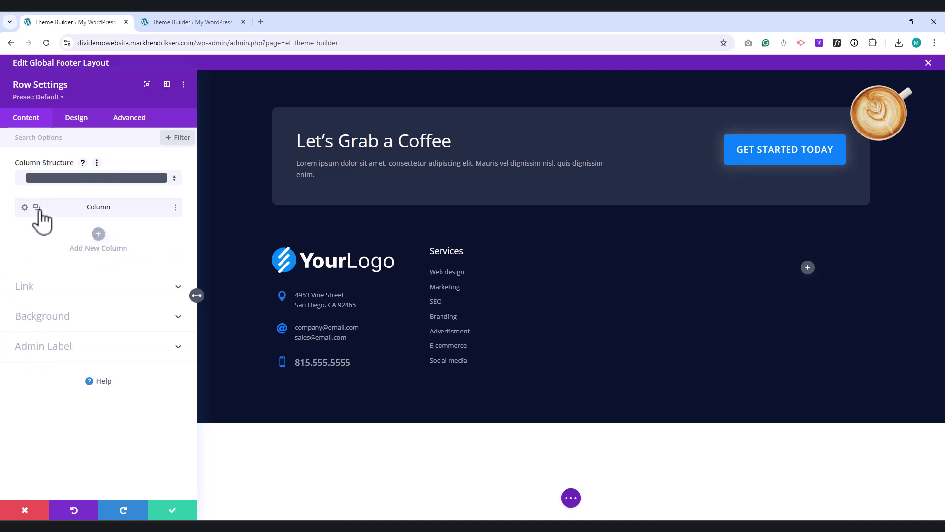
pyautogui.click(38, 208)
pyautogui.click(37, 209)
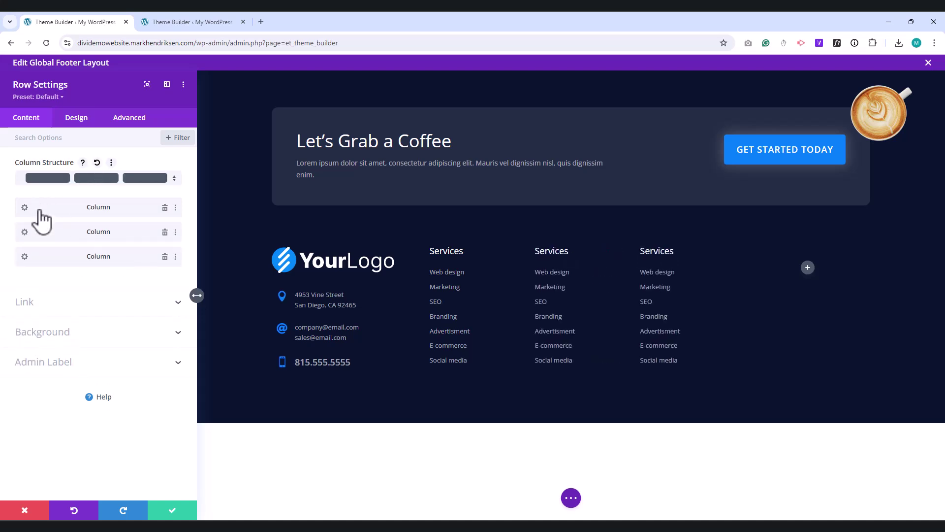
pyautogui.click(176, 512)
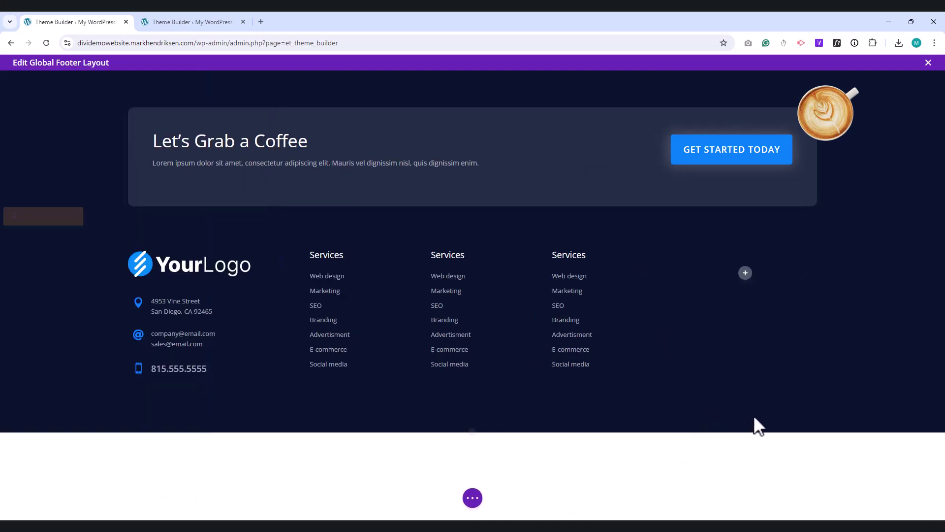
# Step: Rename the middle column's heading to 'Industries' and paste the industries link list
pyautogui.click(457, 254)
pyautogui.doubleClick(28, 323)
pyautogui.write('Industries')
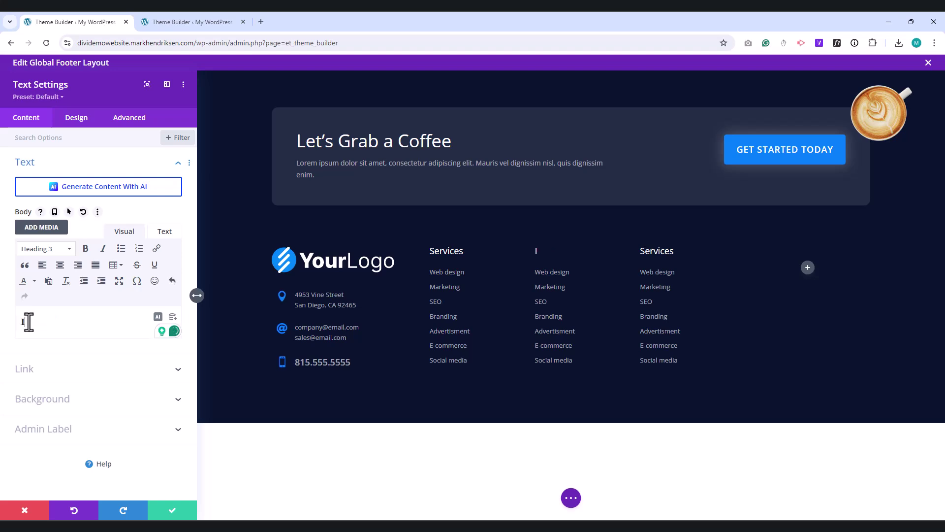
pyautogui.click(397, 350)
pyautogui.click(454, 294)
pyautogui.moveTo(88, 393); pyautogui.dragTo(15, 323)
pyautogui.write('Home services Automotive Landscaping Lawyers Plumbers Construction Industrial')
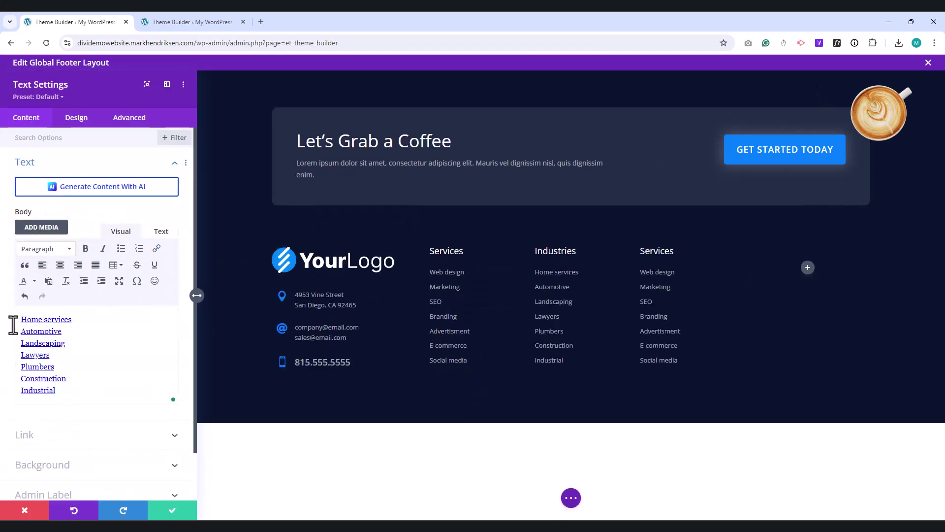
pyautogui.click(172, 510)
# Step: Replace the third column's link list with the pasted About links
pyautogui.click(576, 291)
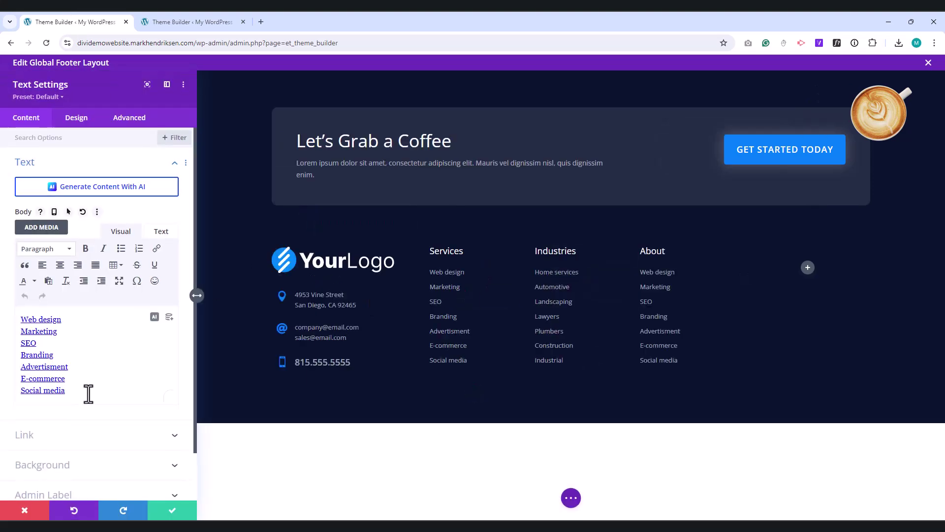
pyautogui.hotkey('ctrl', 'a')
pyautogui.write('Meet our team What we do Our mission Client cases In the news Careers Privacy')
pyautogui.click(173, 510)
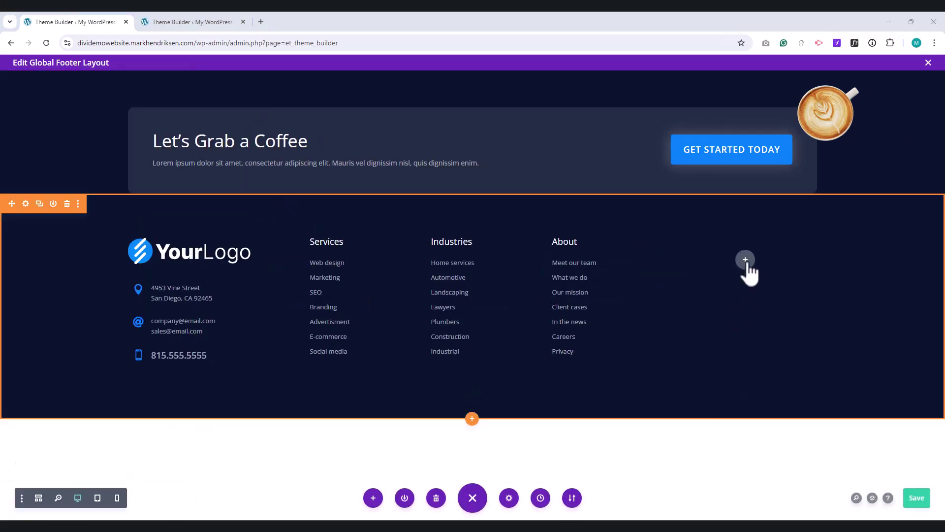
pyautogui.click(746, 259)
# Step: Add an Email Optin module to the last column titled 'Join our newsletter'
pyautogui.write('ema')
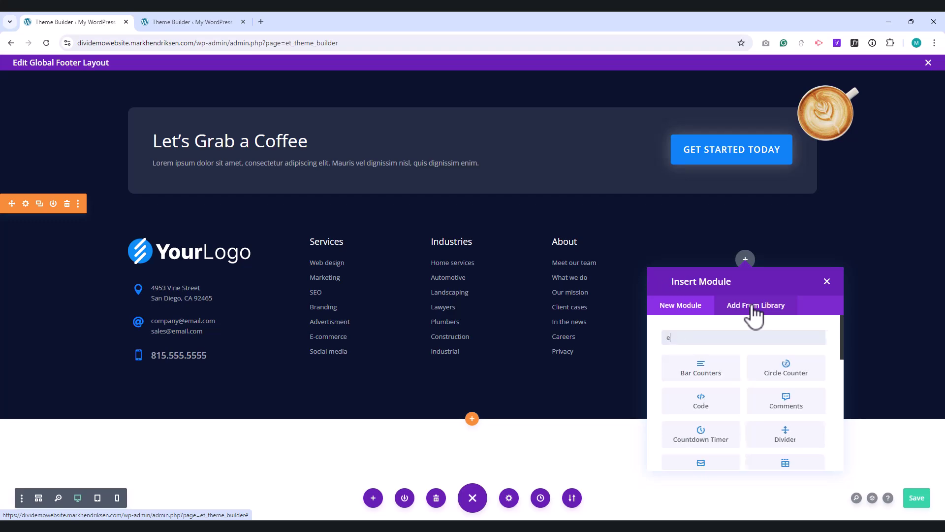
pyautogui.click(708, 375)
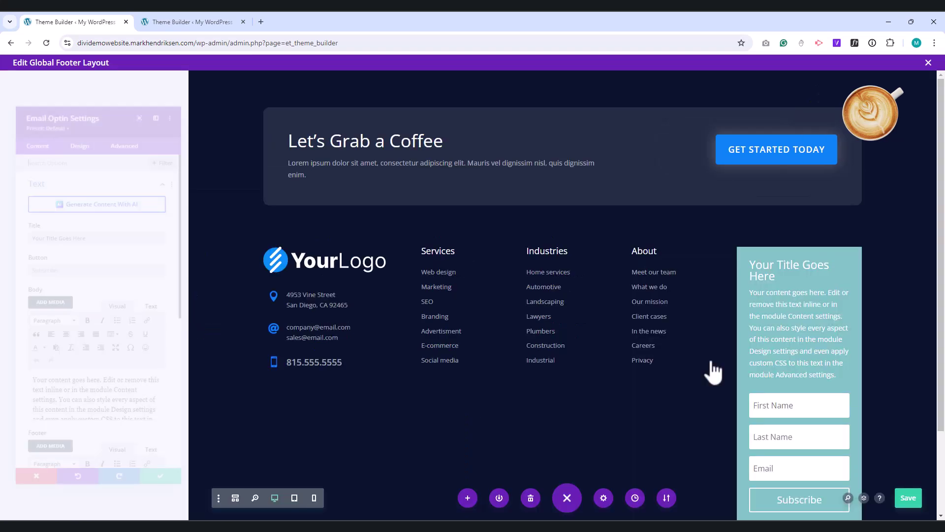
pyautogui.moveTo(87, 226); pyautogui.dragTo(26, 223)
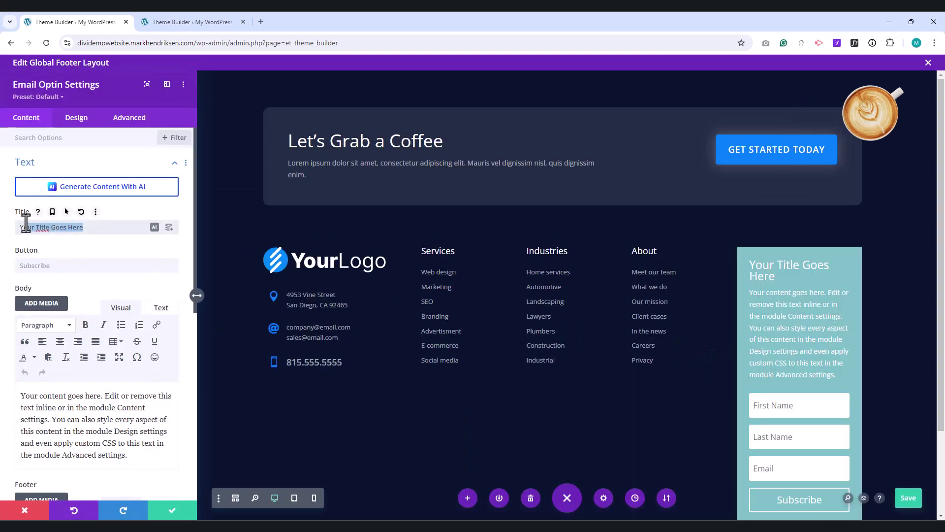
pyautogui.press('BackSpace')
pyautogui.press('BackSpace')
pyautogui.press('BackSpace')
pyautogui.write('Join our newsle')
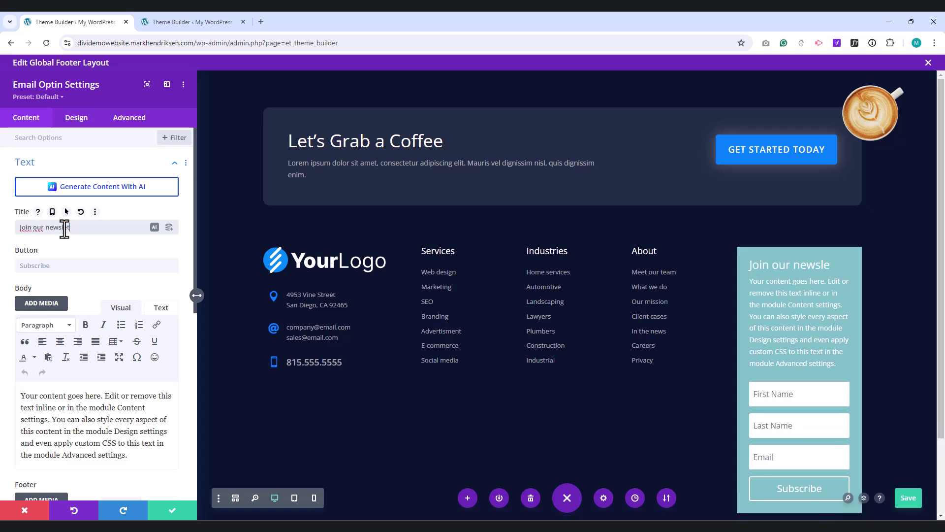
# Step: Delete the optin's body text and paste a lorem-ipsum line into its footer
pyautogui.tripleClick(55, 401)
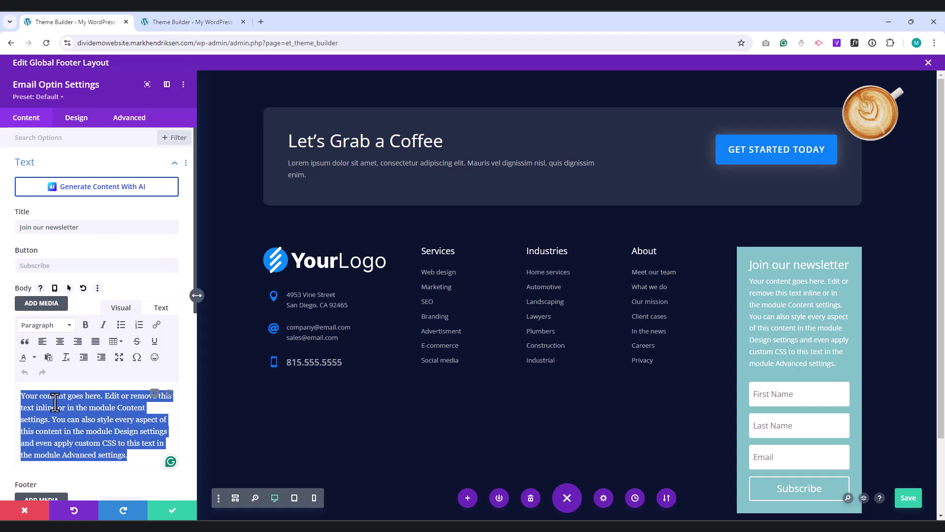
pyautogui.press('BackSpace')
pyautogui.scroll(-5, 53, 418)
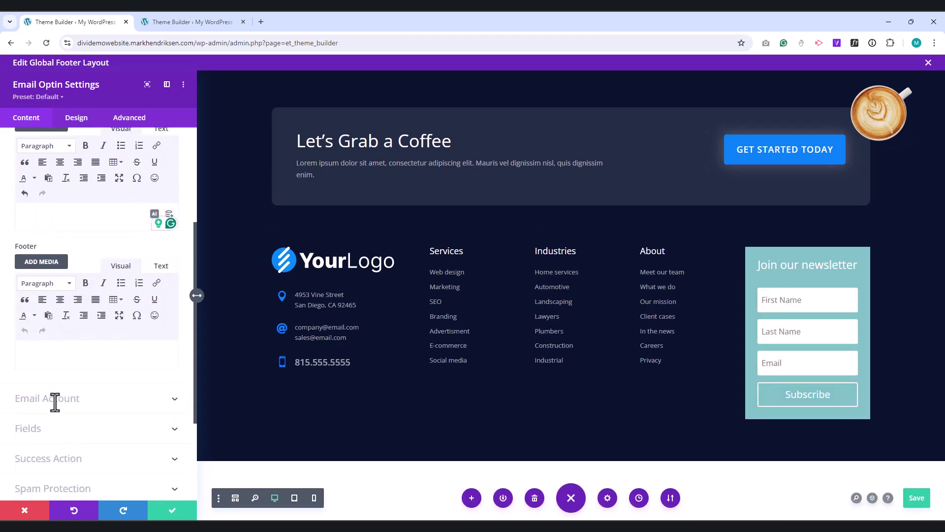
pyautogui.click(30, 334)
pyautogui.write('Lorem ipsum dolor sit amet, consectetur adipiscing elit.')
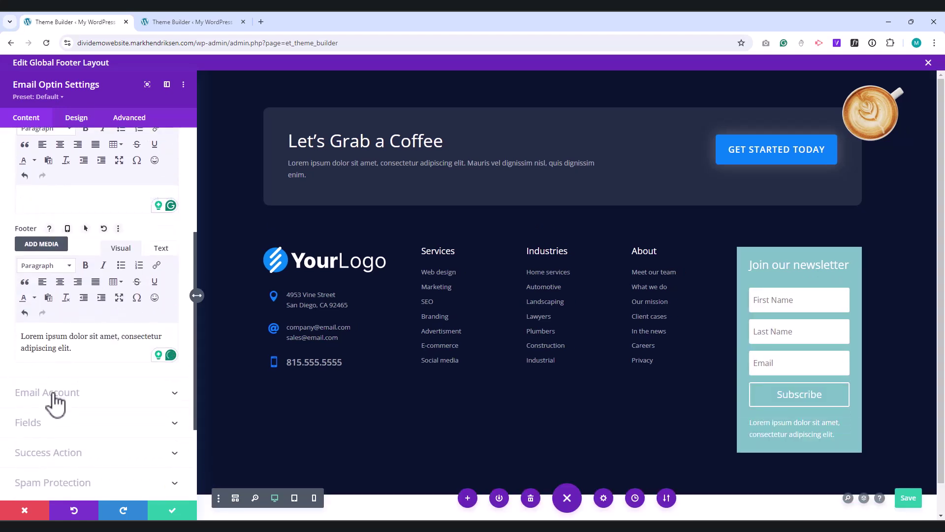
pyautogui.click(55, 401)
# Step: Connect the optin to a new ConvertKit account with its API key and secret, using the 'Divi demo signup' list
pyautogui.click(53, 195)
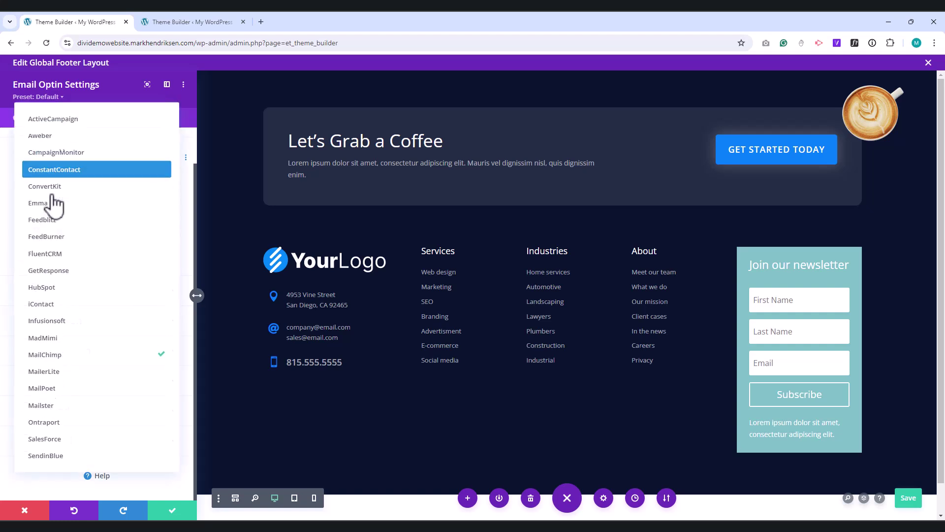
pyautogui.click(50, 187)
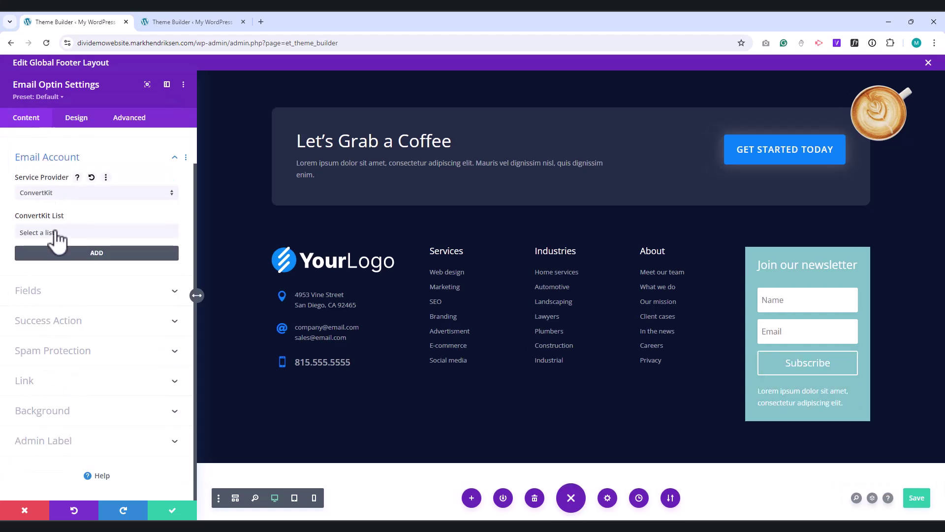
pyautogui.click(91, 254)
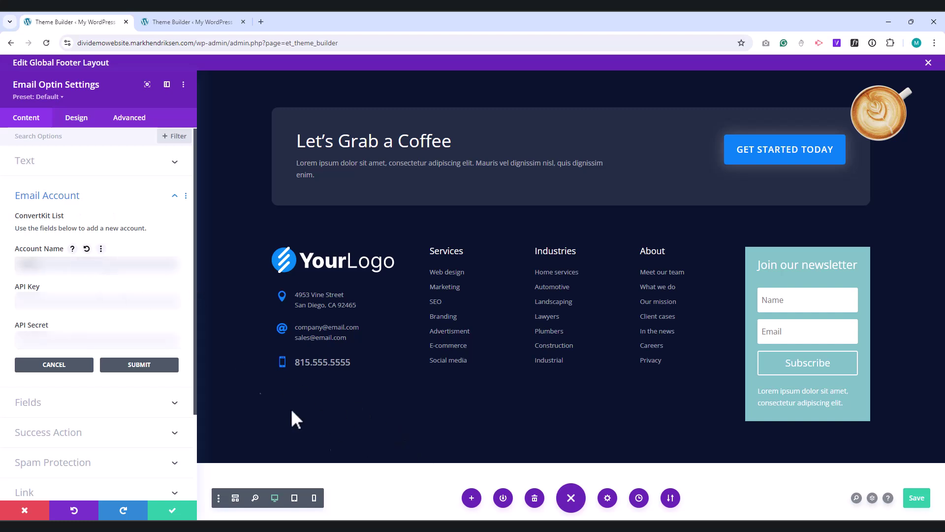
pyautogui.press('Tab')
pyautogui.hotkey('ctrl', 'v')
pyautogui.press('Tab')
pyautogui.hotkey('ctrl', 'v')
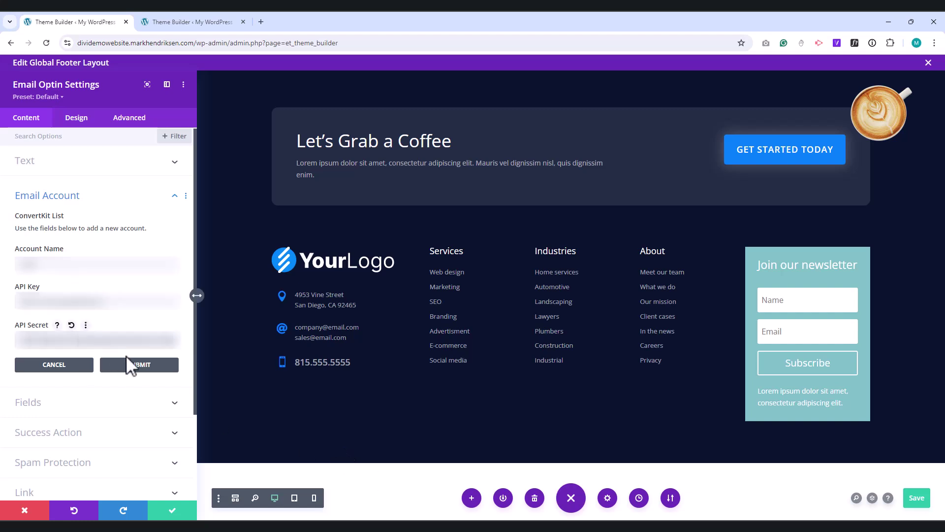
pyautogui.click(148, 367)
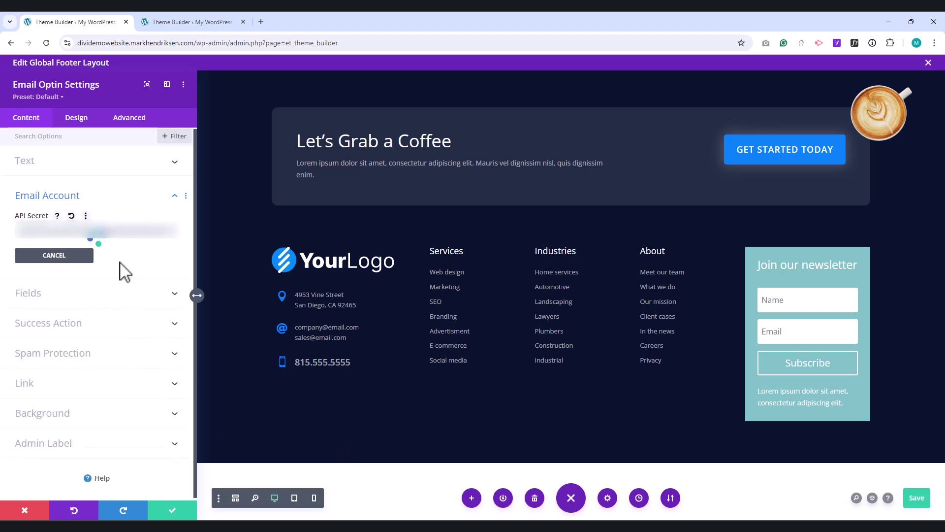
pyautogui.click(75, 272)
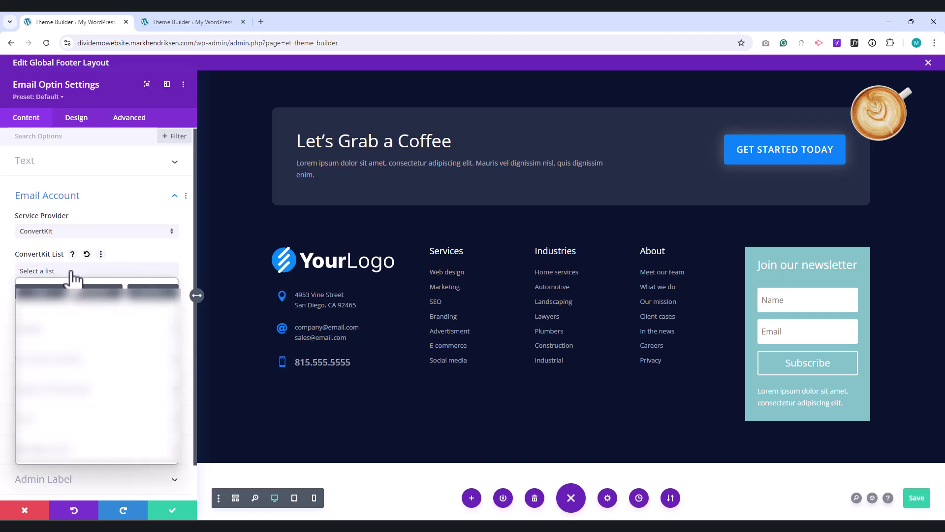
pyautogui.click(64, 315)
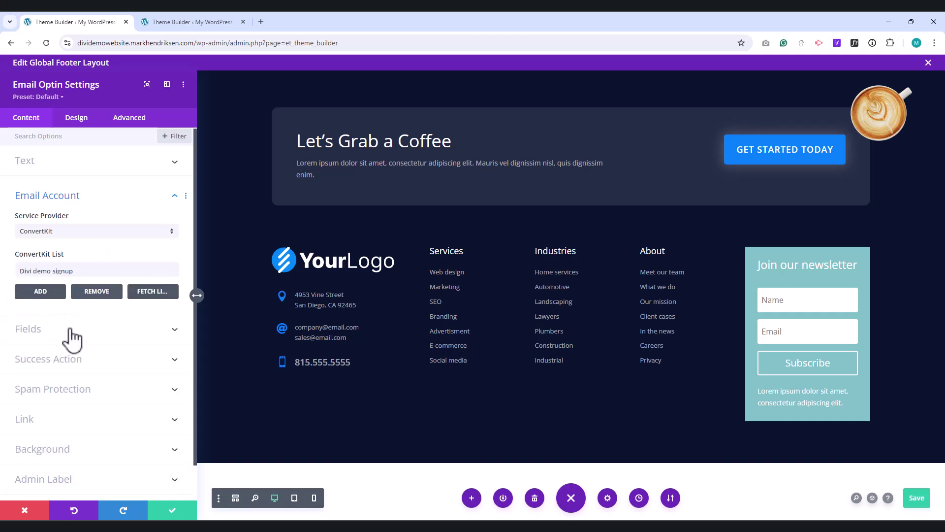
# Step: Keep the optin's success action on 'Display a message.'
pyautogui.click(91, 364)
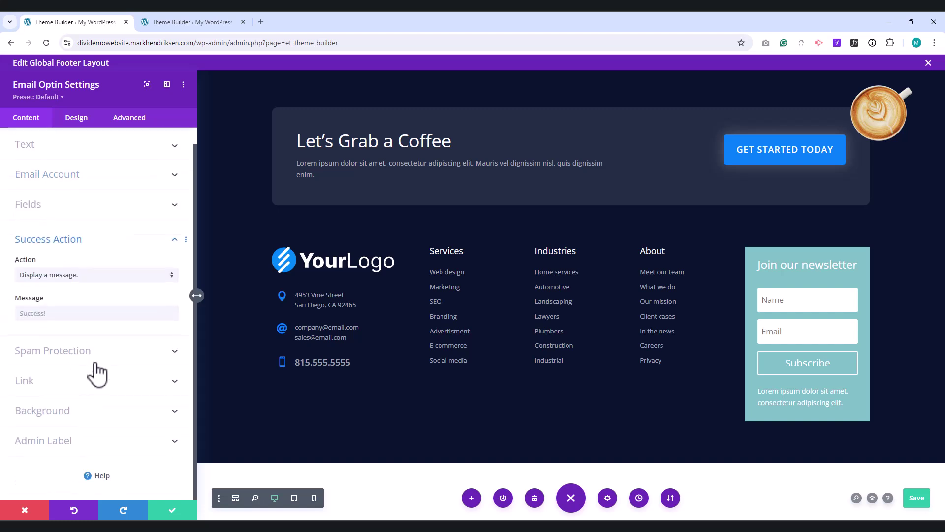
pyautogui.click(101, 276)
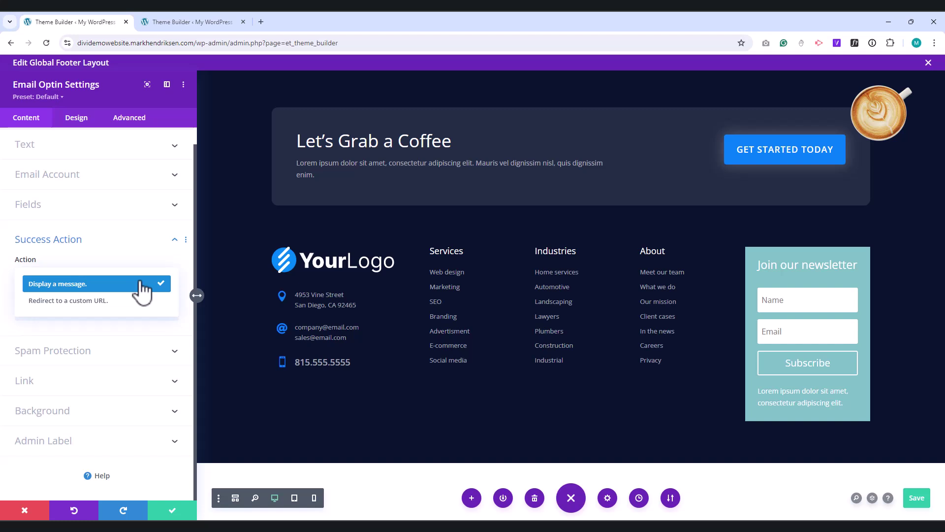
pyautogui.click(141, 286)
# Step: Give the newsletter box a white background dropped to about 0.1 opacity
pyautogui.click(103, 423)
pyautogui.click(65, 344)
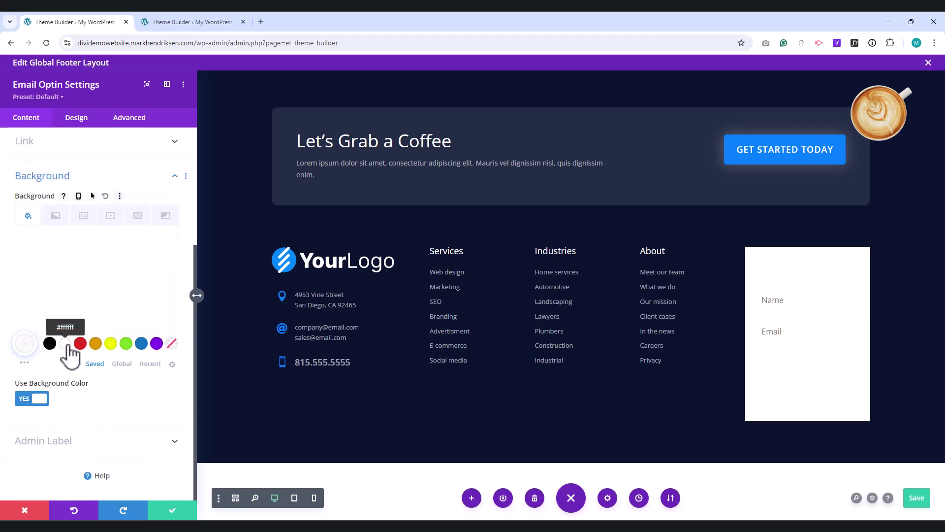
pyautogui.click(25, 344)
pyautogui.moveTo(166, 246); pyautogui.dragTo(168, 307)
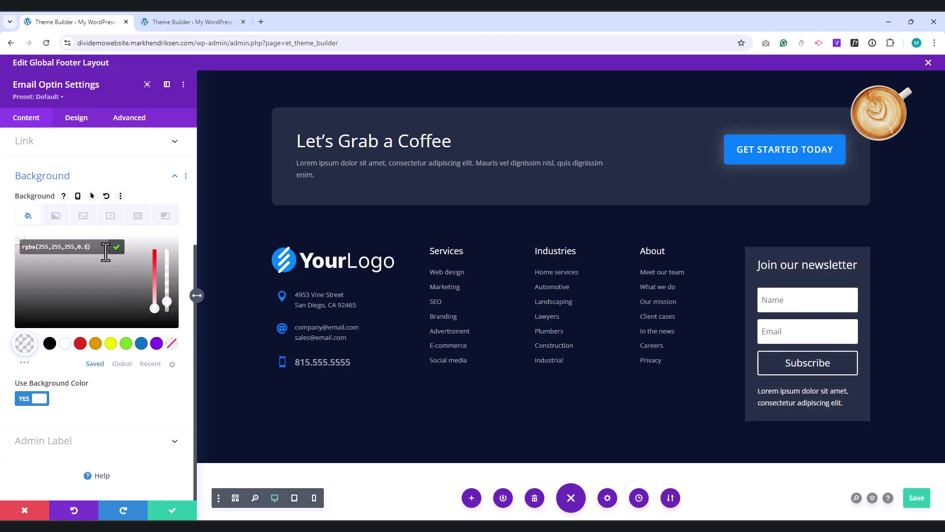
# Step: Set the optin layout to Body On Top, Form On Bottom
pyautogui.click(75, 121)
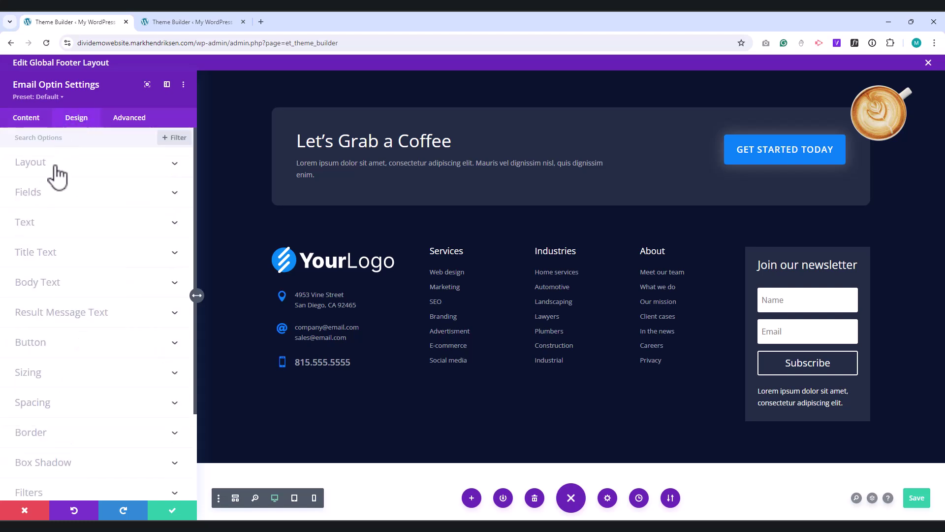
pyautogui.click(76, 198)
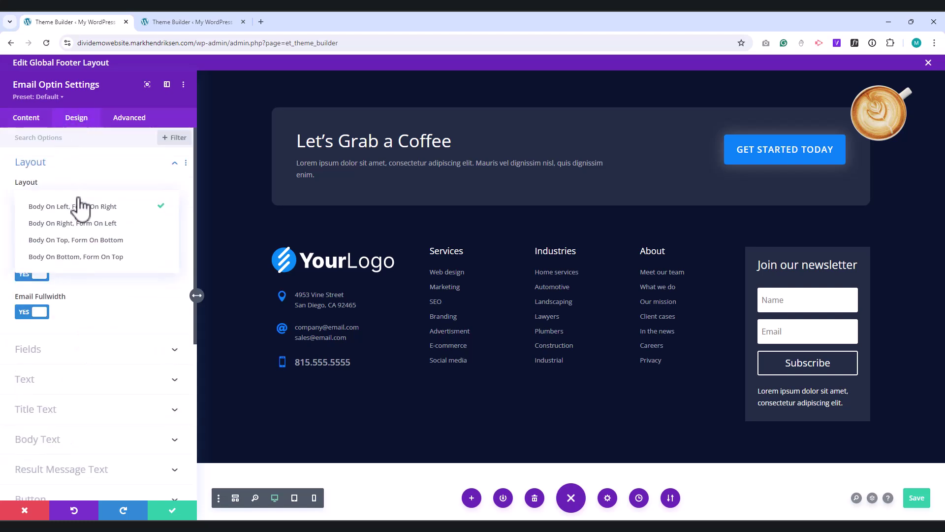
pyautogui.click(82, 239)
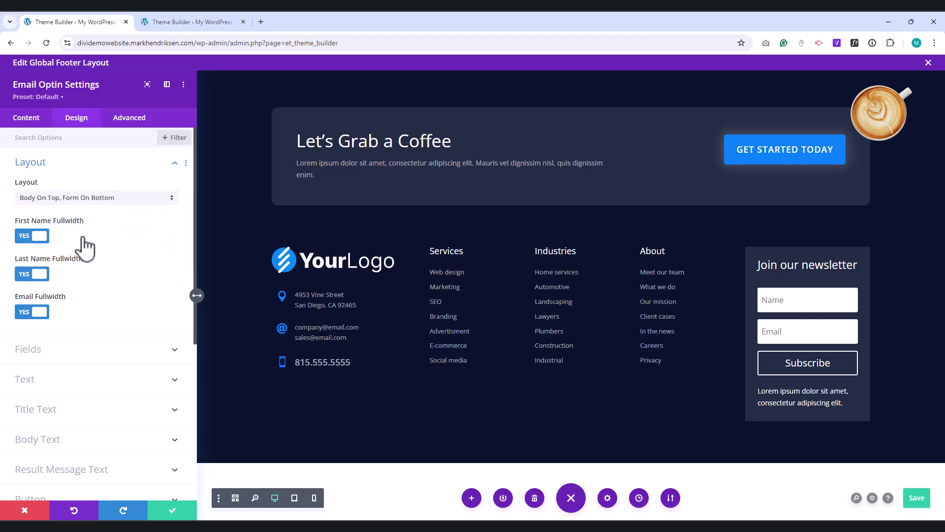
# Step: Style the form fields with black text, 10px top/bottom padding and 13px text size
pyautogui.click(36, 351)
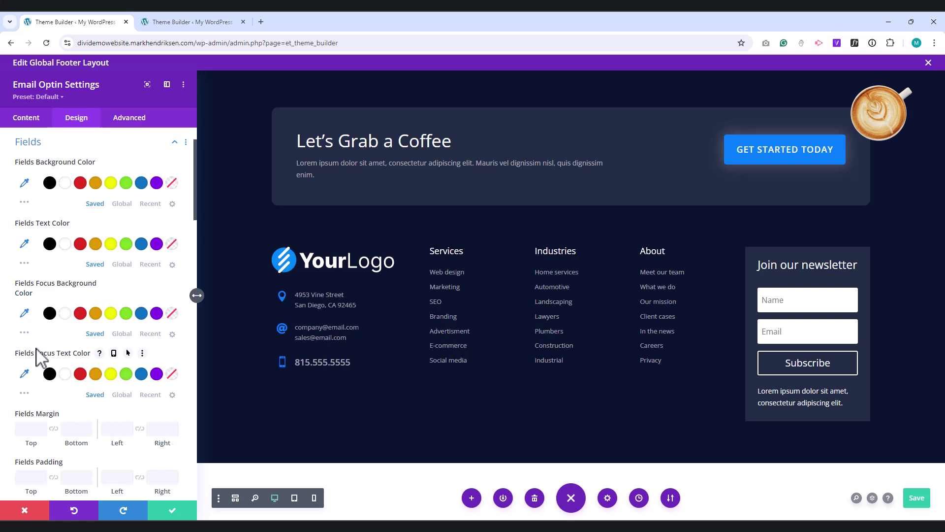
pyautogui.click(50, 243)
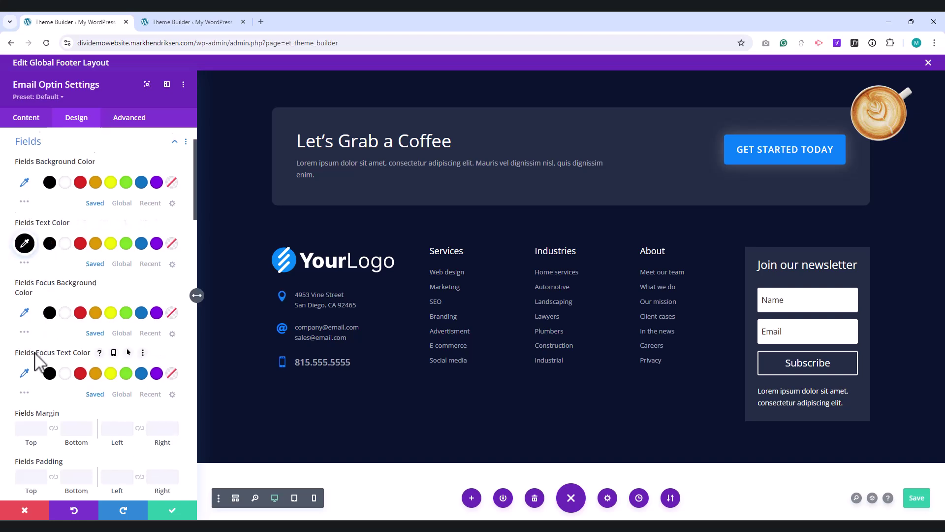
pyautogui.scroll(-2, 32, 367)
pyautogui.click(24, 379)
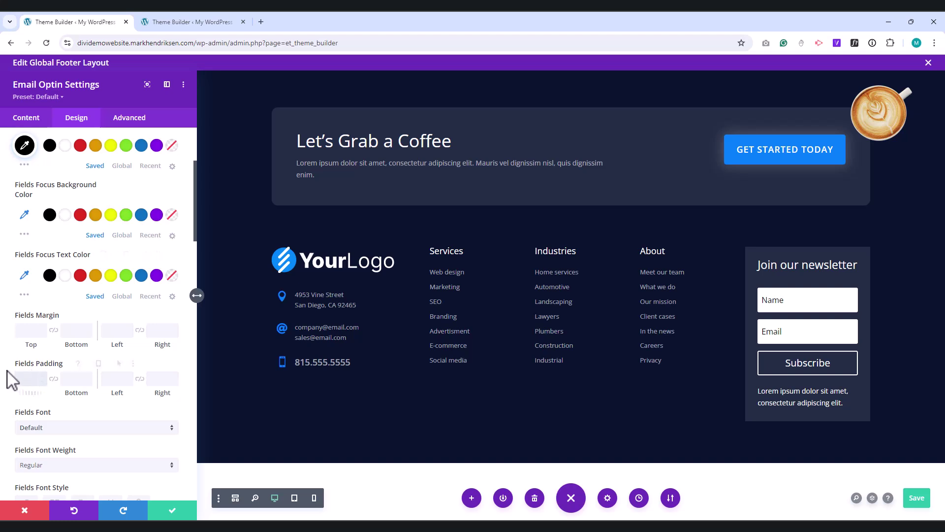
pyautogui.write('10px')
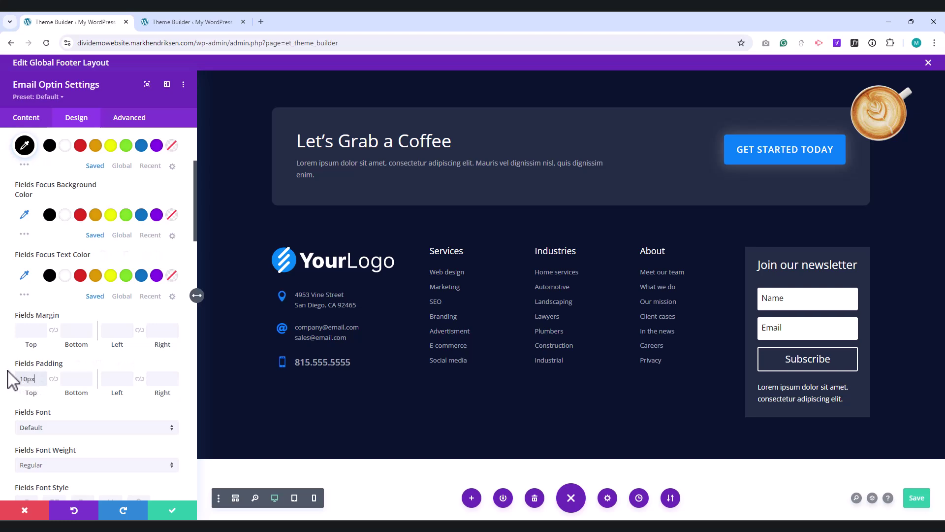
pyautogui.click(54, 378)
pyautogui.scroll(-2, 14, 384)
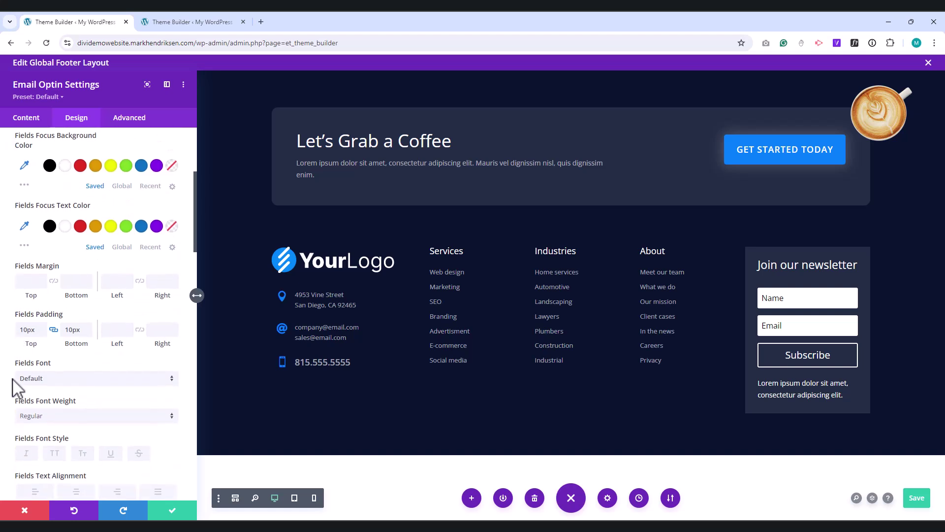
pyautogui.scroll(-2, 14, 389)
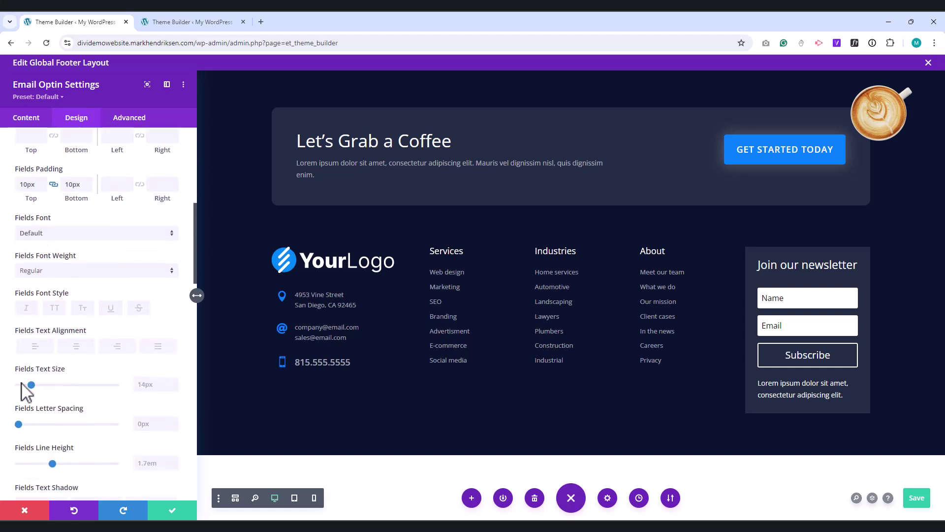
pyautogui.click(174, 385)
pyautogui.scroll(-5, 175, 385)
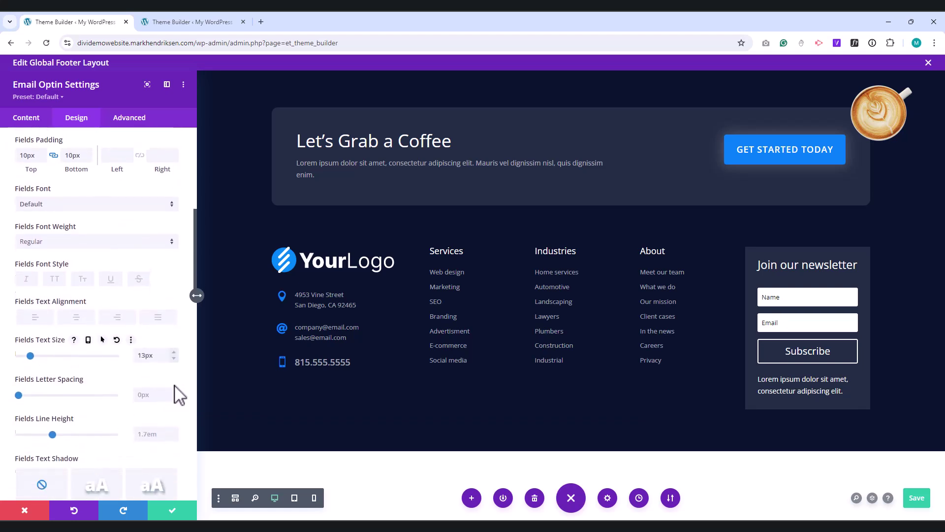
pyautogui.scroll(-7, 175, 386)
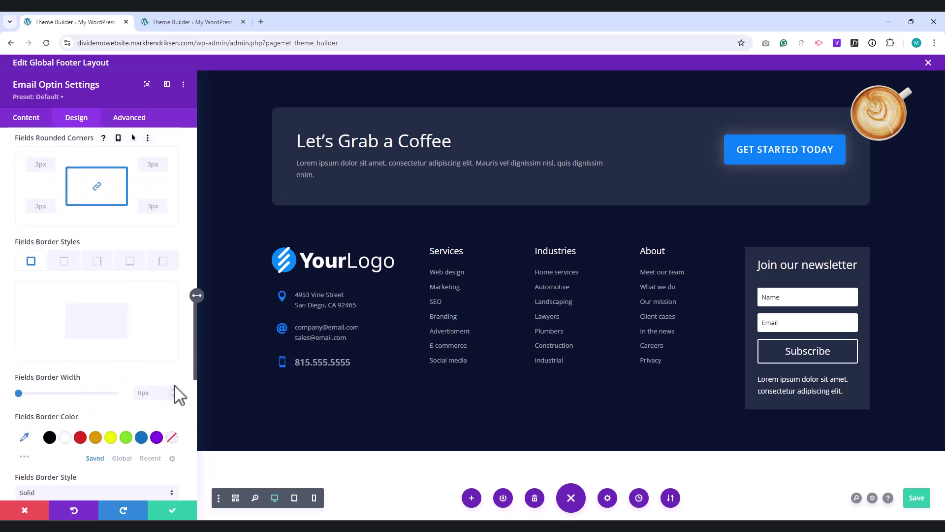
pyautogui.scroll(-3, 177, 395)
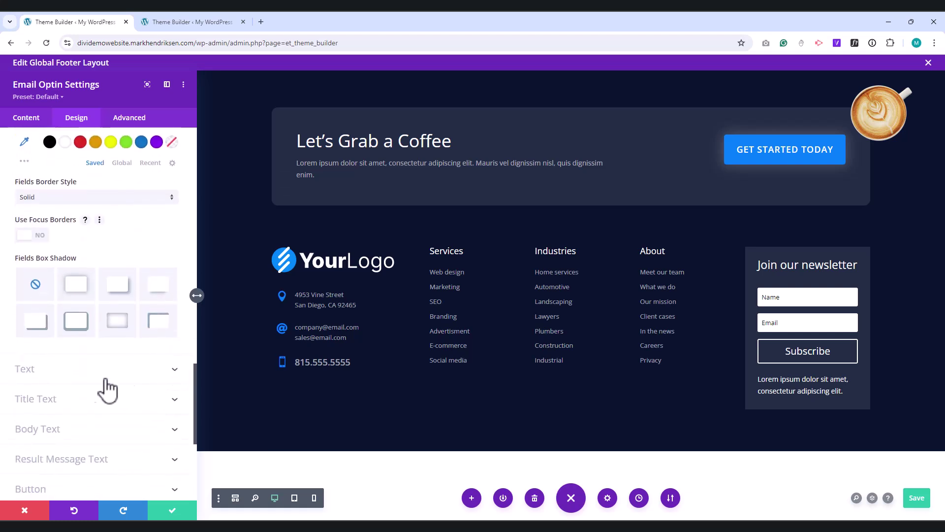
# Step: Center the body text and make it white at about 0.6 opacity, 13px, 1.5em line height
pyautogui.click(40, 400)
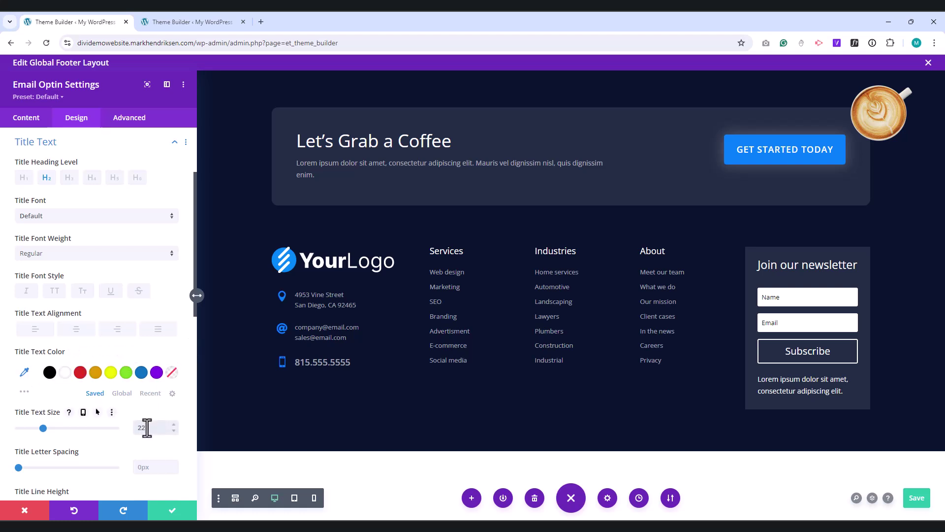
pyautogui.click(35, 142)
pyautogui.click(34, 172)
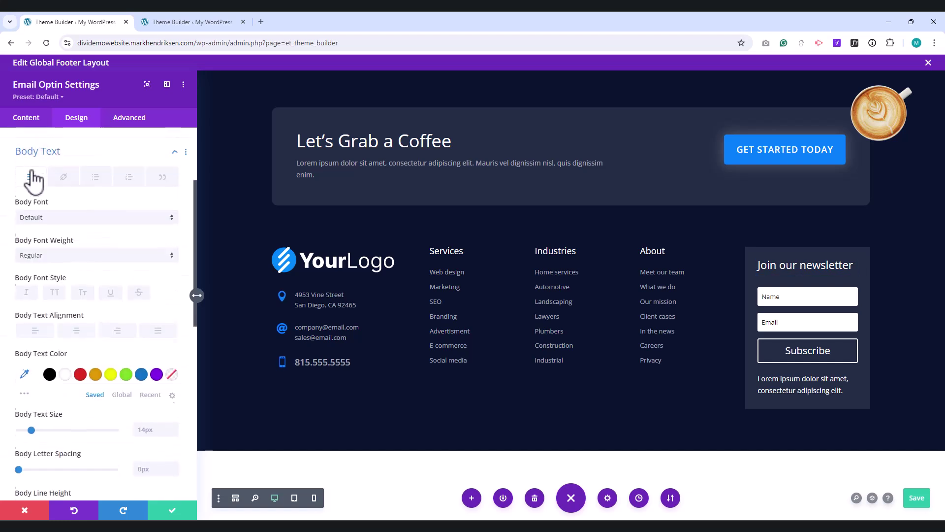
pyautogui.click(77, 323)
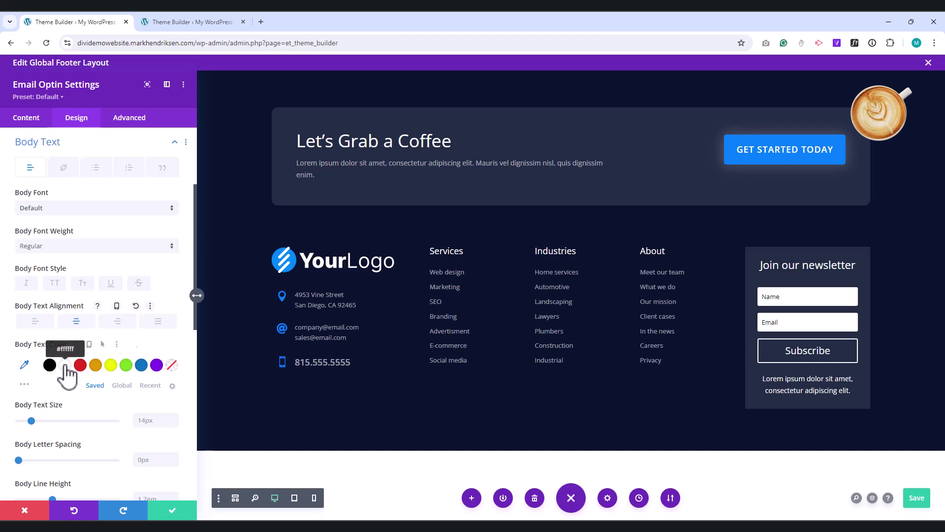
pyautogui.click(24, 366)
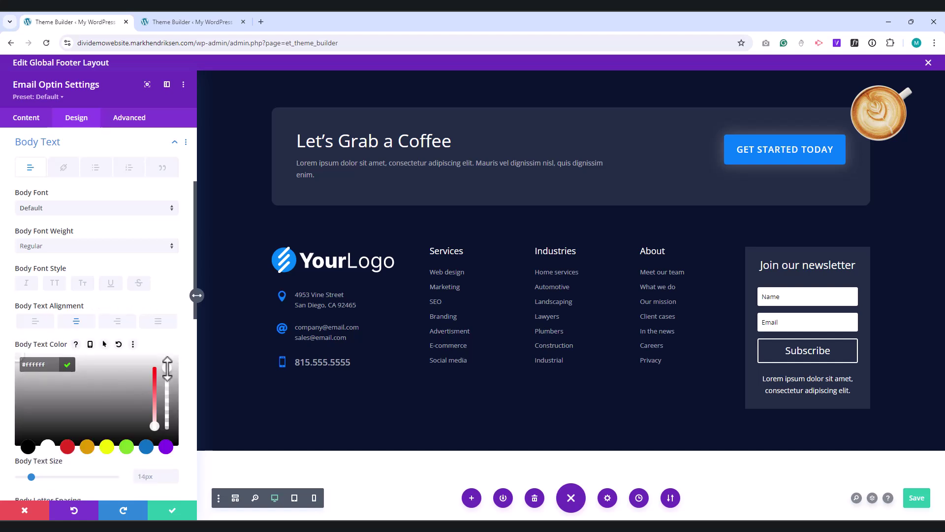
pyautogui.moveTo(168, 379)
pyautogui.mouseDown()
pyautogui.moveTo(169, 398)
pyautogui.moveTo(159, 392)
pyautogui.mouseUp()
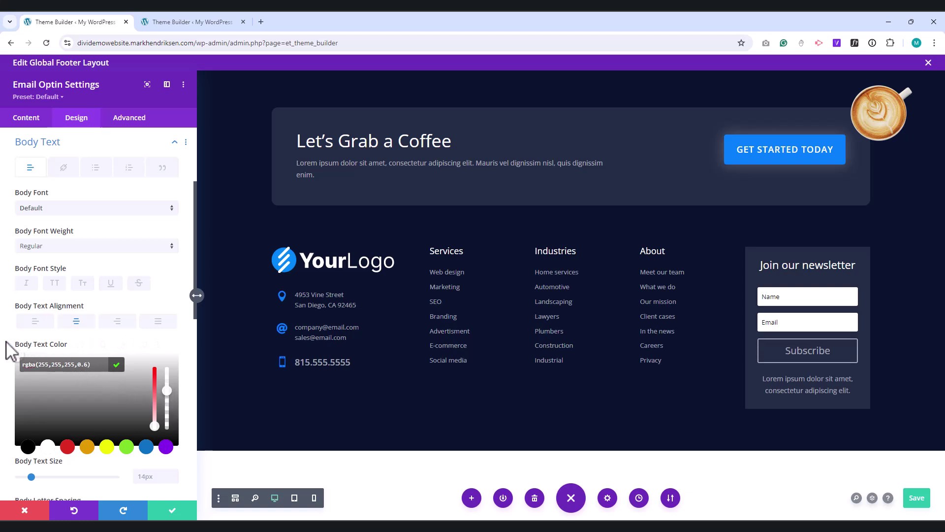
pyautogui.scroll(-3, 37, 344)
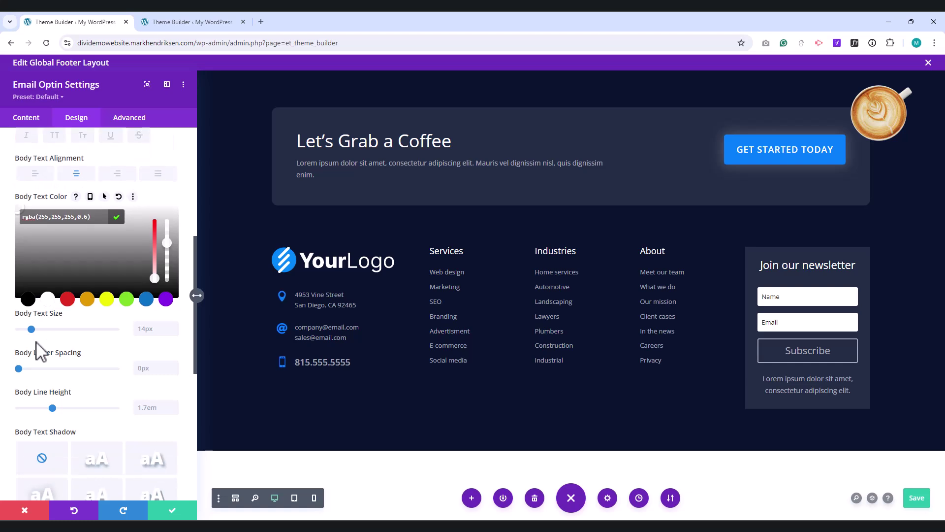
pyautogui.click(175, 332)
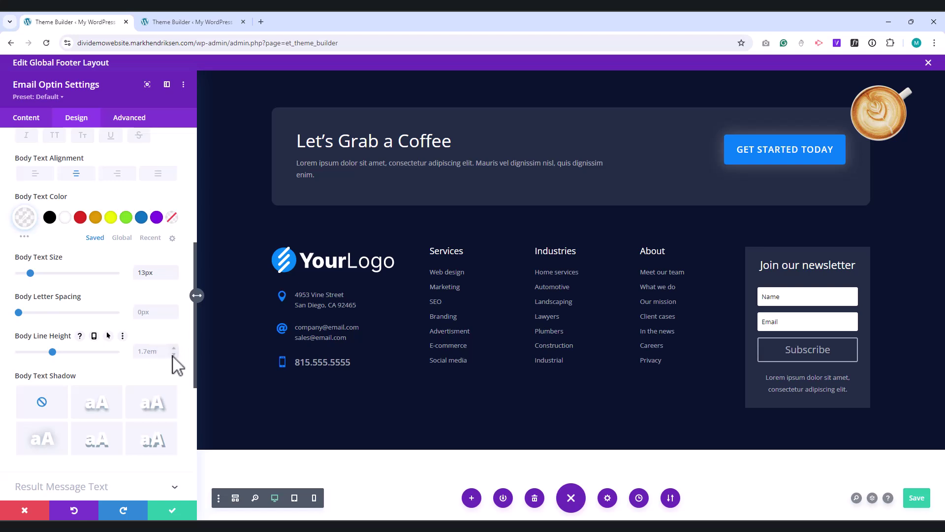
pyautogui.click(173, 354)
pyautogui.click(174, 354)
pyautogui.scroll(4, 10, 340)
# Step: Enable custom button styles with 14px white button text
pyautogui.click(44, 196)
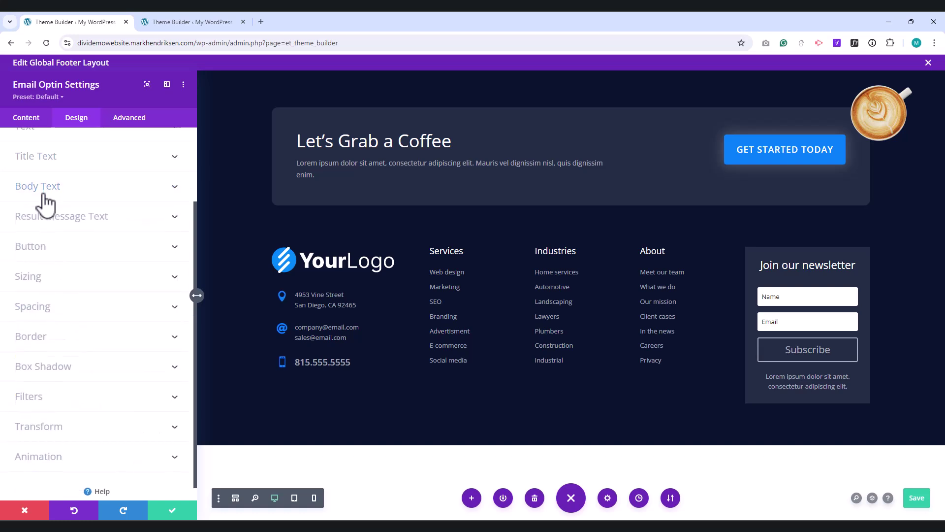
pyautogui.click(37, 246)
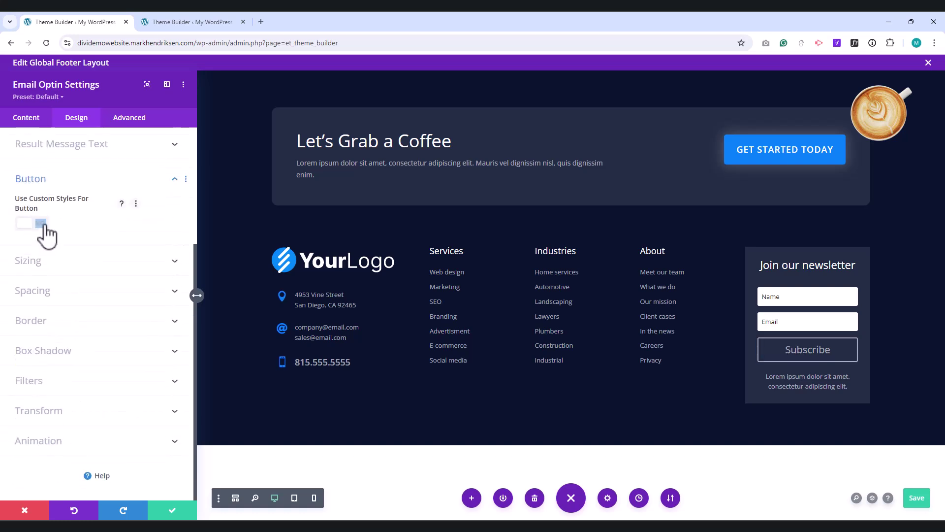
pyautogui.click(44, 225)
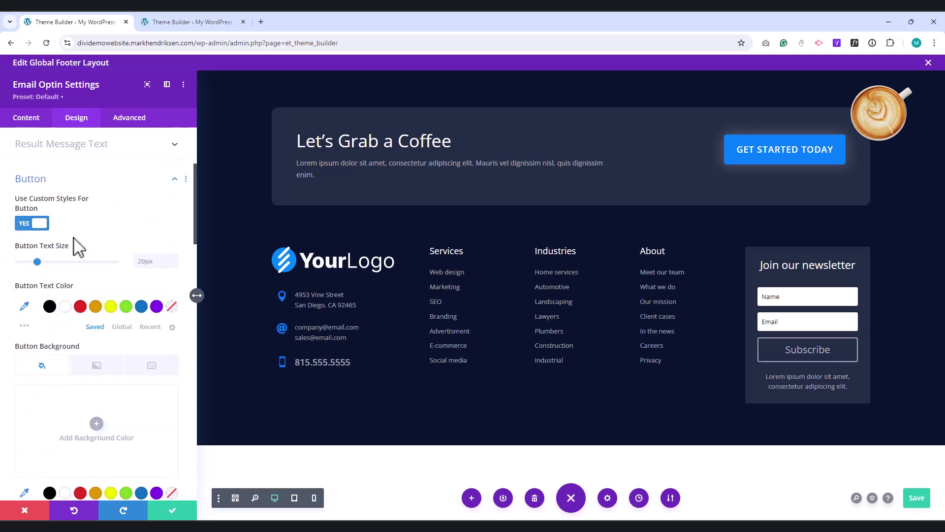
pyautogui.click(147, 263)
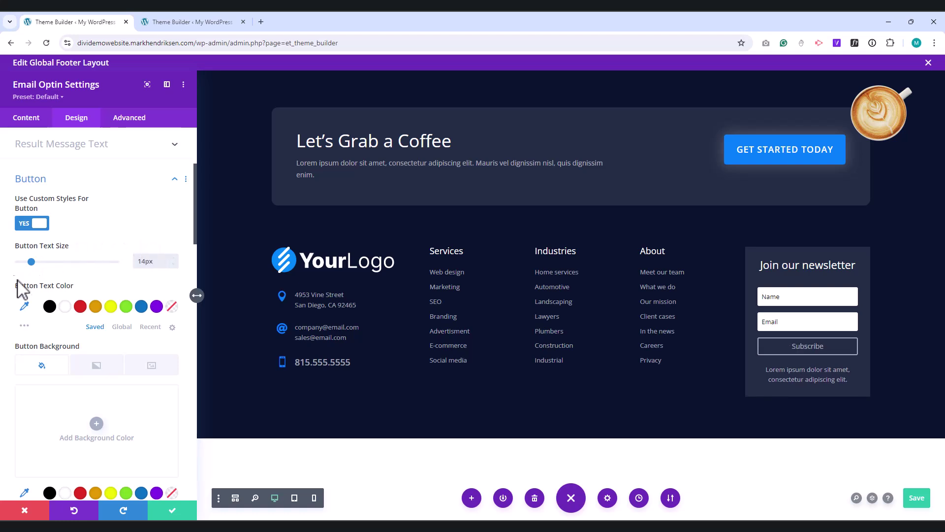
pyautogui.click(65, 306)
pyautogui.scroll(-1, 11, 298)
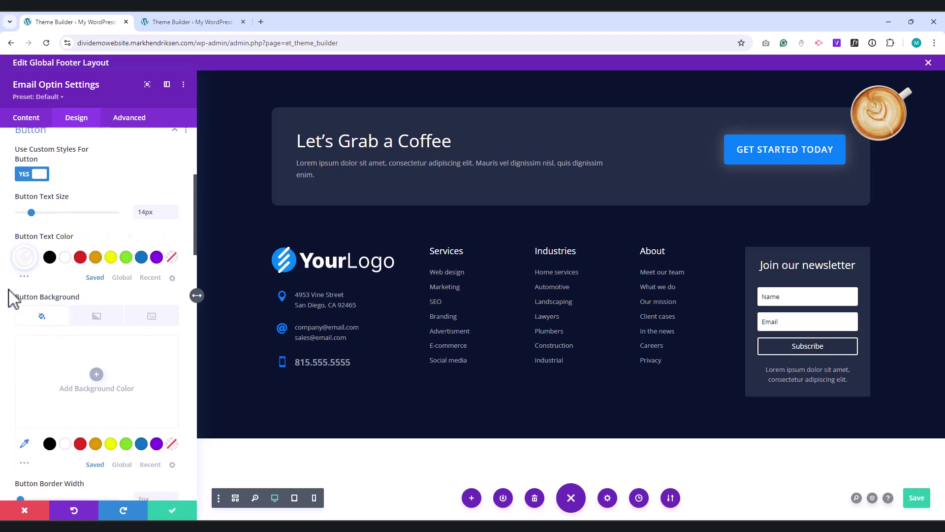
pyautogui.scroll(-1, 11, 297)
# Step: Give the button a blue background with a #0253ea hover colour and a 0px border
pyautogui.click(47, 310)
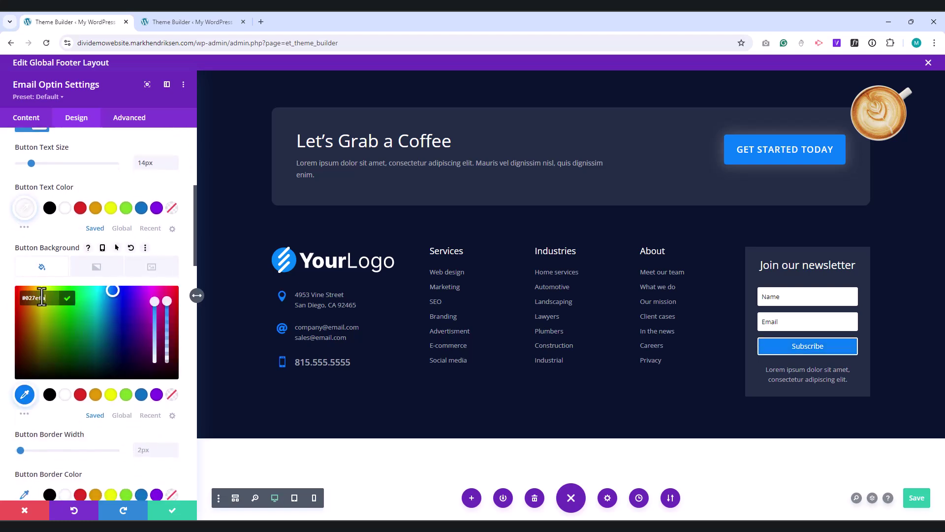
pyautogui.click(117, 247)
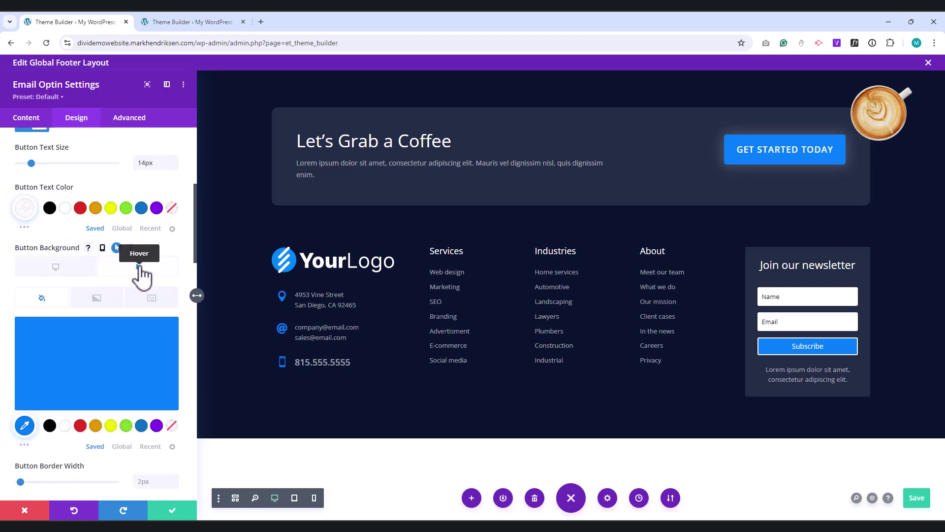
pyautogui.click(132, 270)
pyautogui.click(38, 394)
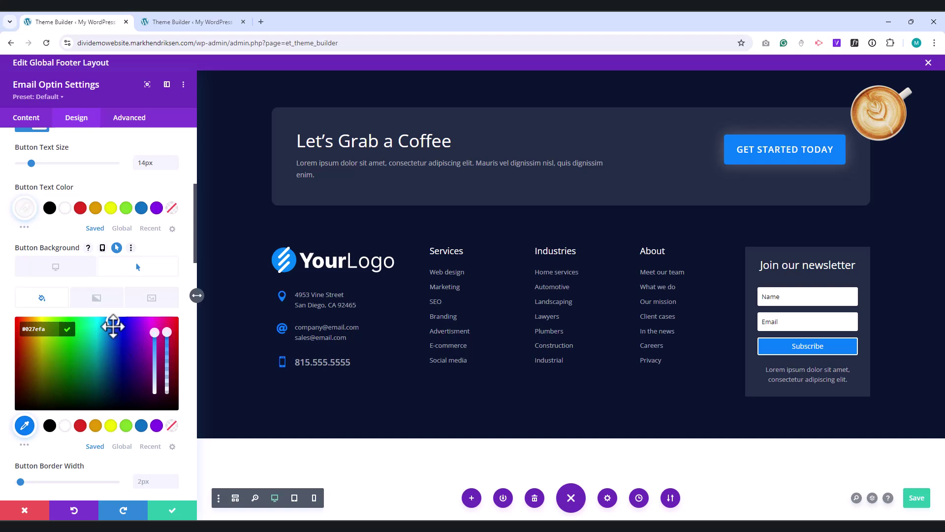
pyautogui.moveTo(113, 325); pyautogui.dragTo(116, 327)
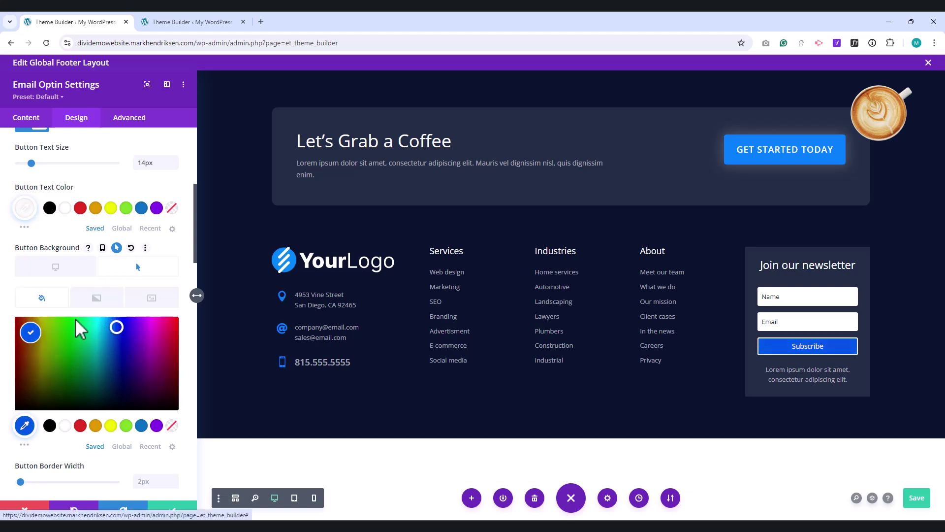
pyautogui.scroll(-3, 15, 290)
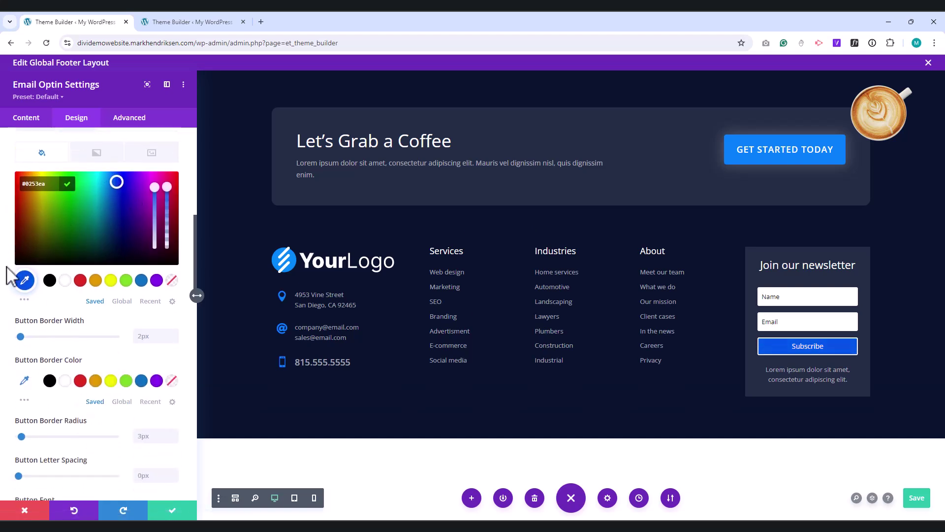
pyautogui.moveTo(20, 334); pyautogui.dragTo(17, 334)
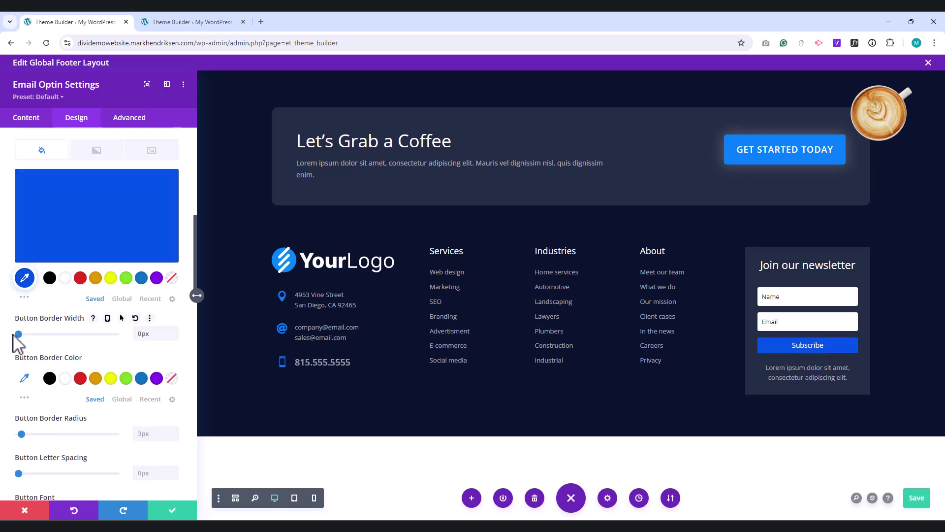
# Step: Make the button text Semi Bold and uppercase, turn the icon off, and save the optin
pyautogui.scroll(-3, 11, 347)
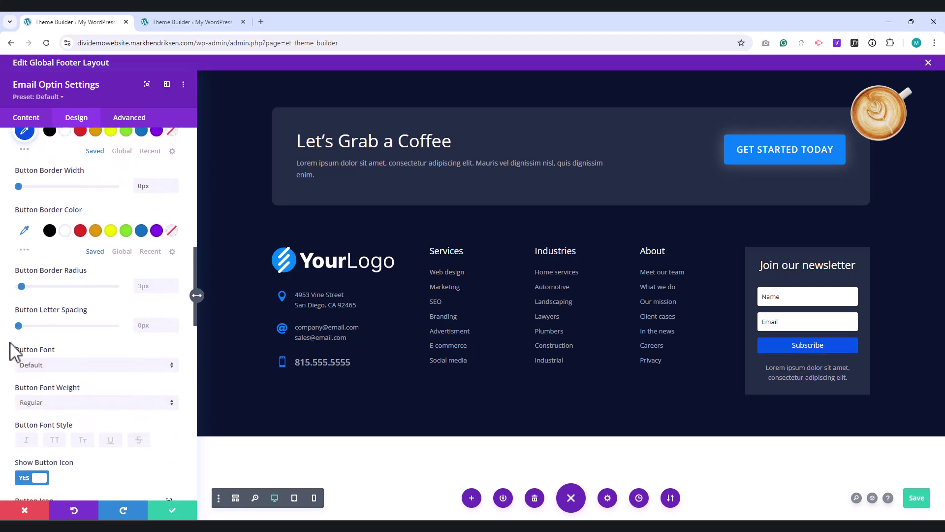
pyautogui.click(27, 404)
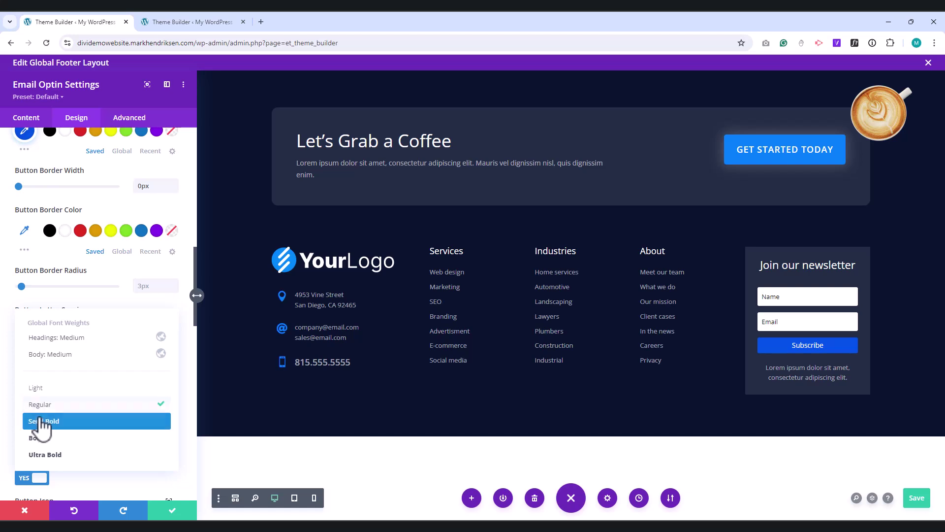
pyautogui.click(36, 423)
pyautogui.scroll(-2, 11, 391)
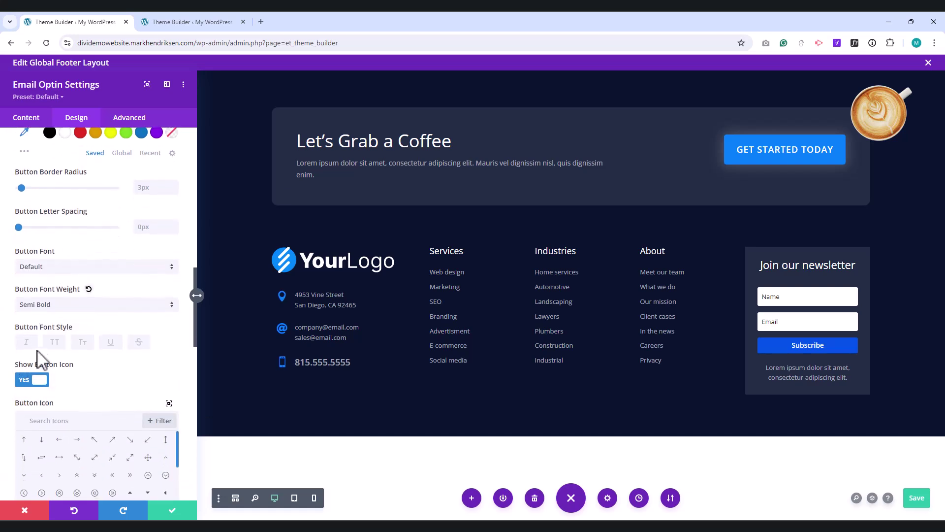
pyautogui.click(54, 341)
pyautogui.click(20, 380)
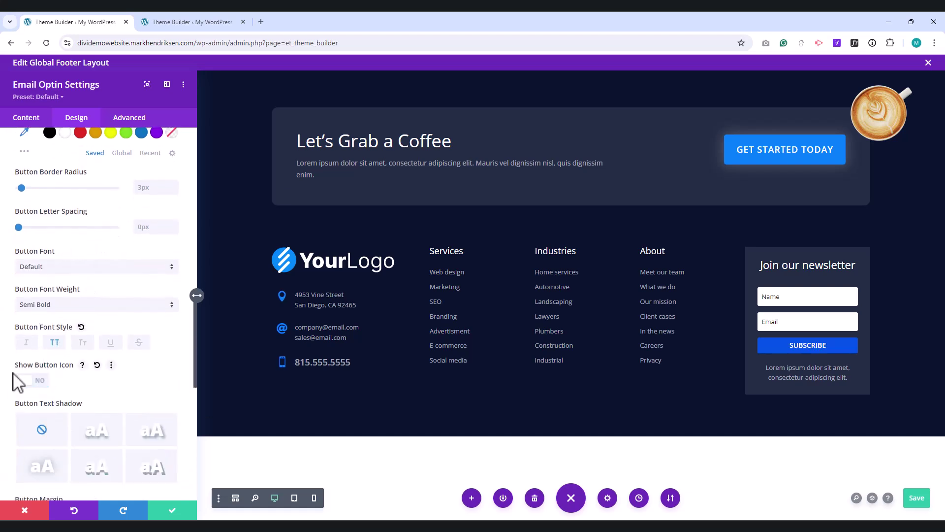
pyautogui.scroll(-6, 11, 376)
pyautogui.scroll(-3, 54, 296)
pyautogui.click(30, 373)
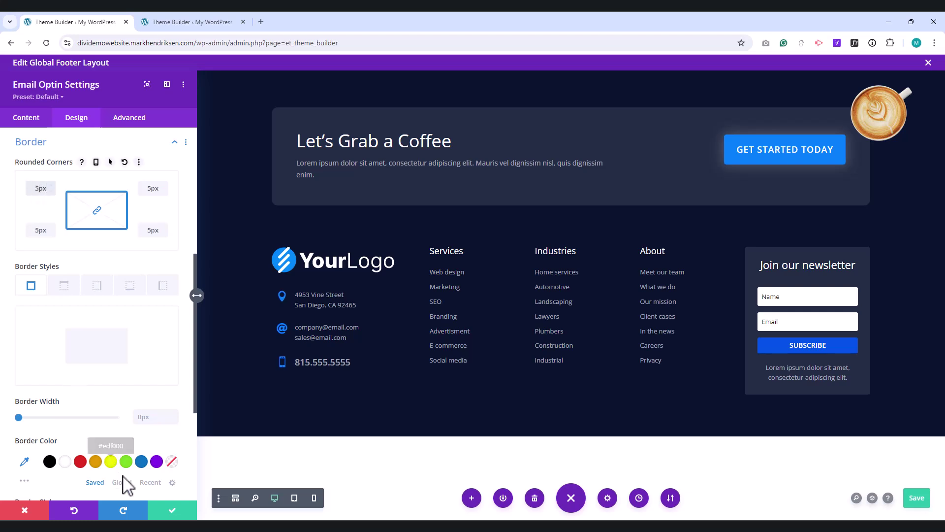
pyautogui.click(170, 511)
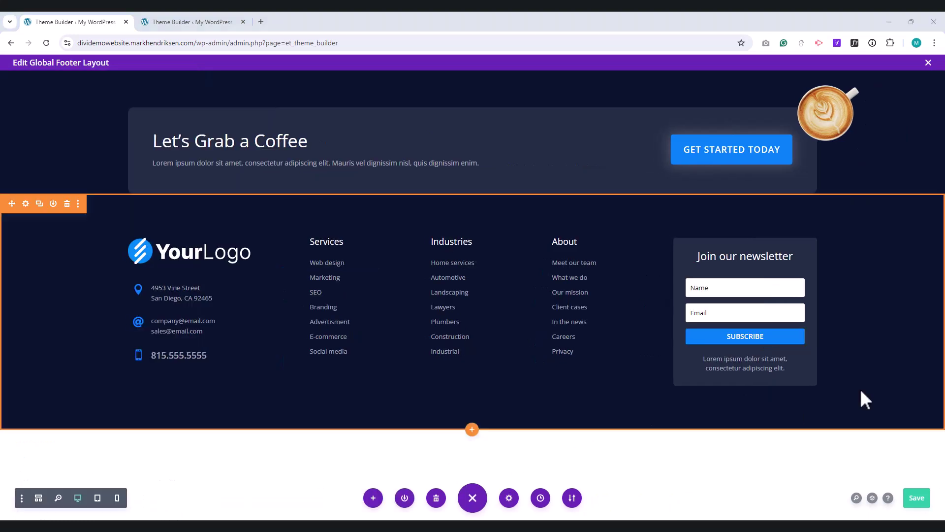
# Step: Add a regular section below the footer with the dark navy background colour
pyautogui.click(472, 429)
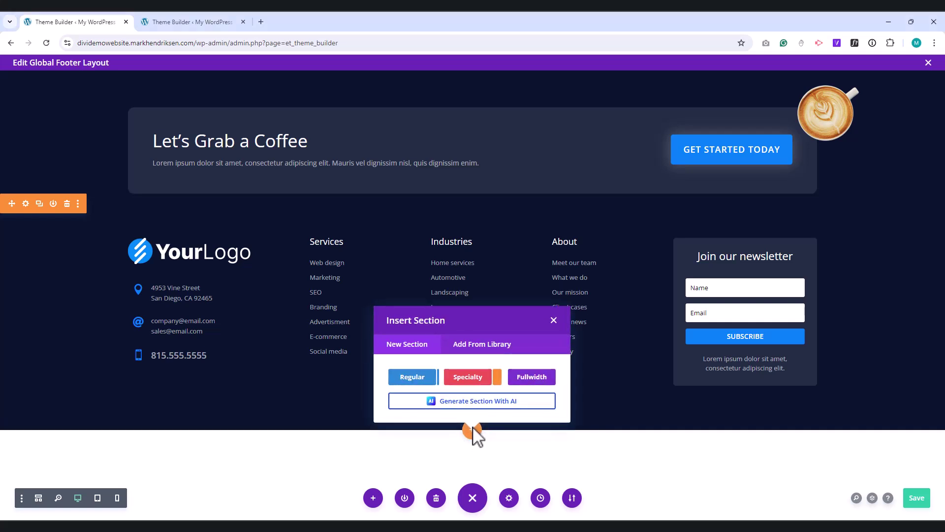
pyautogui.click(411, 380)
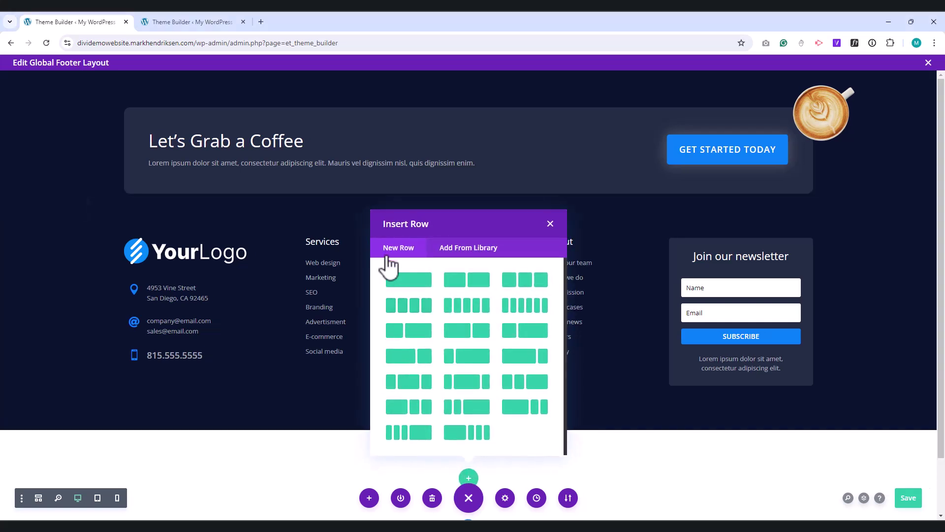
pyautogui.click(550, 224)
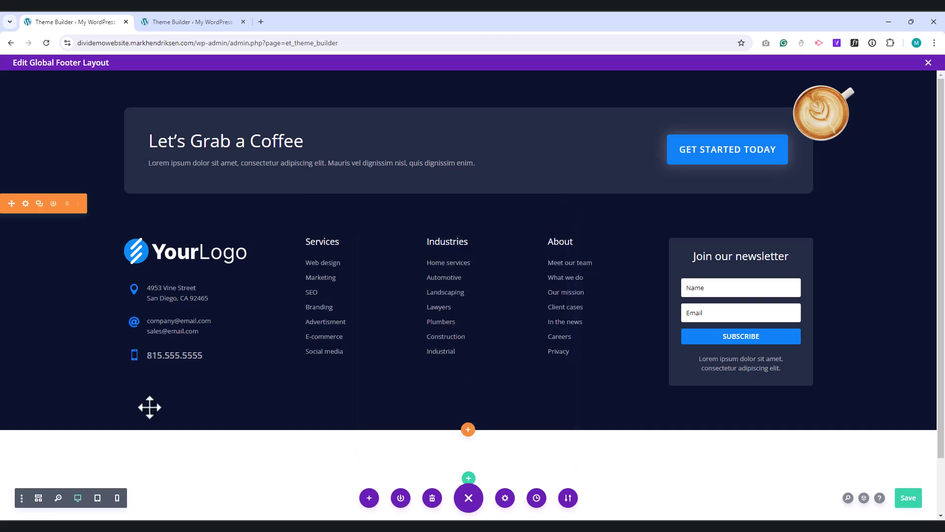
pyautogui.click(24, 440)
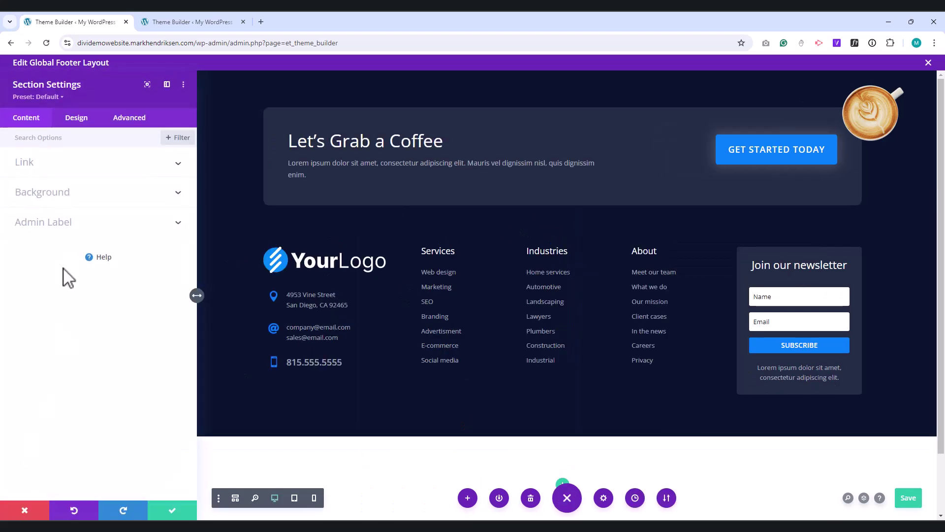
pyautogui.click(54, 196)
pyautogui.click(57, 291)
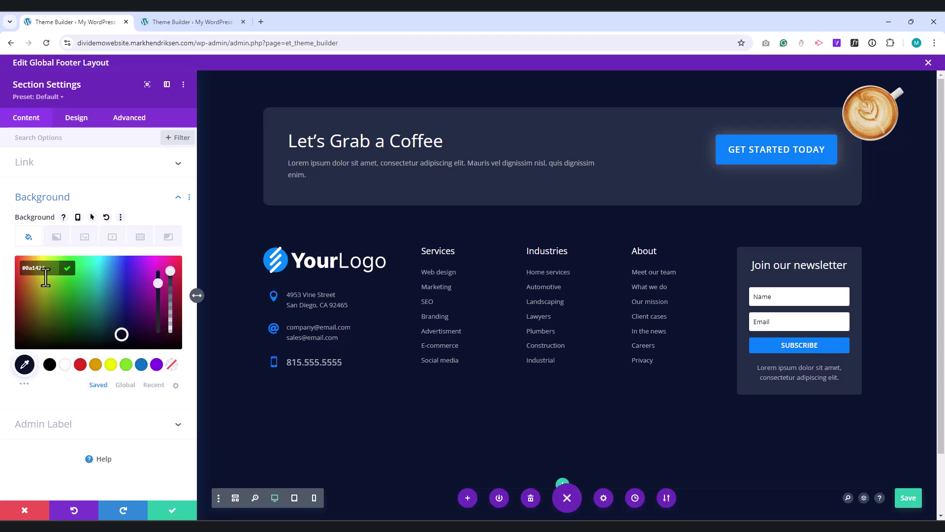
# Step: Set the section's top and bottom padding to 0px and save it
pyautogui.click(76, 118)
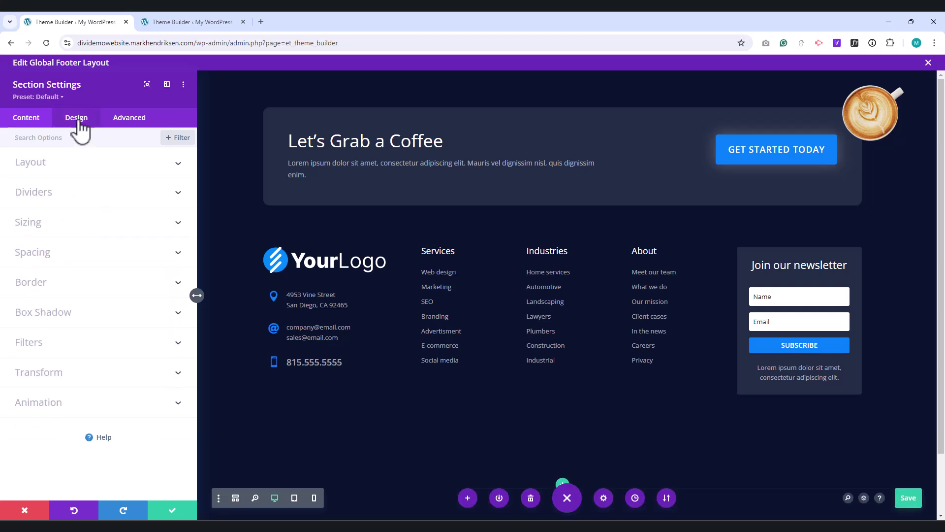
pyautogui.click(34, 247)
pyautogui.write('0')
pyautogui.click(52, 273)
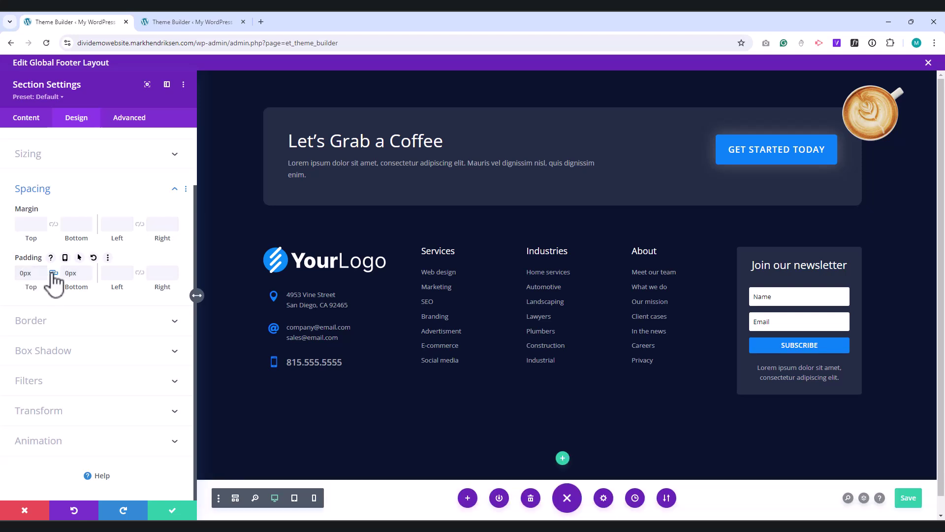
pyautogui.click(172, 511)
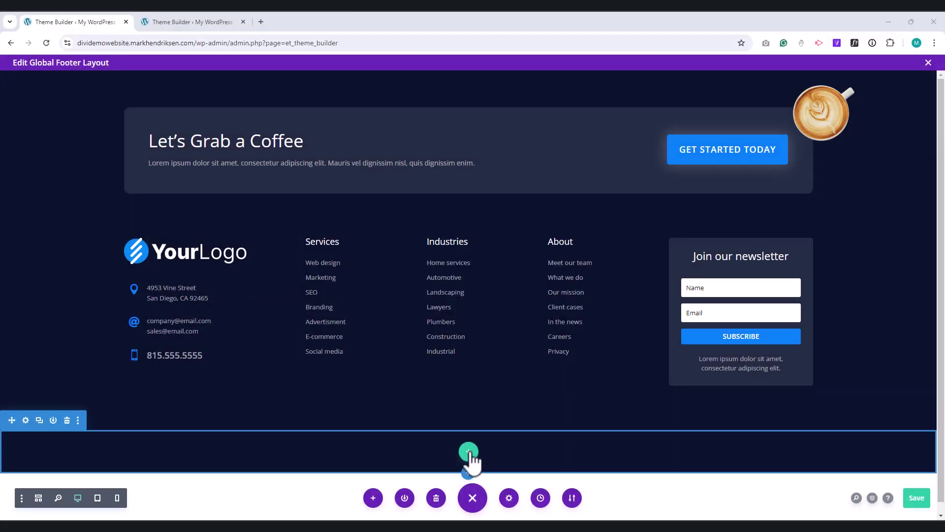
pyautogui.click(469, 453)
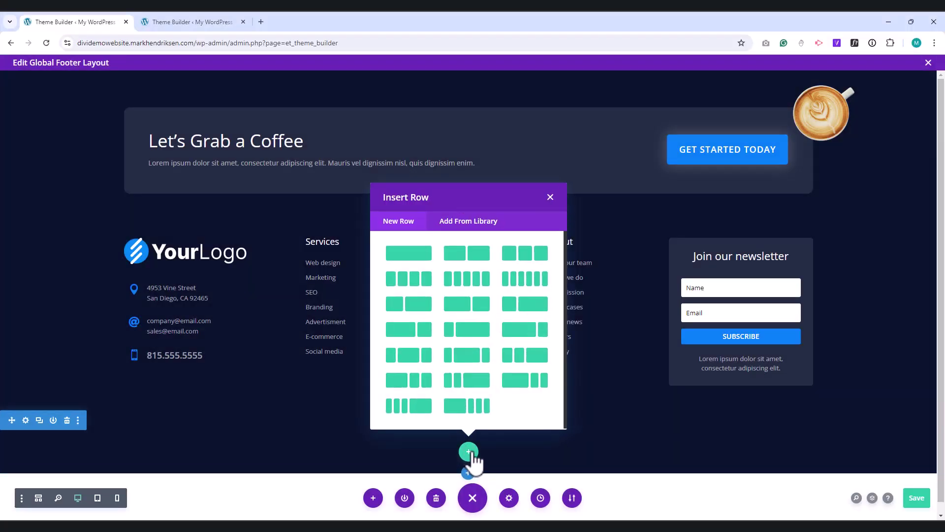
# Step: Add a two-column row and give it 10px top and 30px bottom padding
pyautogui.click(458, 256)
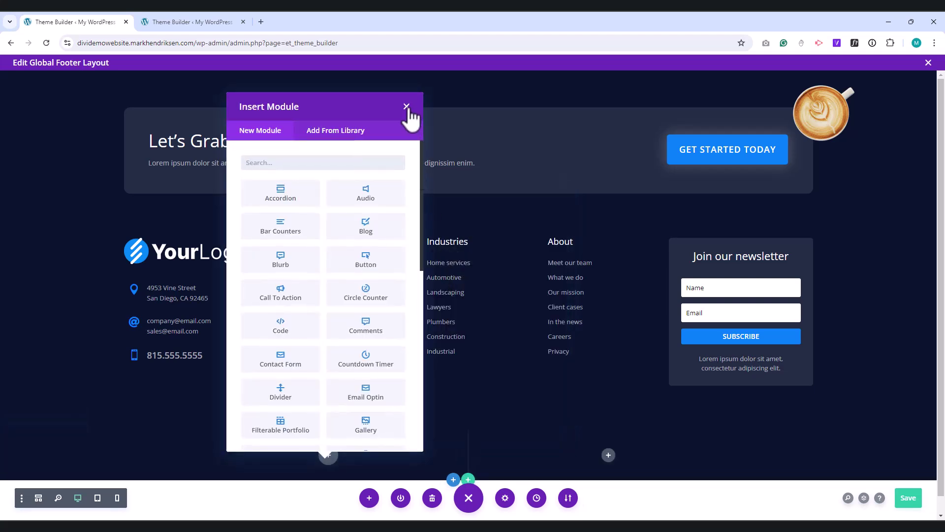
pyautogui.click(407, 107)
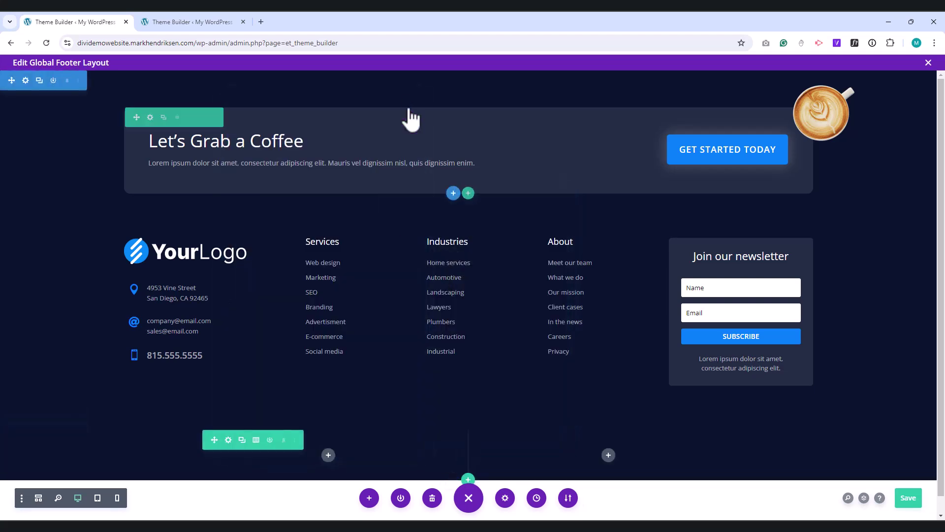
pyautogui.click(228, 440)
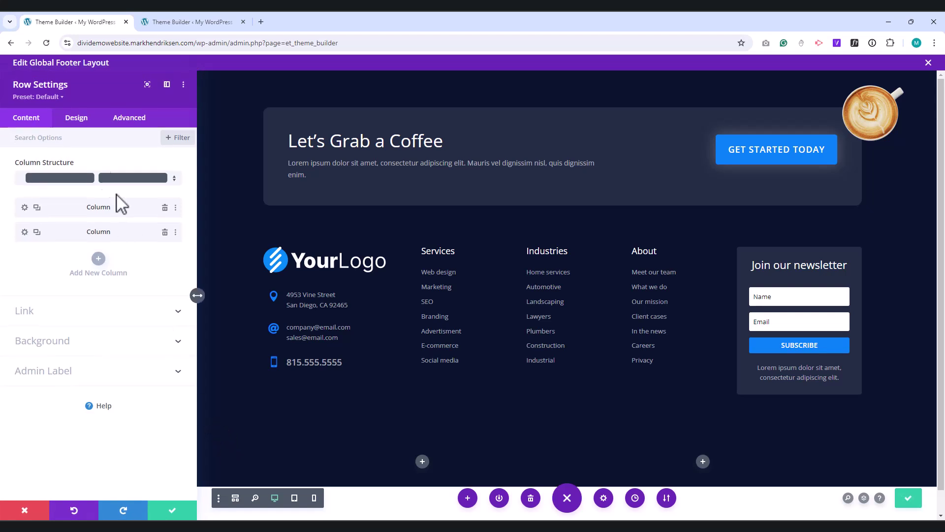
pyautogui.click(75, 119)
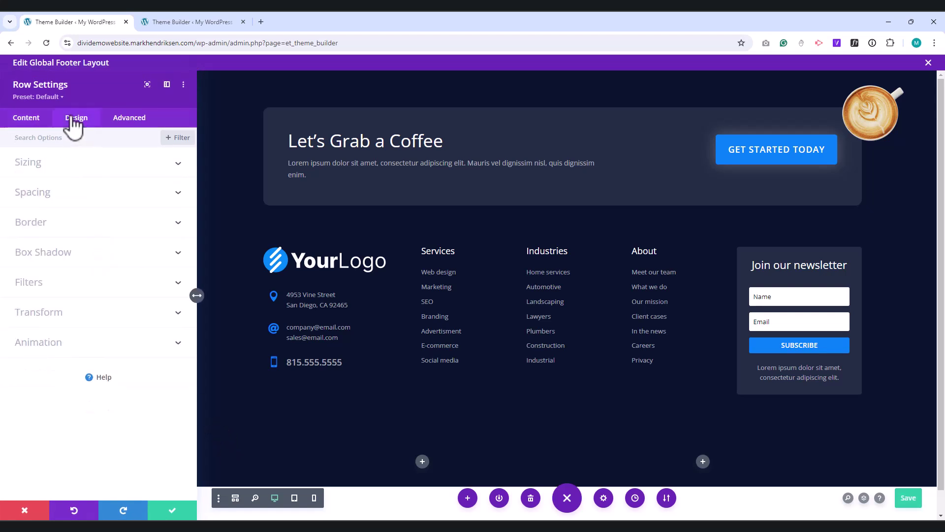
pyautogui.click(47, 163)
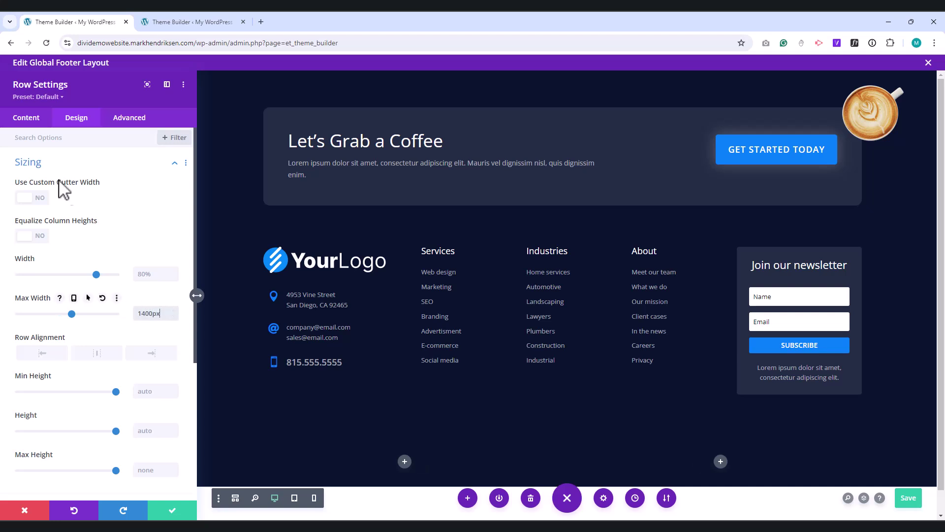
pyautogui.click(28, 162)
pyautogui.click(37, 202)
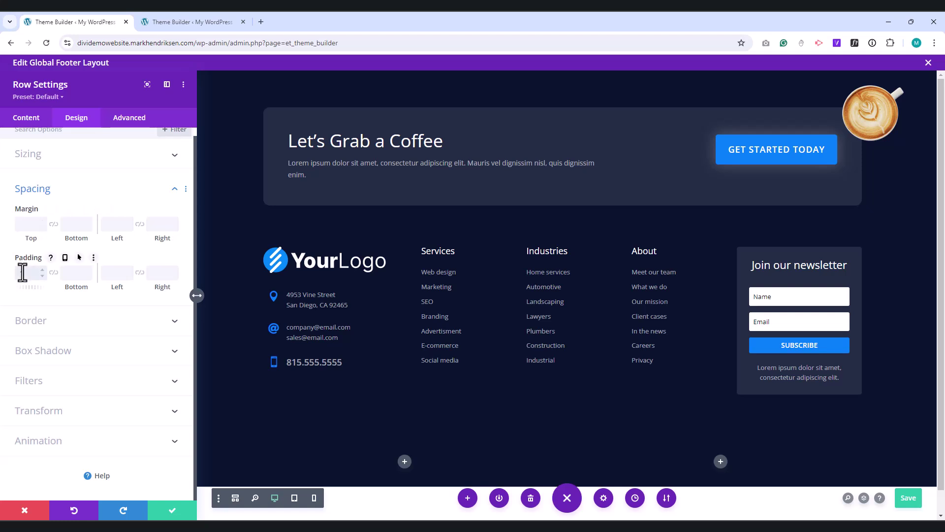
pyautogui.write('10')
pyautogui.click(73, 272)
pyautogui.write('3')
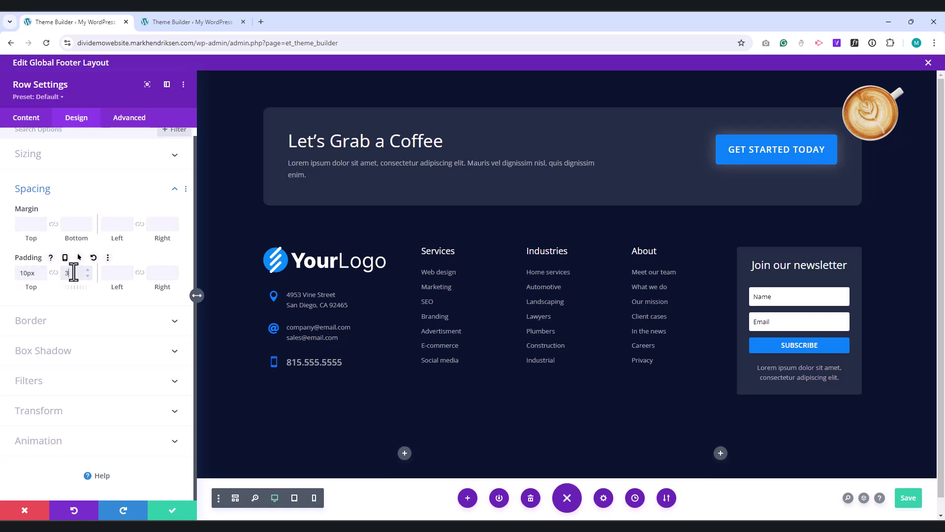
pyautogui.write('0')
# Step: Set the row padding per device, with 10px top padding on tablet
pyautogui.click(64, 257)
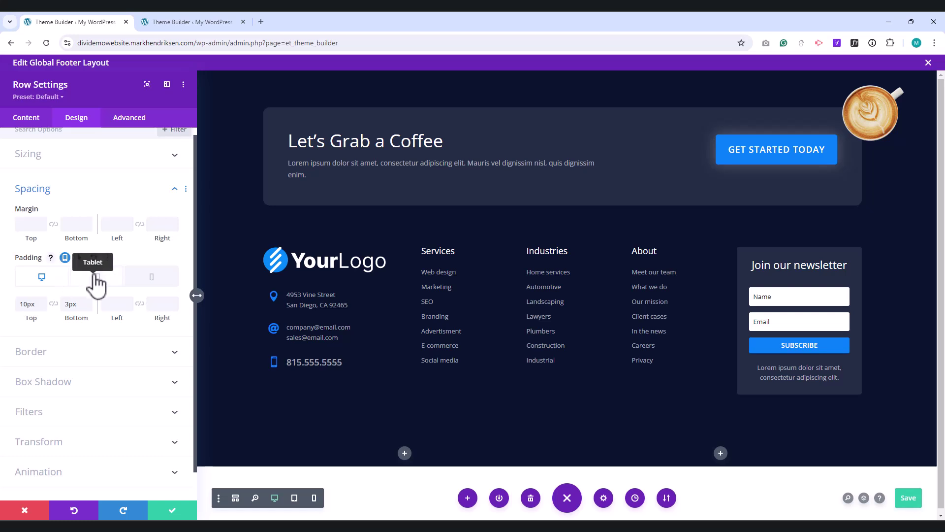
pyautogui.click(83, 277)
pyautogui.click(27, 305)
pyautogui.write('10')
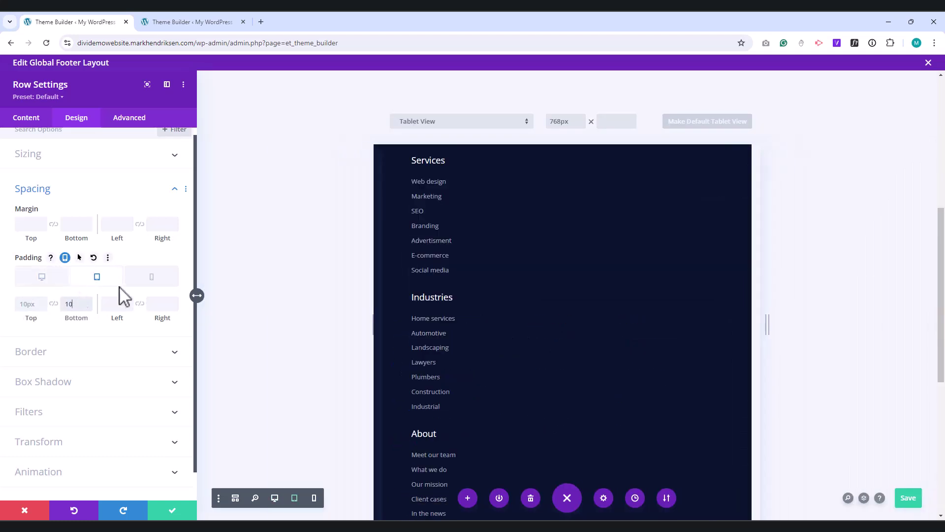
pyautogui.click(151, 277)
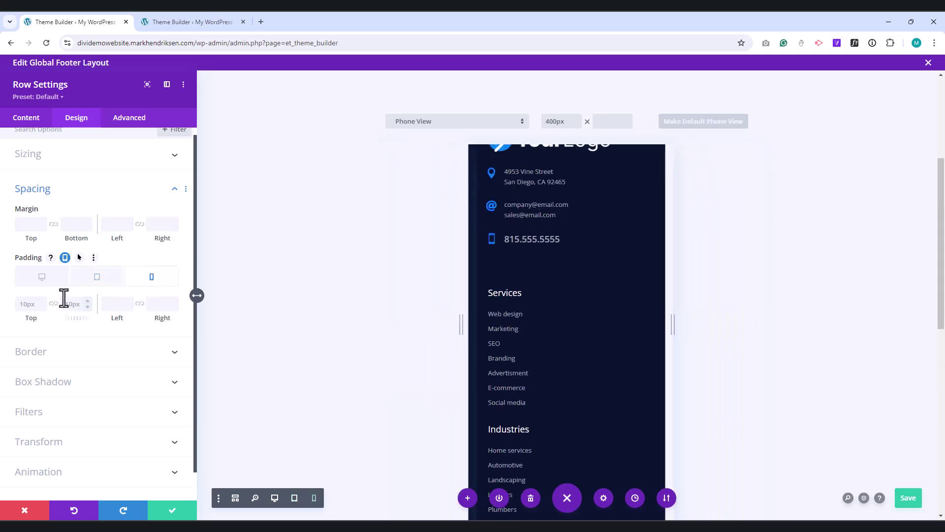
pyautogui.click(43, 277)
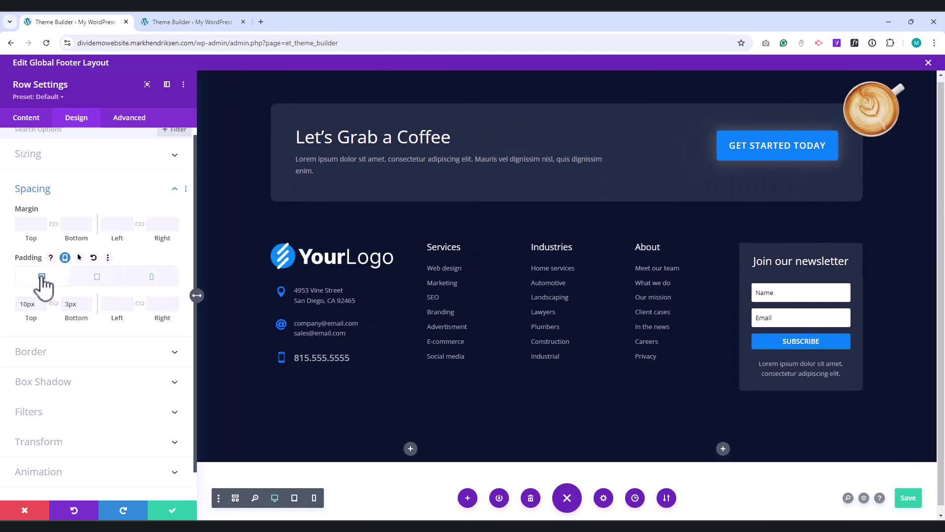
# Step: Add a 1px top-only border in white at about 0.2 opacity
pyautogui.click(31, 352)
pyautogui.click(64, 286)
pyautogui.click(173, 415)
pyautogui.scroll(-2, 165, 394)
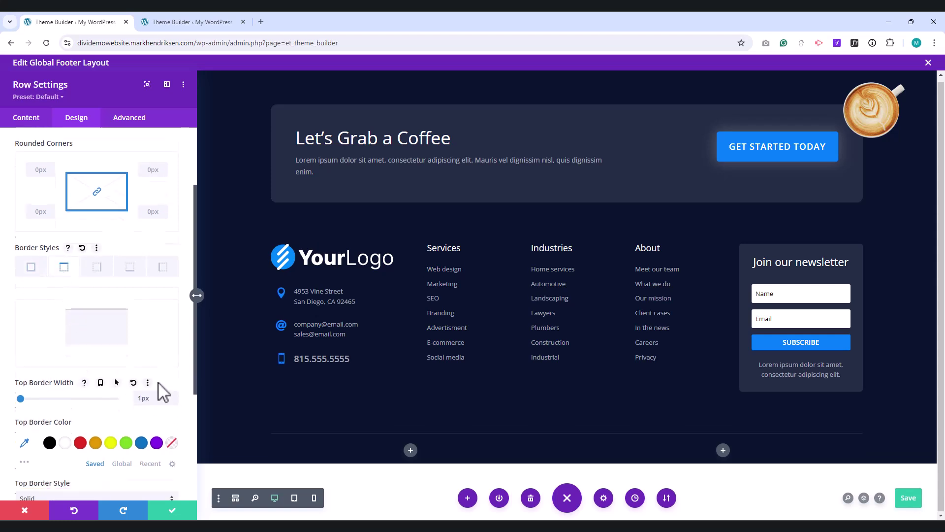
pyautogui.click(65, 364)
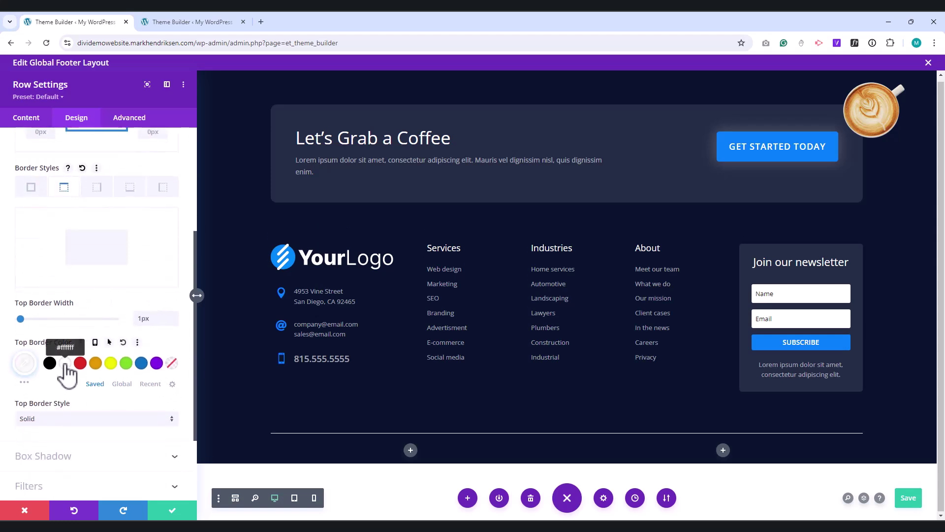
pyautogui.click(24, 364)
pyautogui.moveTo(166, 367); pyautogui.dragTo(172, 429)
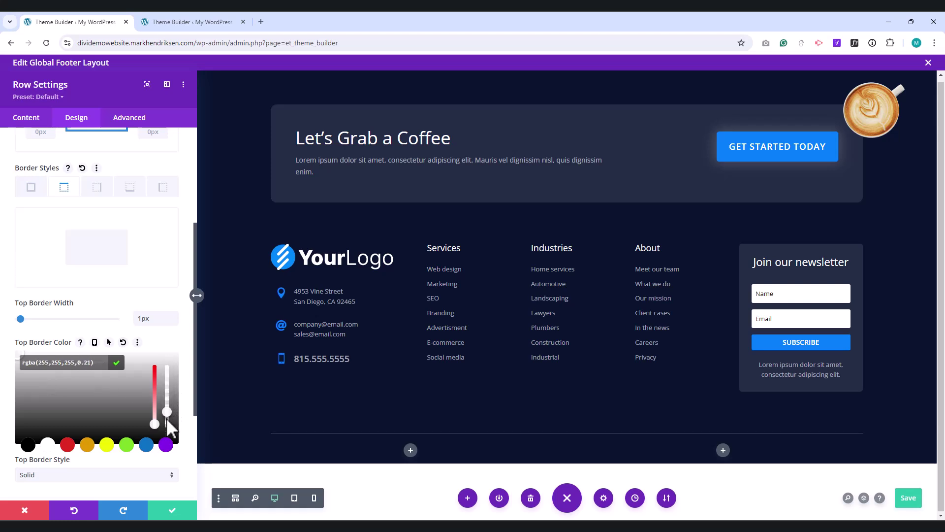
pyautogui.click(20, 121)
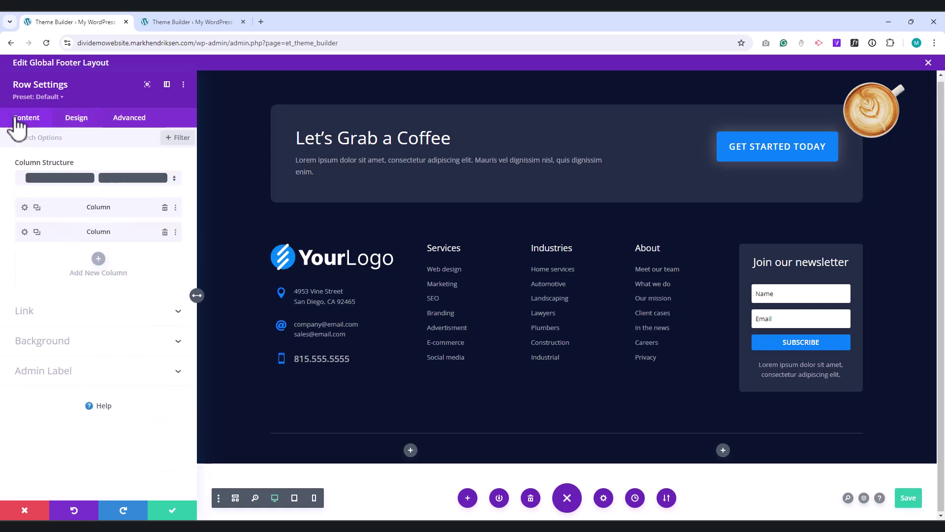
# Step: Paste 'margin-bottom: 15px;' into the first column's Main Element custom CSS and save
pyautogui.click(24, 208)
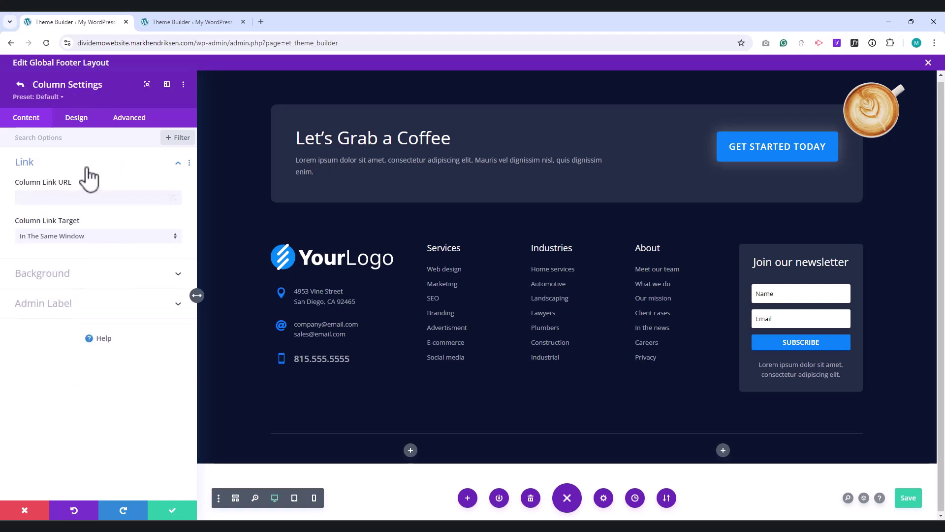
pyautogui.click(126, 122)
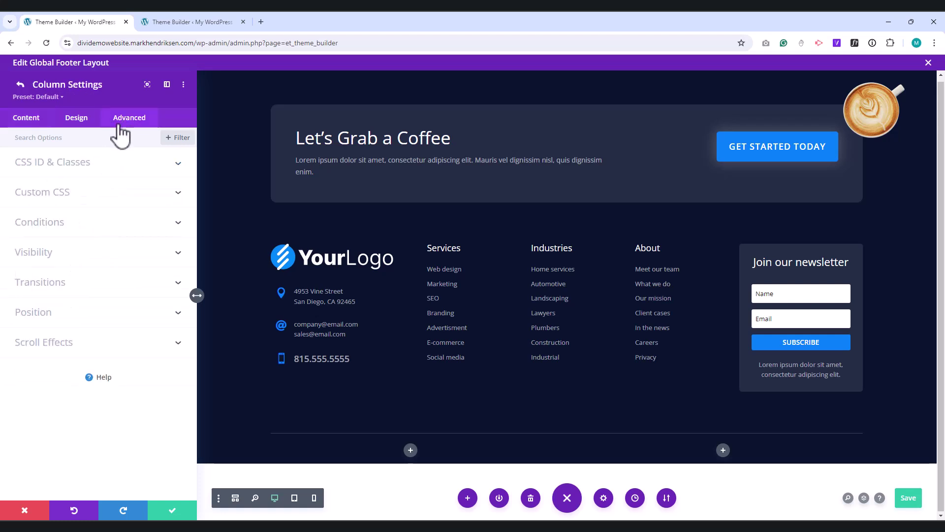
pyautogui.click(63, 193)
pyautogui.click(157, 174)
pyautogui.click(44, 361)
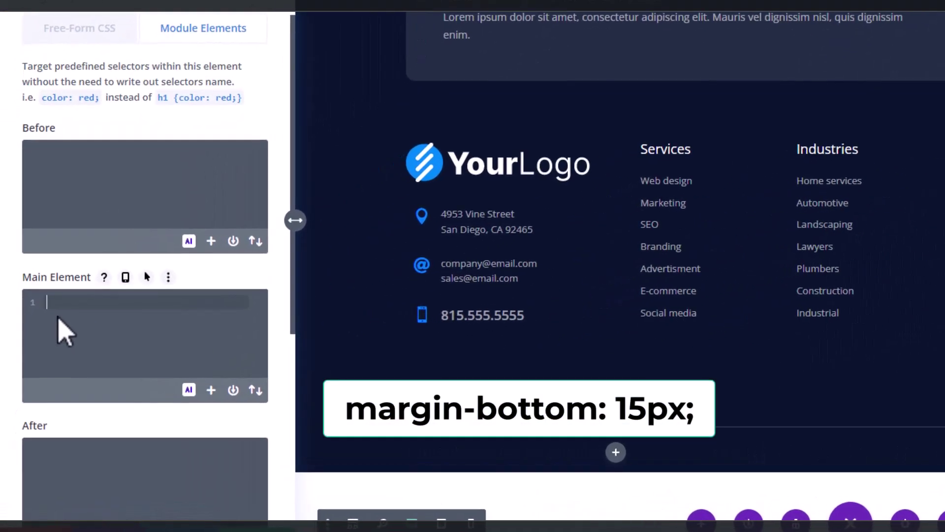
pyautogui.write('margin-bottom: 15px;')
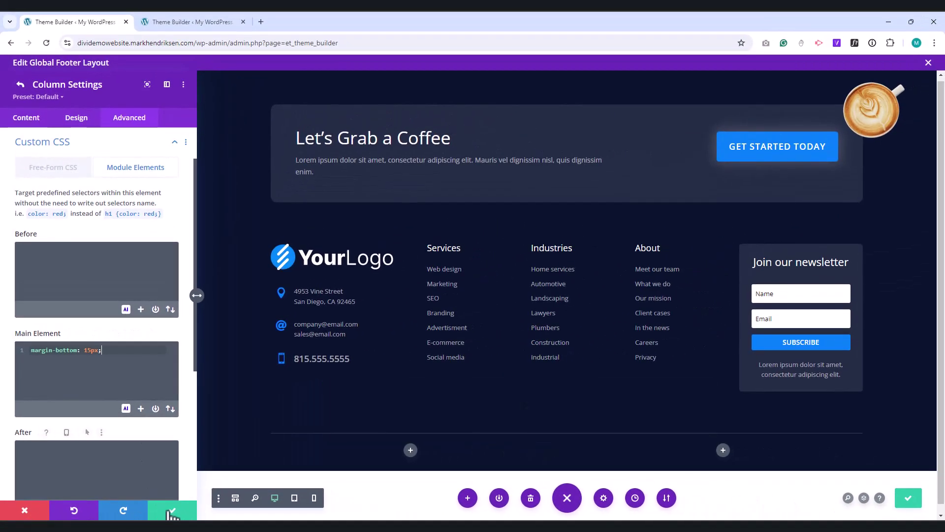
pyautogui.click(172, 514)
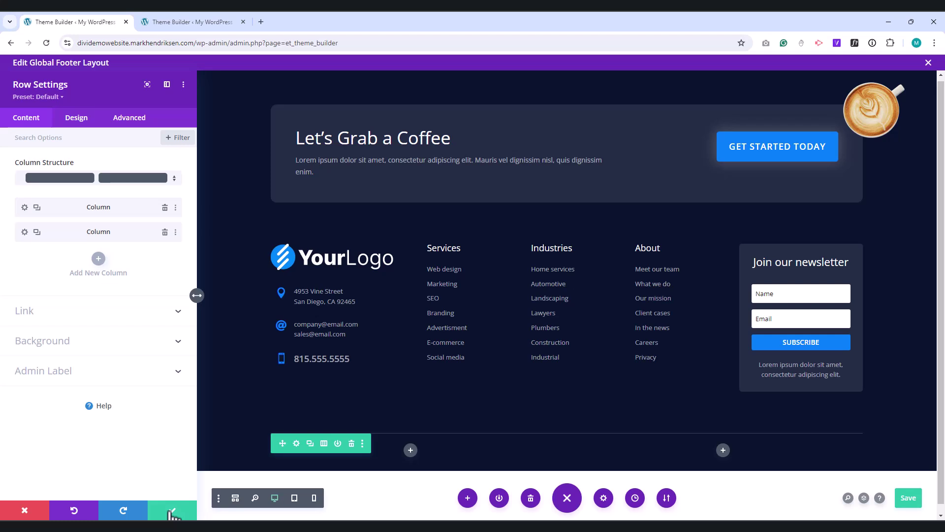
# Step: Insert a Text module in the left bottom column containing the pasted copyright notice
pyautogui.click(173, 515)
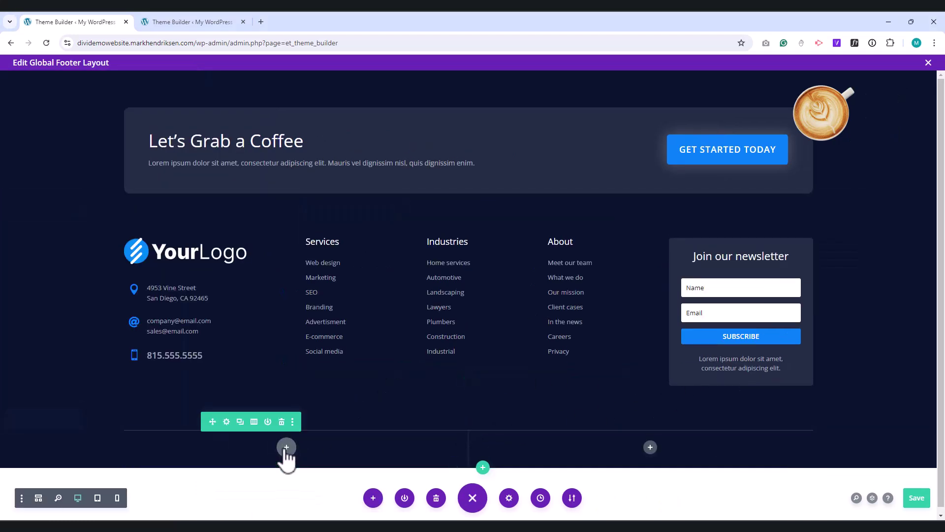
pyautogui.click(287, 448)
pyautogui.write('te')
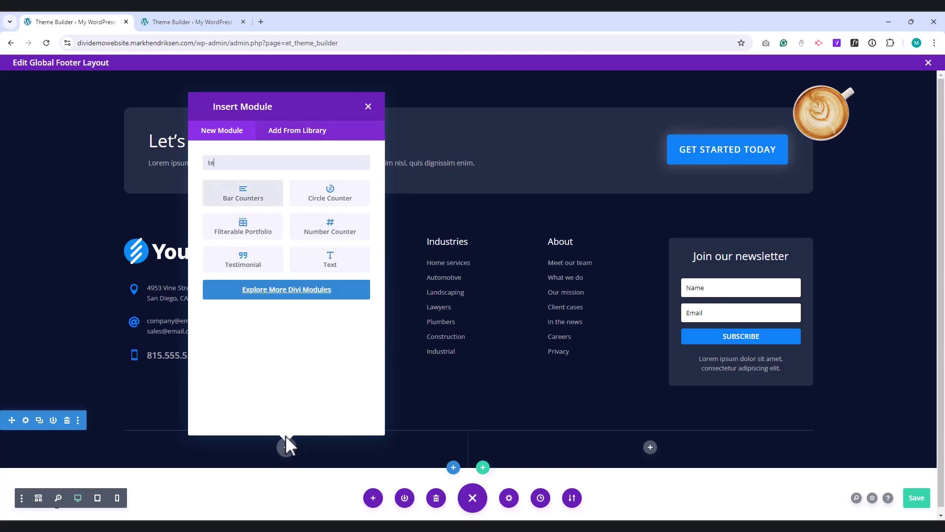
pyautogui.click(329, 263)
pyautogui.moveTo(148, 379); pyautogui.dragTo(22, 324)
pyautogui.write('Copyright 2024 | Designed by MarkHendriksen.com')
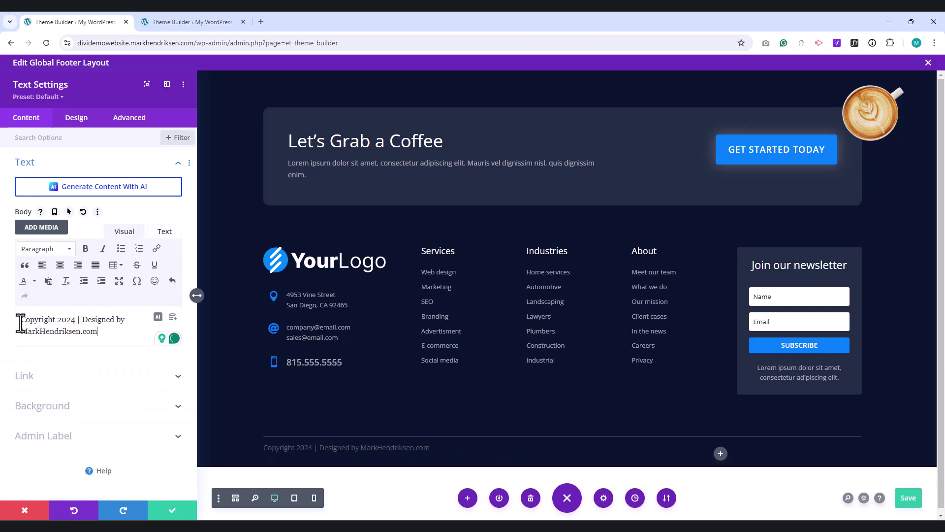
# Step: Make the copyright text white at 60% opacity and 13px in size
pyautogui.click(75, 122)
pyautogui.click(32, 170)
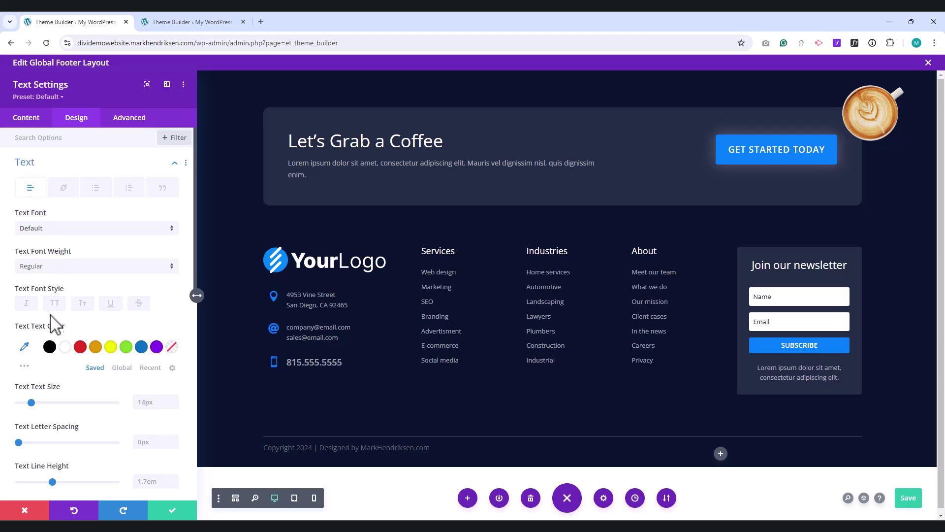
pyautogui.click(65, 347)
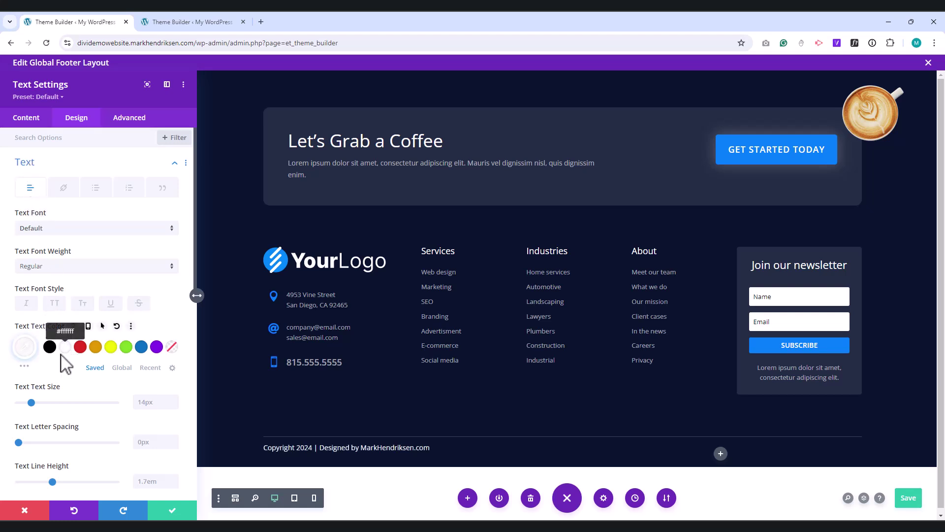
pyautogui.click(27, 347)
pyautogui.moveTo(169, 349); pyautogui.dragTo(167, 373)
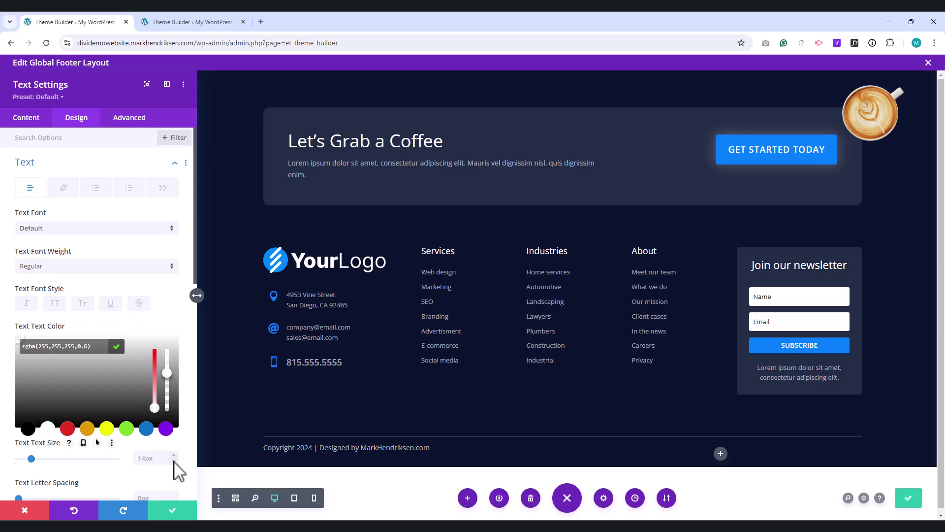
pyautogui.click(174, 462)
pyautogui.scroll(-1, 158, 394)
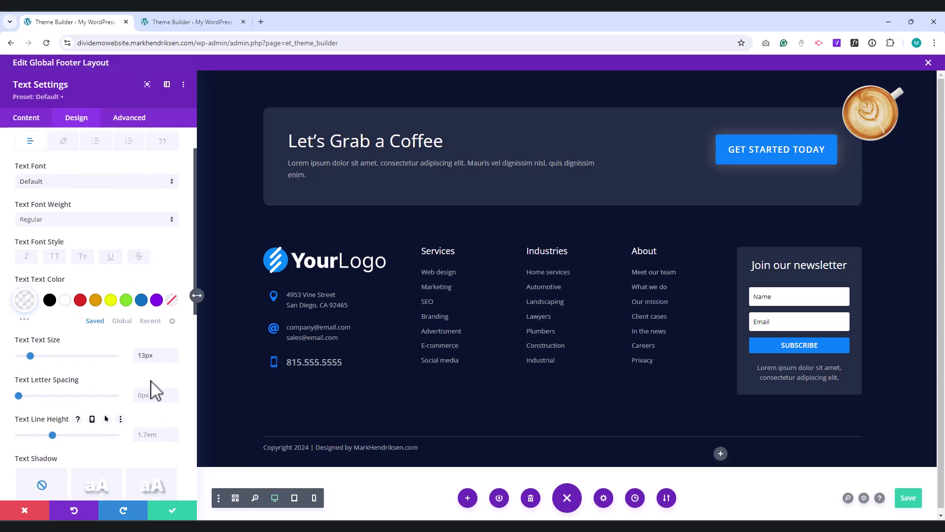
pyautogui.scroll(-4, 157, 392)
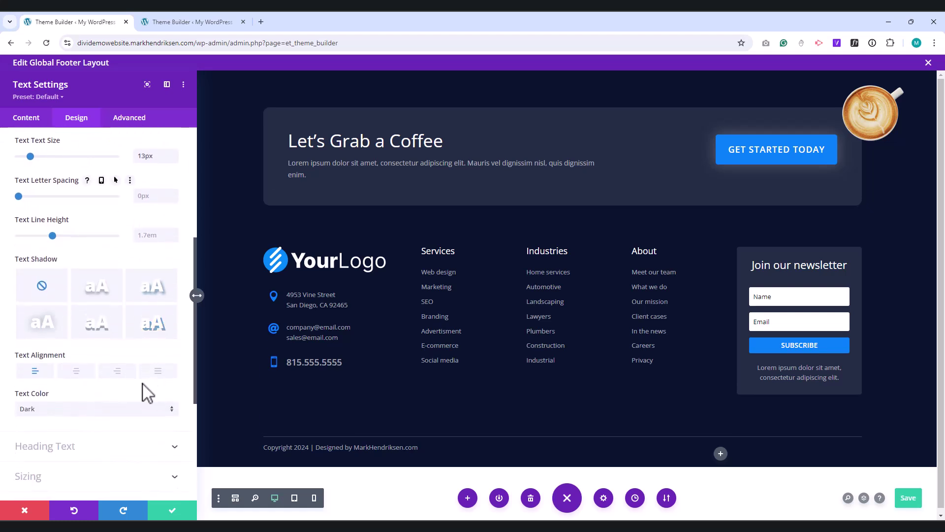
# Step: Centre the copyright text on tablet and phone, add a 5px top margin, and save
pyautogui.click(89, 355)
pyautogui.click(95, 377)
pyautogui.click(78, 403)
pyautogui.click(149, 377)
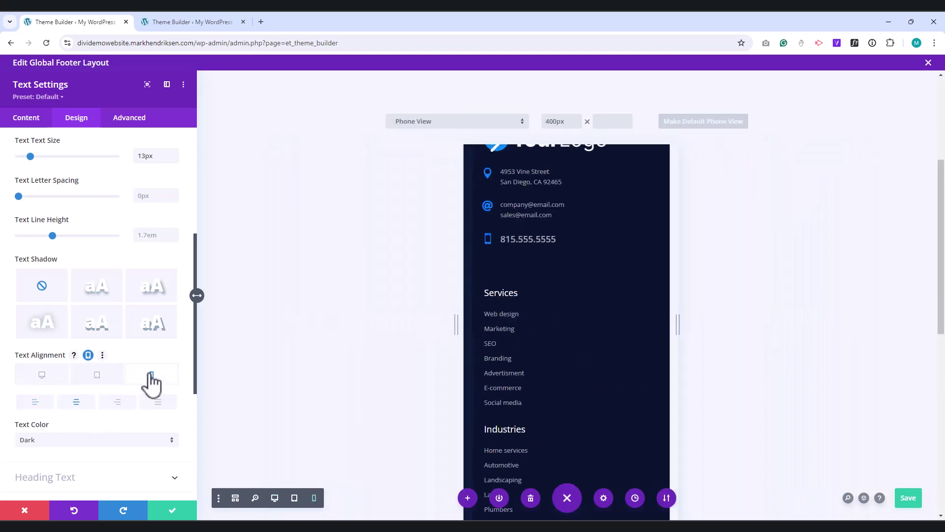
pyautogui.click(55, 382)
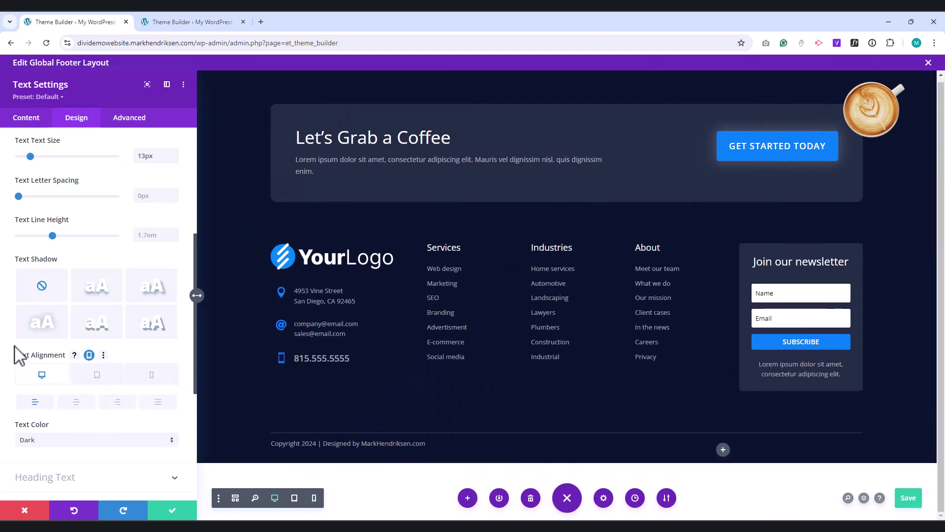
pyautogui.scroll(-1, 17, 354)
pyautogui.scroll(-2, 16, 354)
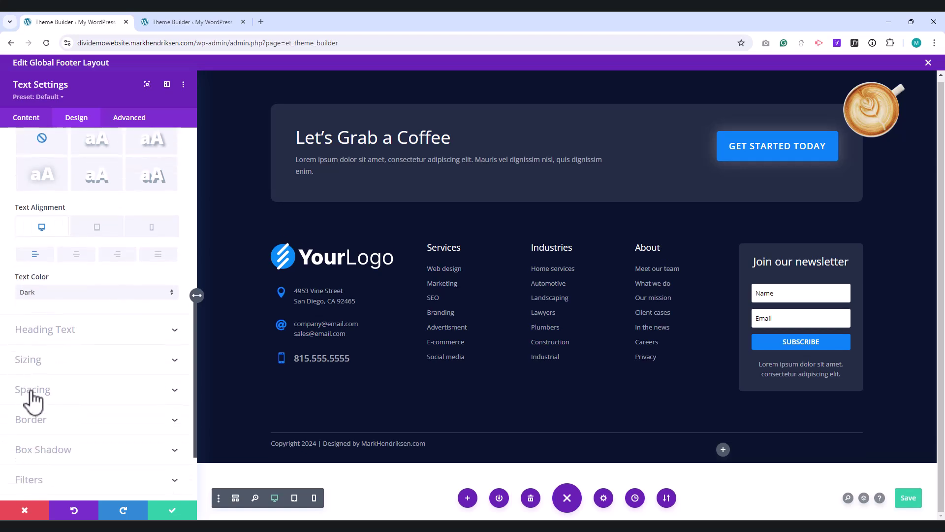
pyautogui.click(31, 393)
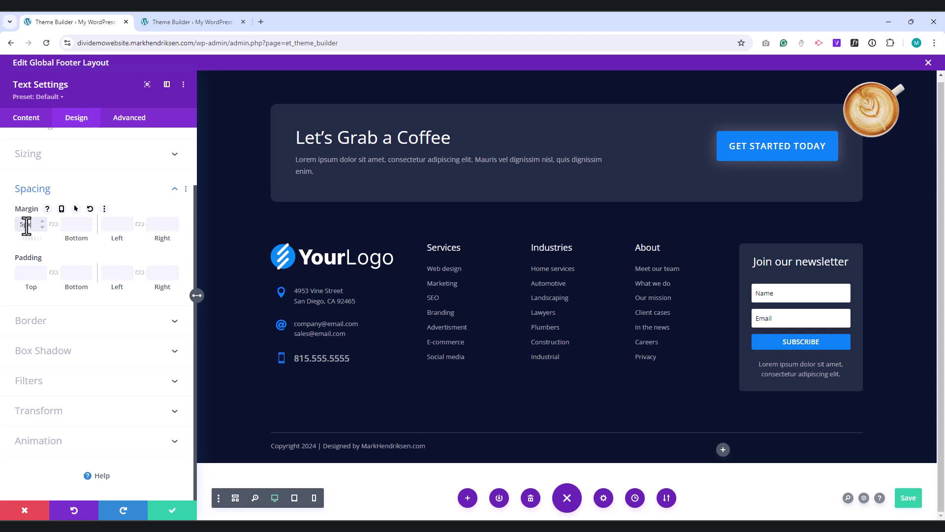
pyautogui.click(172, 507)
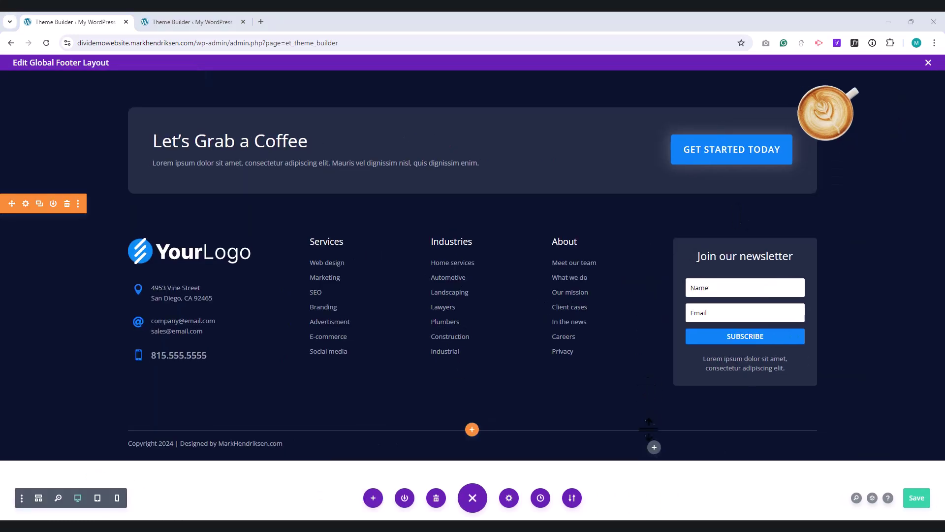
# Step: Insert a Social Media Follow module into the right bottom-row column
pyautogui.click(654, 447)
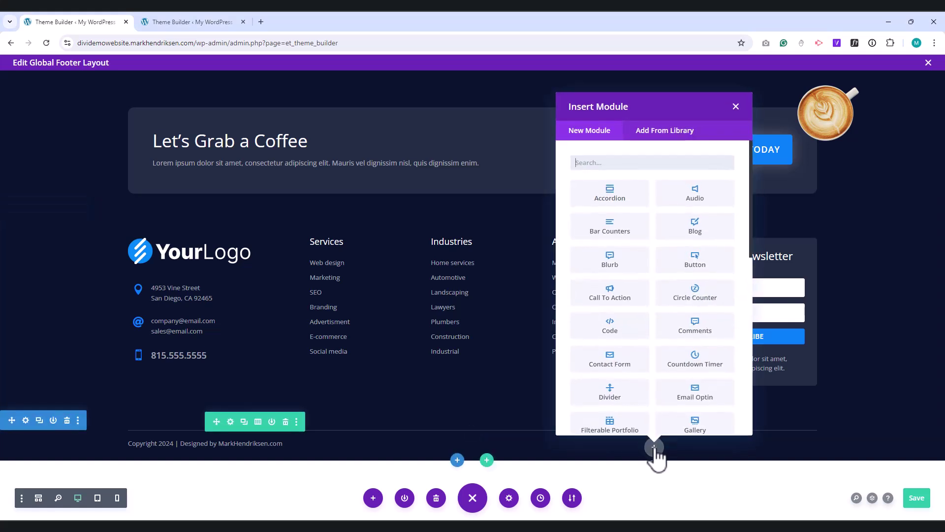
pyautogui.write('soc')
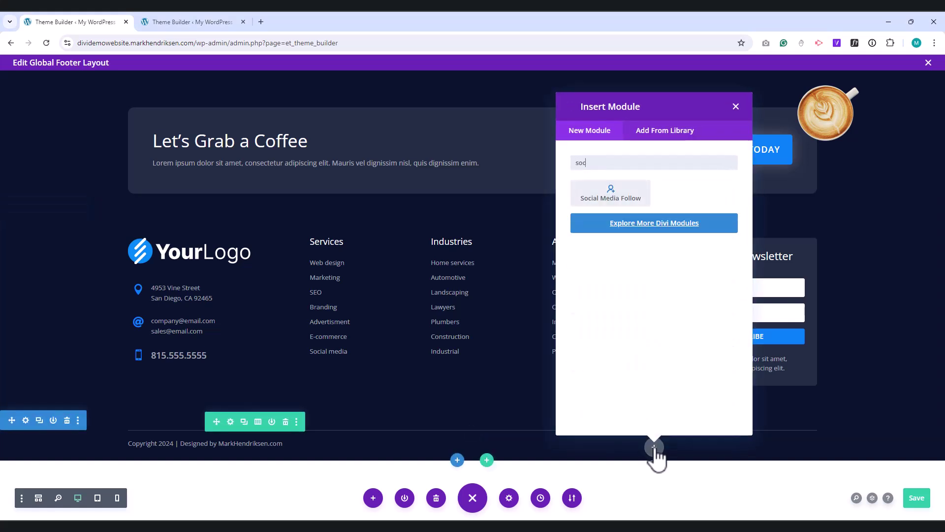
pyautogui.click(640, 196)
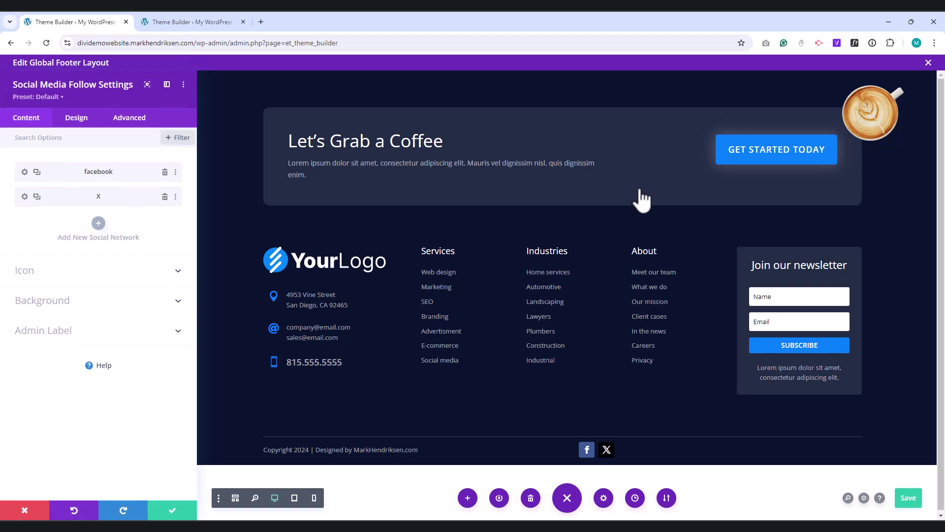
# Step: Add Instagram and YouTube as the third and fourth social networks
pyautogui.click(98, 224)
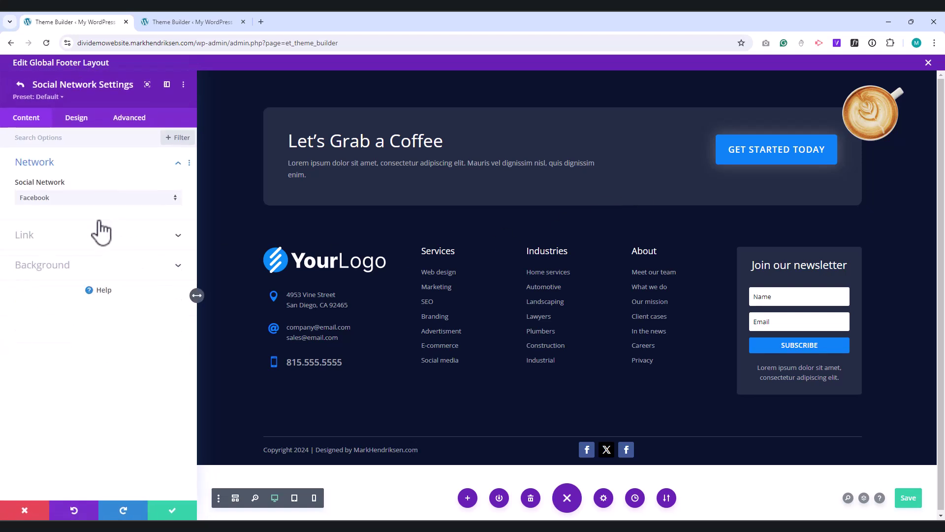
pyautogui.click(47, 201)
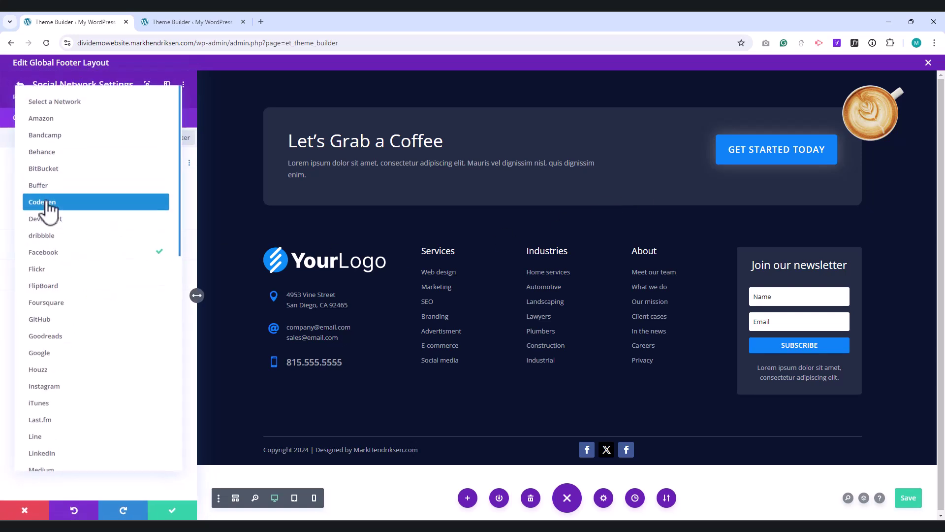
pyautogui.click(43, 373)
pyautogui.click(20, 85)
pyautogui.click(99, 260)
pyautogui.click(79, 198)
pyautogui.scroll(-8, 69, 345)
pyautogui.click(56, 454)
pyautogui.click(21, 85)
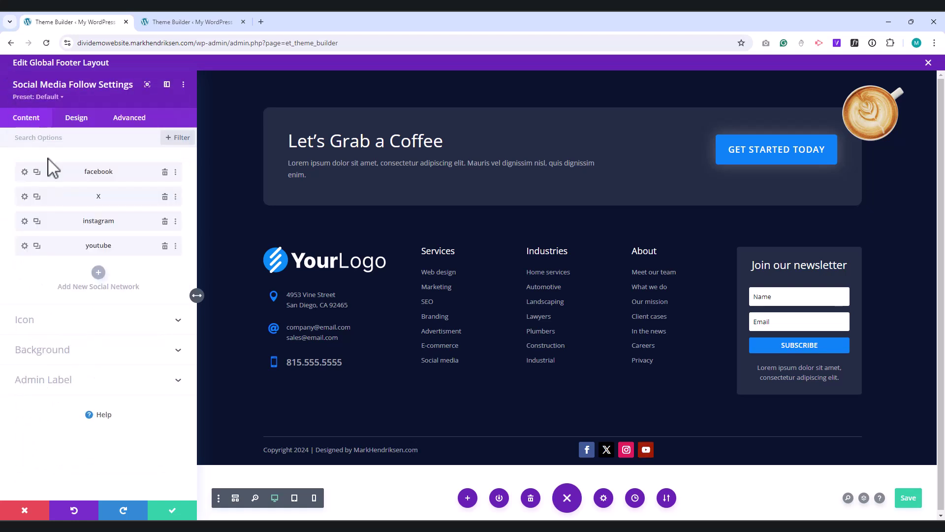
# Step: Give the Facebook and YouTube icons a translucent white rgba(255,255,255,0.25) background
pyautogui.click(23, 173)
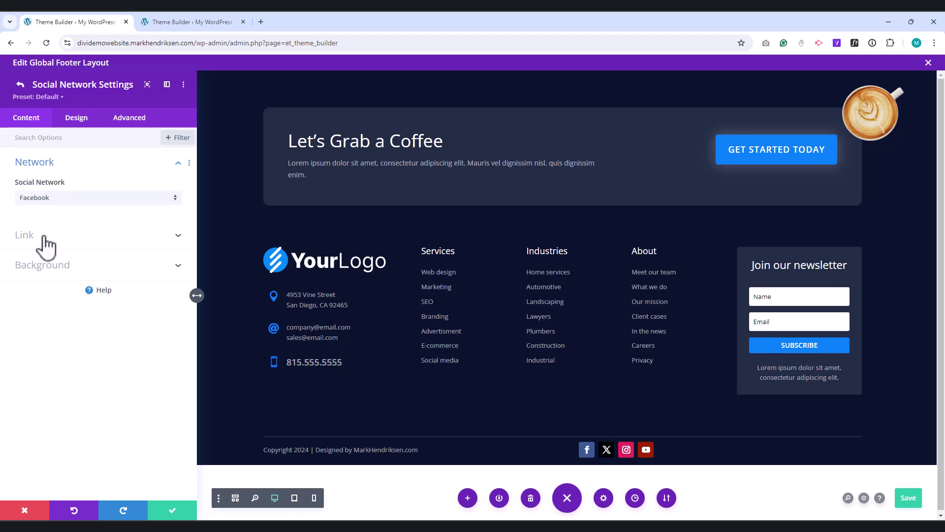
pyautogui.click(53, 266)
pyautogui.click(65, 395)
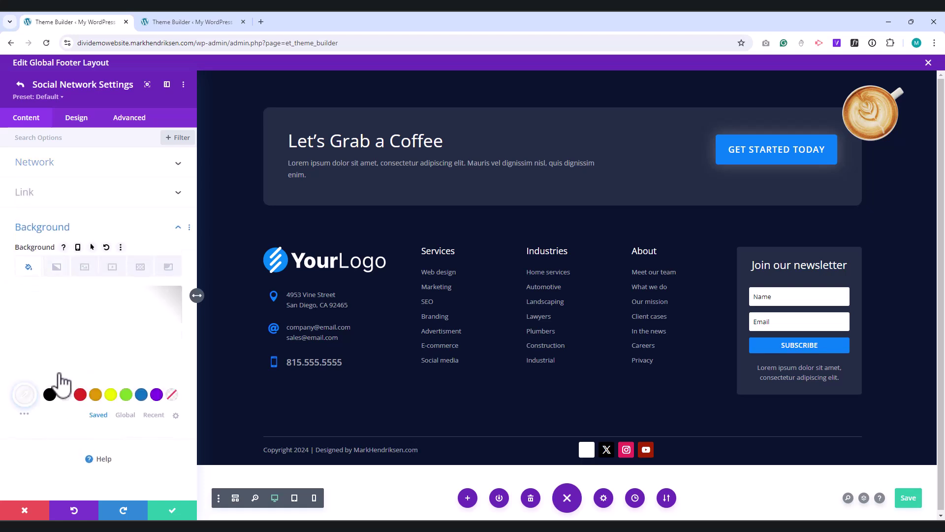
pyautogui.click(83, 360)
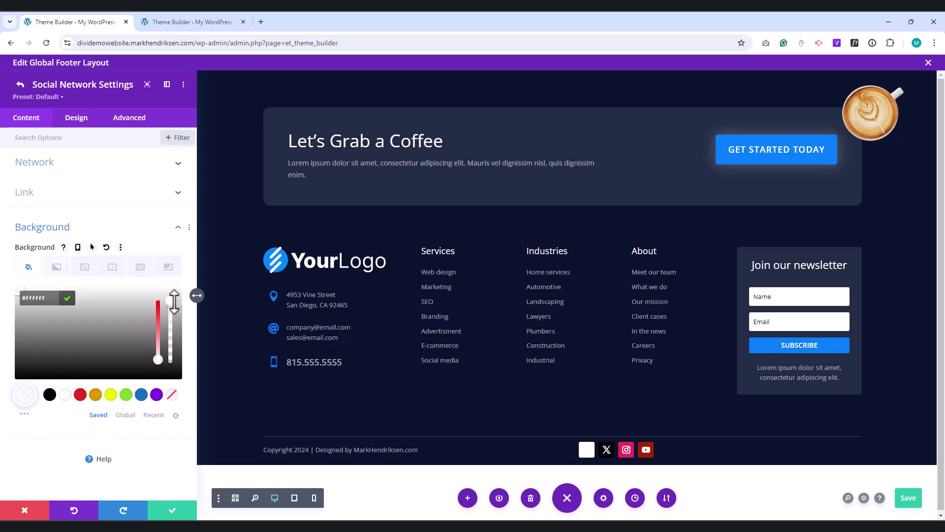
pyautogui.moveTo(172, 304); pyautogui.dragTo(183, 334)
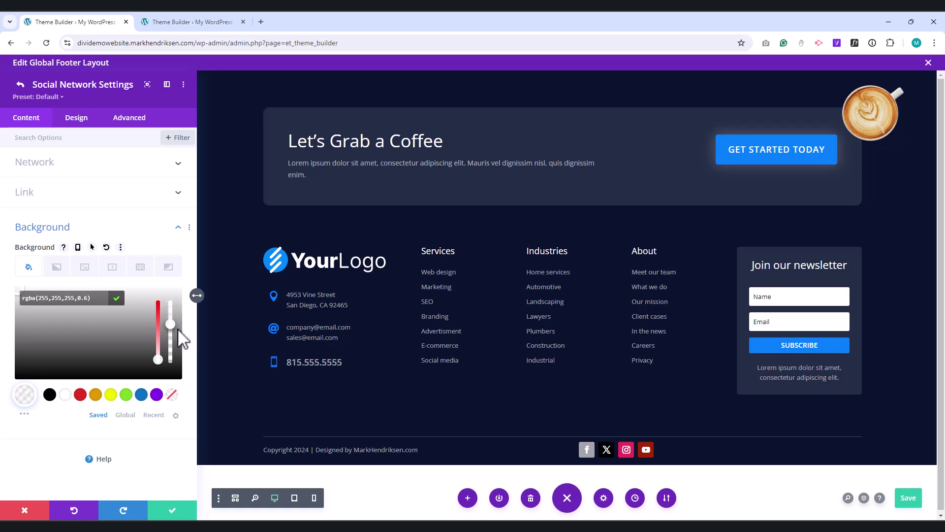
pyautogui.moveTo(178, 329); pyautogui.dragTo(171, 352)
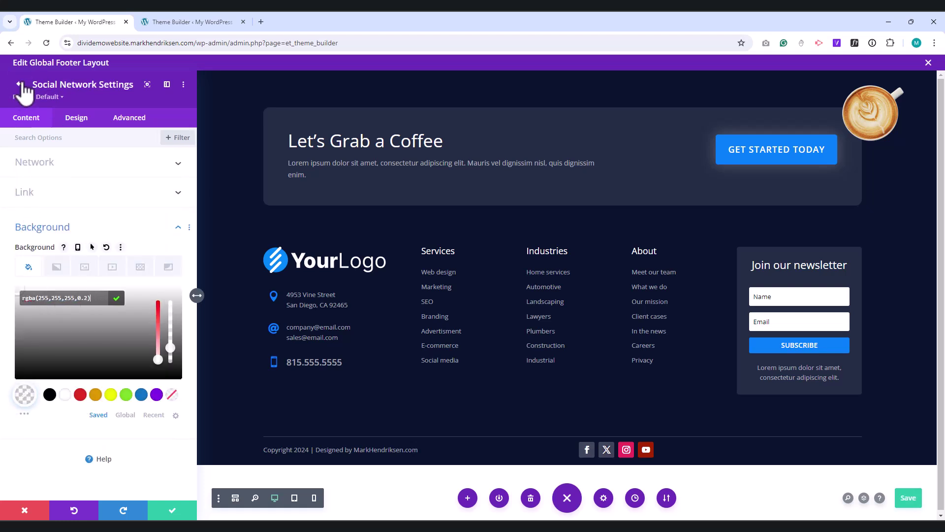
pyautogui.click(20, 85)
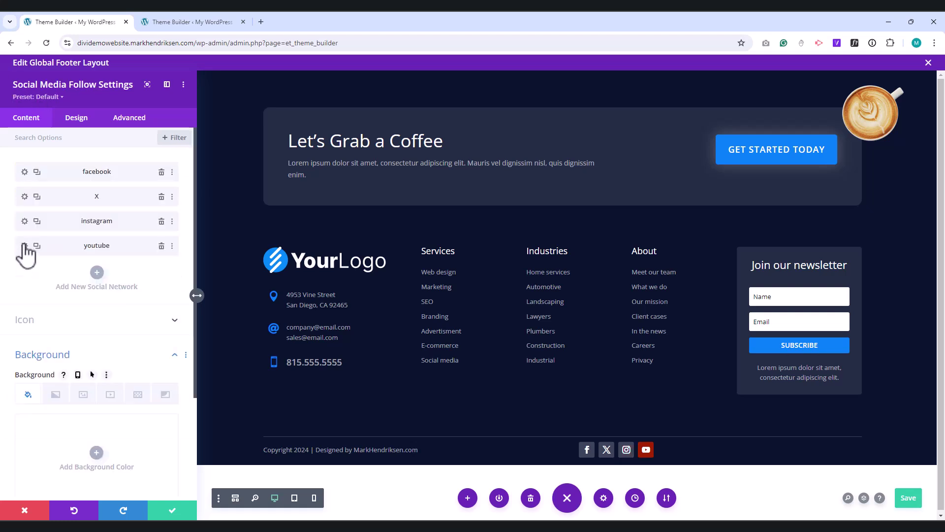
pyautogui.click(25, 248)
pyautogui.press('Return')
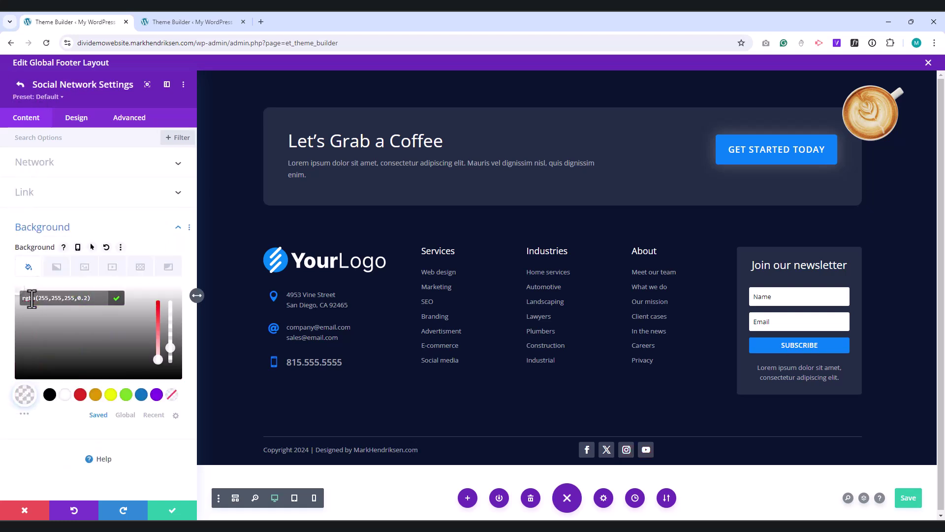
pyautogui.click(20, 85)
# Step: Right-align the social icons on the Design tab, checking tablet and phone alignment
pyautogui.click(76, 119)
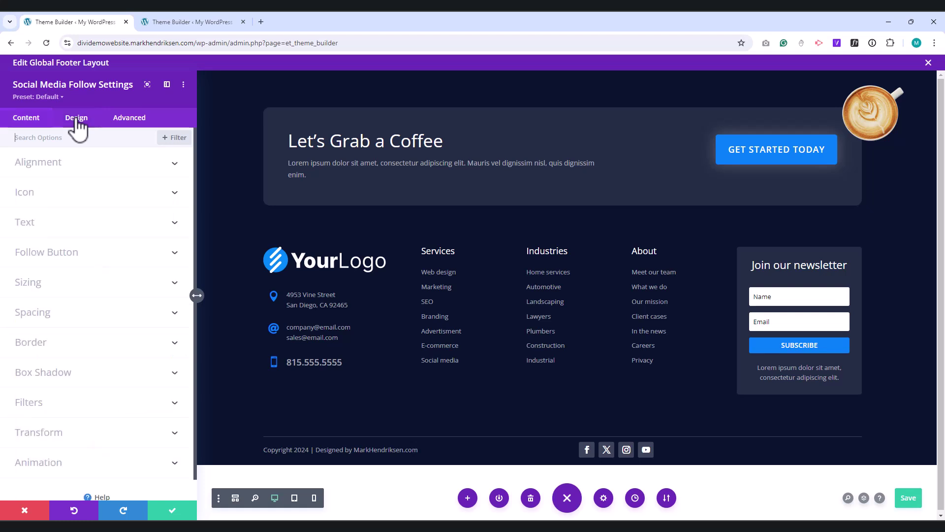
pyautogui.click(63, 179)
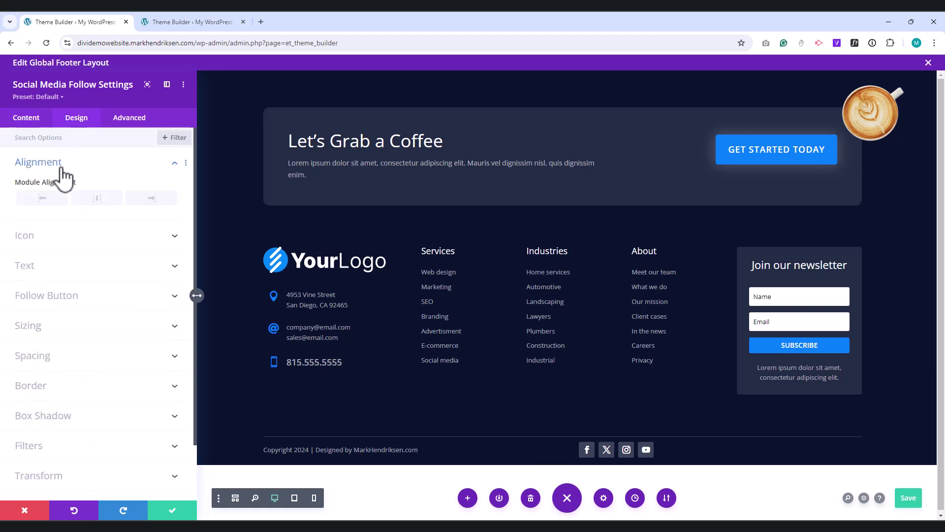
pyautogui.click(152, 199)
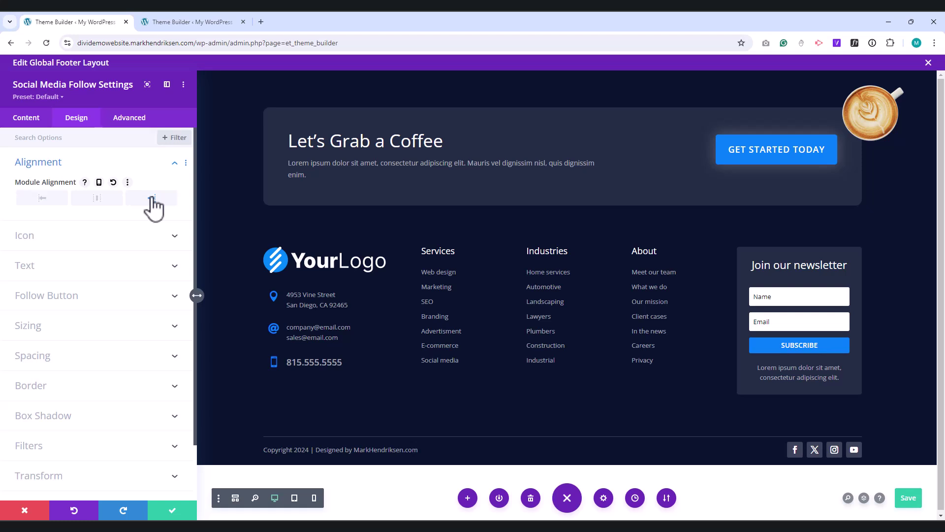
pyautogui.click(99, 182)
pyautogui.click(100, 206)
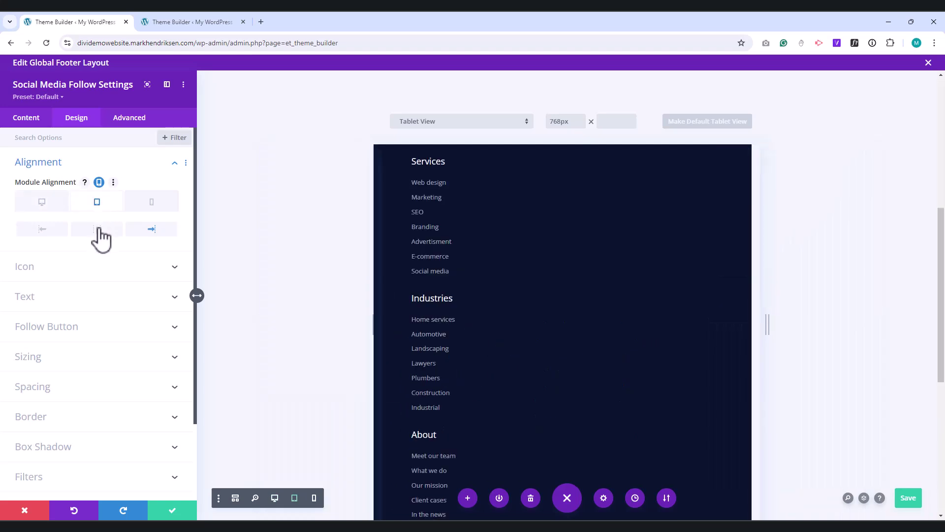
pyautogui.click(149, 204)
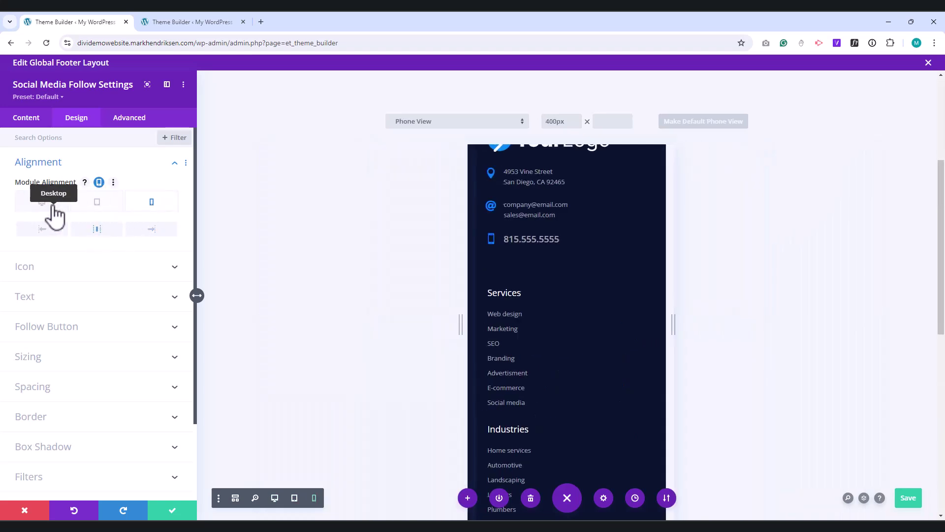
pyautogui.click(41, 202)
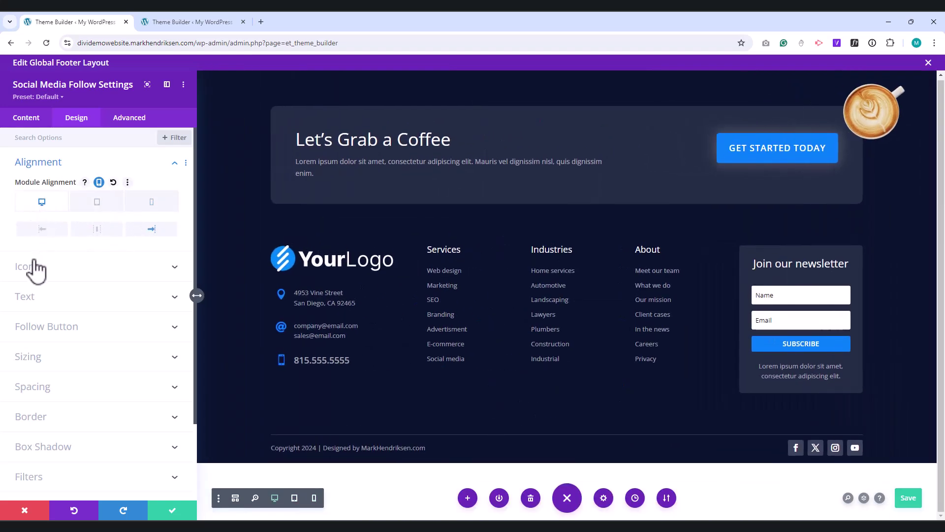
# Step: Enable a custom icon size of 14px for the social icons
pyautogui.click(33, 268)
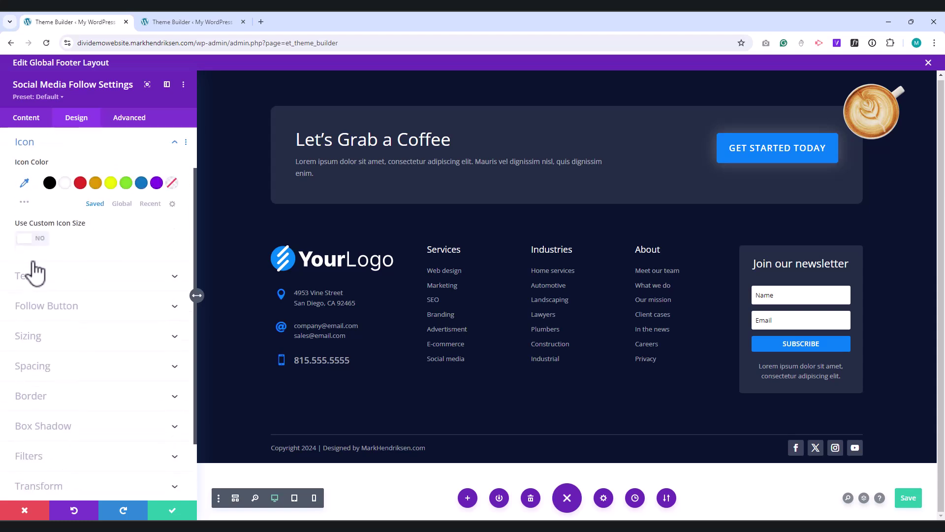
pyautogui.click(44, 242)
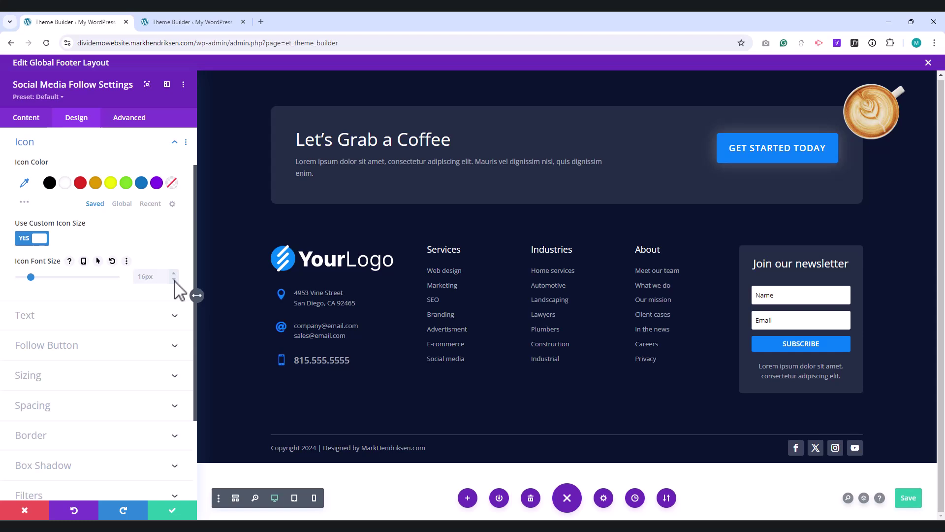
pyautogui.click(174, 280)
pyautogui.click(173, 280)
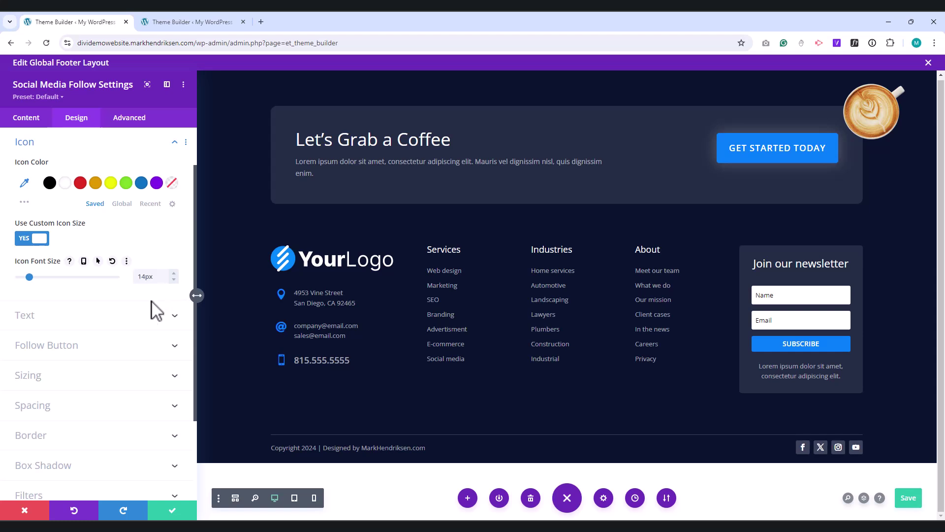
# Step: Set the top margin to 3px on desktop and 5px on tablet
pyautogui.moveTo(50, 416); pyautogui.dragTo(15, 281)
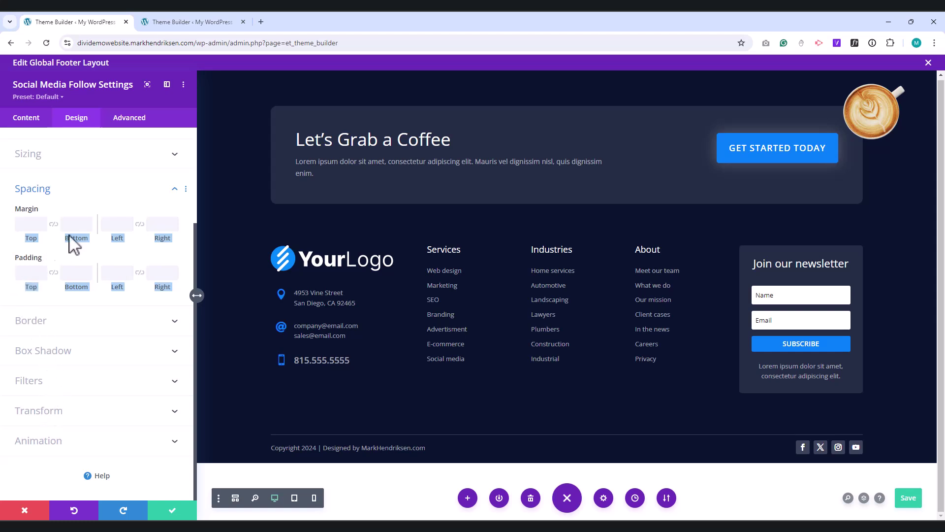
pyautogui.click(25, 224)
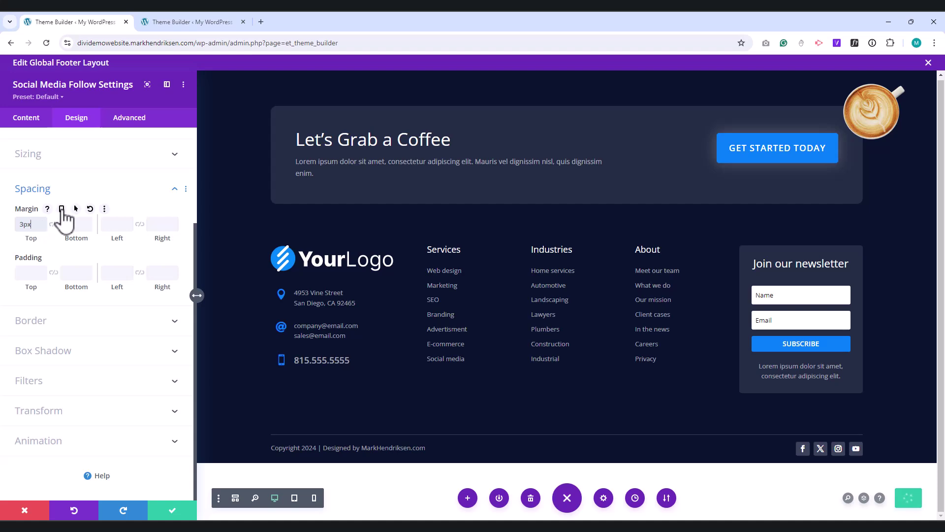
pyautogui.click(62, 209)
pyautogui.click(96, 231)
pyautogui.click(25, 256)
pyautogui.write('5')
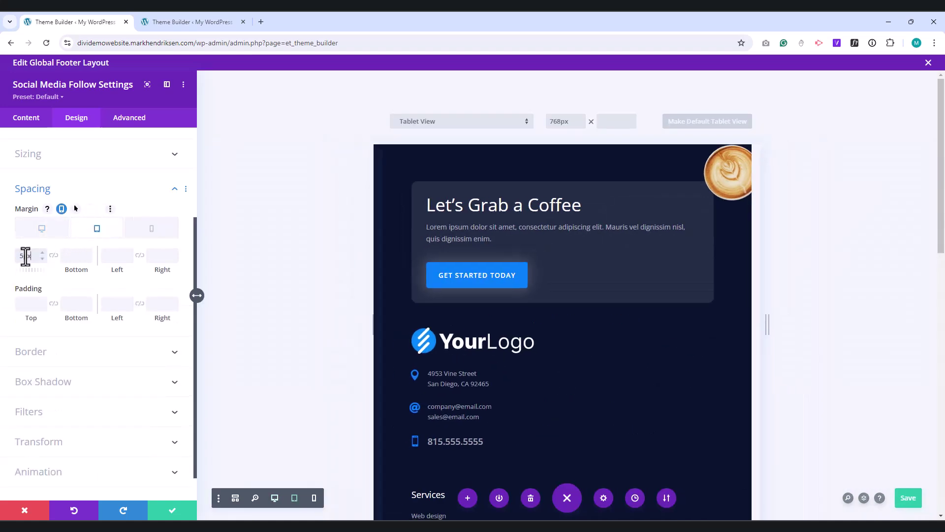
pyautogui.click(39, 231)
# Step: Add 'margin-bottom: 0px;' to the Social Follow element's custom CSS and save the module
pyautogui.click(121, 122)
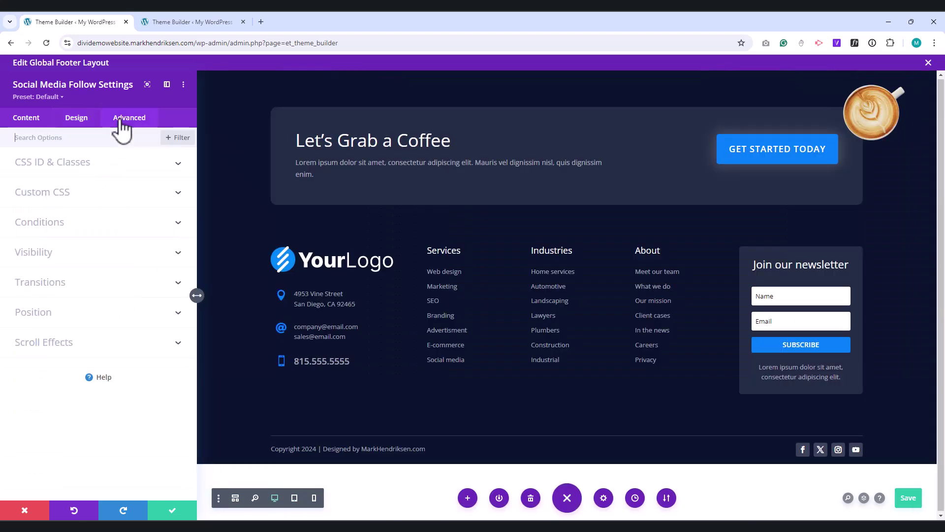
pyautogui.click(71, 193)
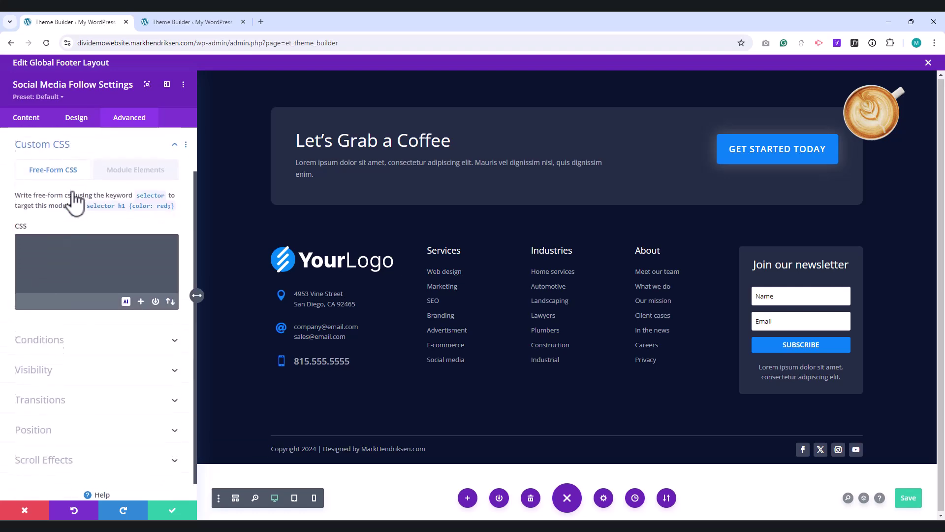
pyautogui.click(127, 175)
pyautogui.scroll(-1, 109, 279)
pyautogui.scroll(-5, 109, 279)
pyautogui.click(109, 276)
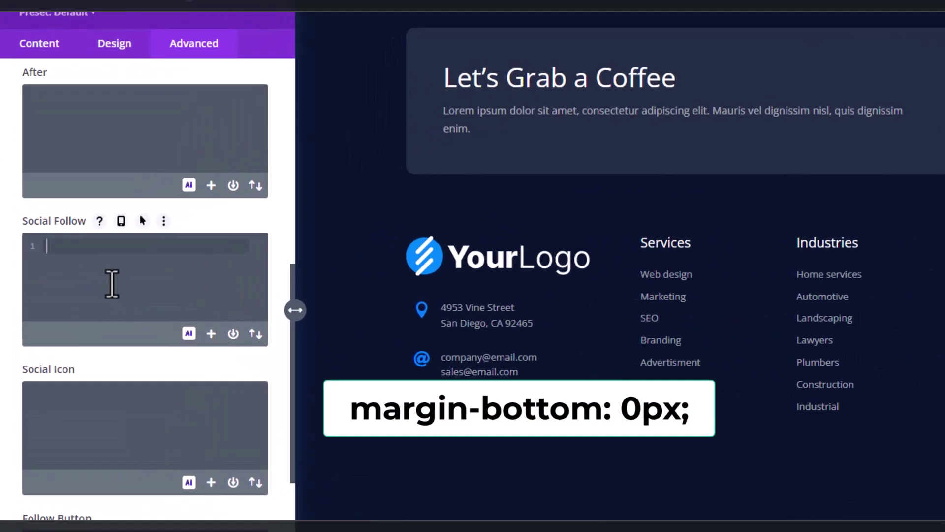
pyautogui.write('margin-bottom: 0px;')
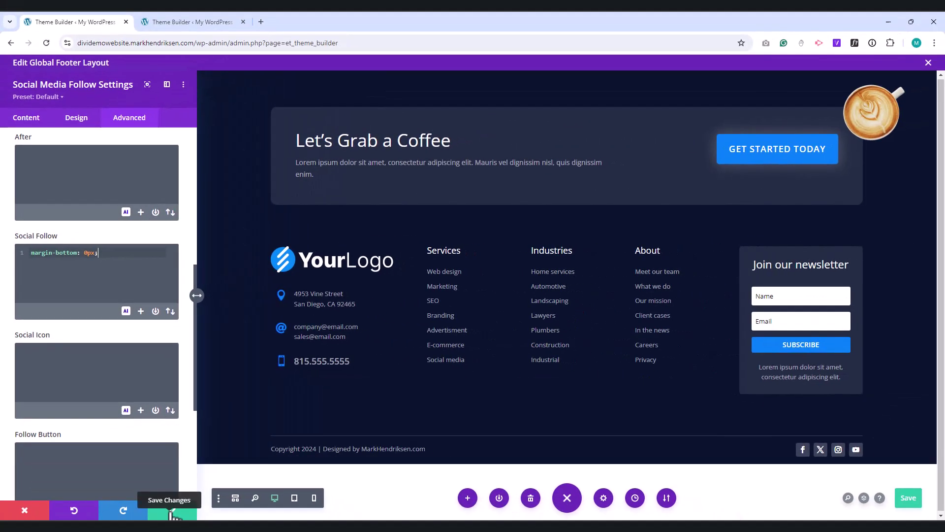
pyautogui.click(173, 512)
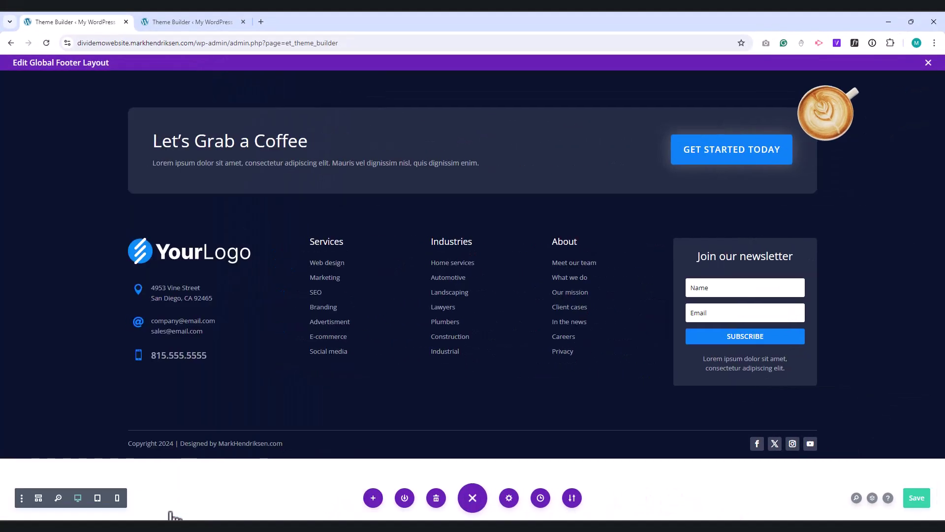